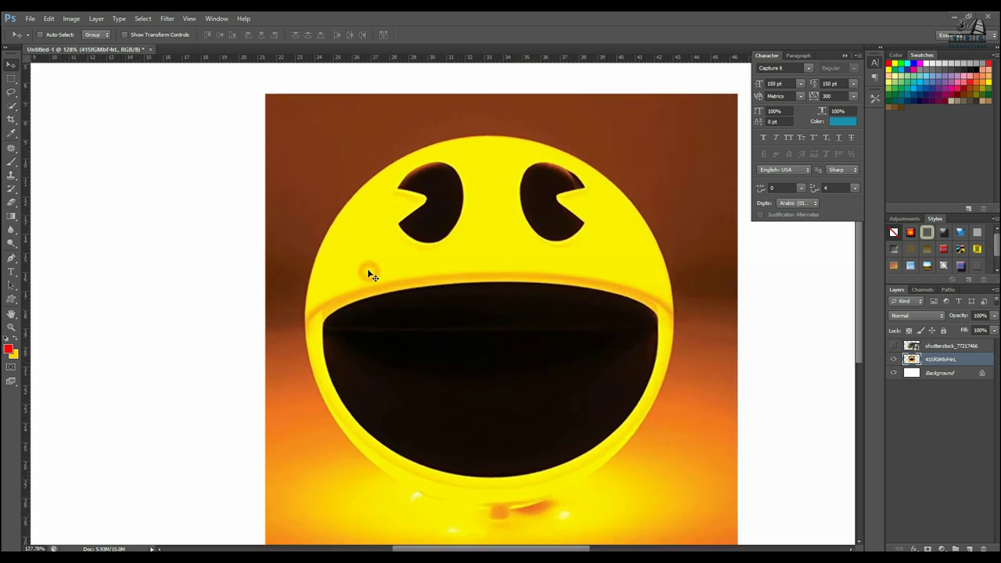
Select the yellow ball with a circular Elliptical Marquee selection fitted to its outline
left_click(11, 81)
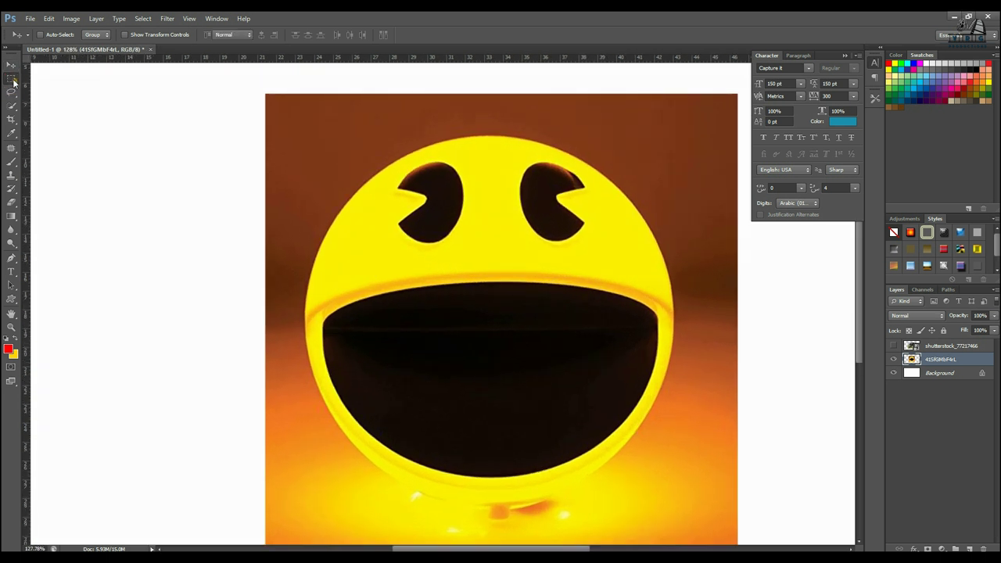
right_click(12, 81)
left_click(70, 89)
left_click_drag(529, 359, 673, 503)
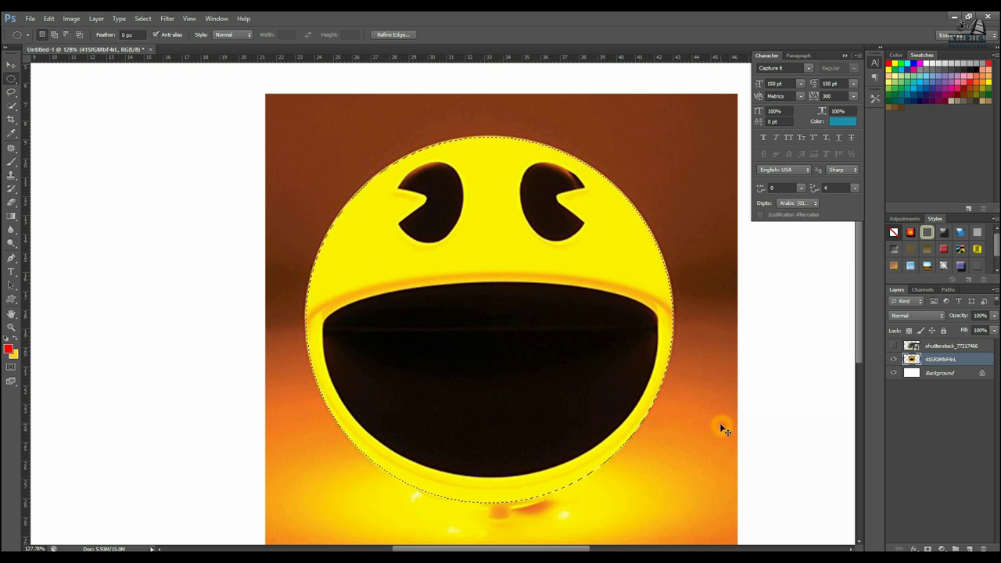
Copy the selected ball to a new layer and hide the original 415fGMbF4rL image layer
key("ctrl+j")
key("v")
left_click(894, 373)
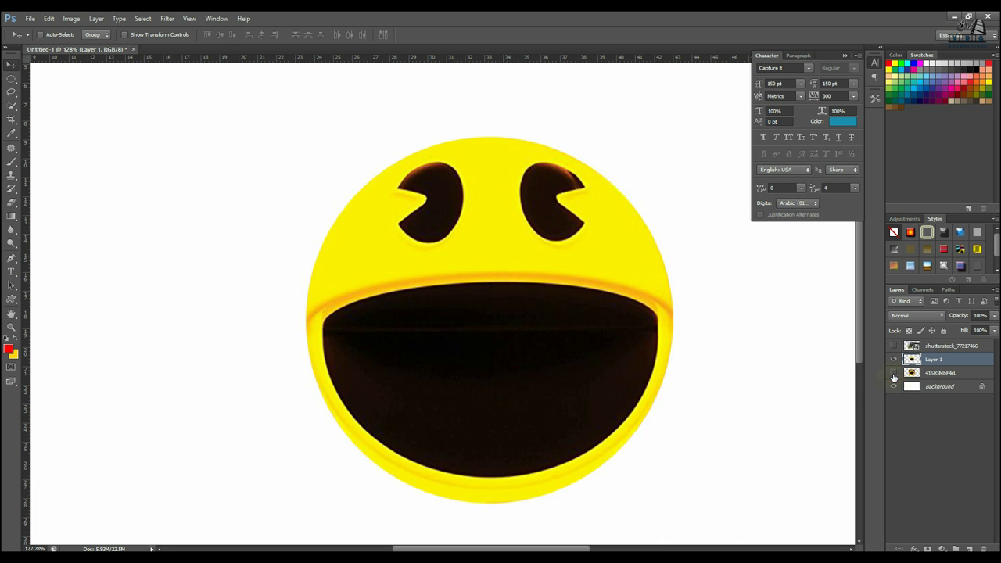
Change the screen mode to full screen with the menu bar, keeping the ball in view
scroll(485, 322, "down", 2)
scroll(463, 323, "down", 1)
key("f")
left_click_drag(415, 290, 489, 317)
scroll(503, 323, "up", 3)
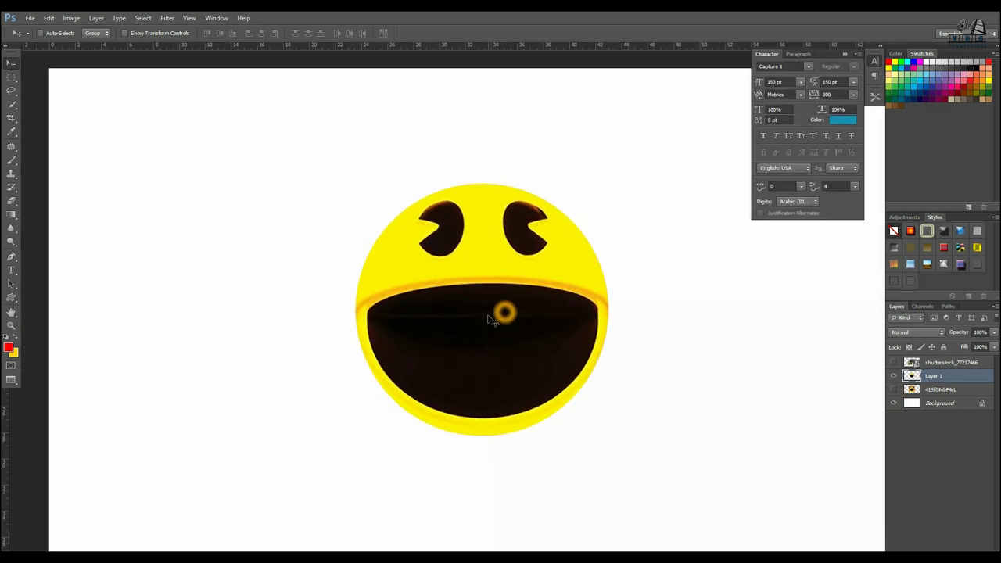
Show the shutterstock_77217466 elephant layer and enlarge it to about 470% so the ear lies over the canvas
left_click(954, 362)
left_click(894, 362)
scroll(528, 290, "down", 1)
key("ctrl+t")
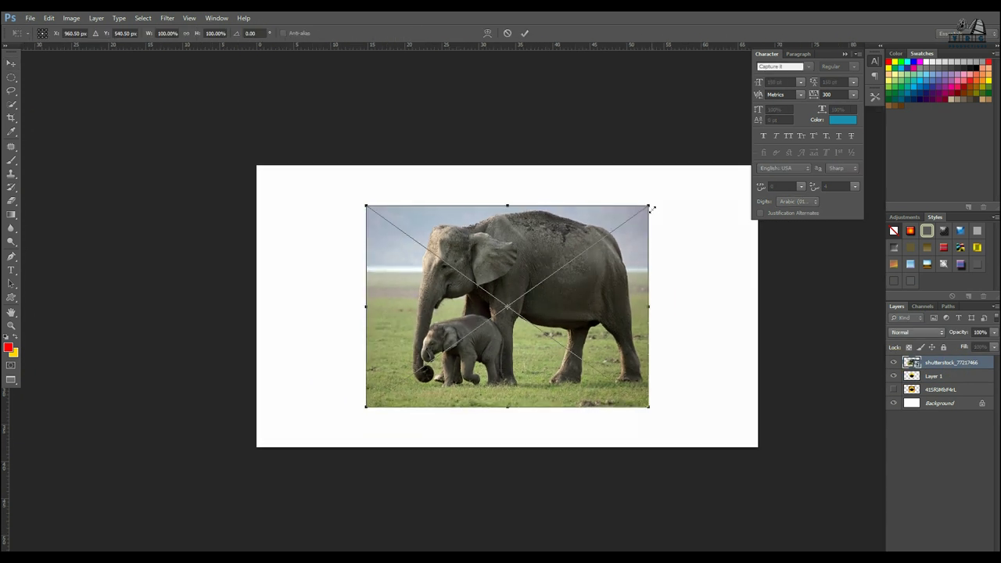
left_click_drag(652, 410, 901, 548)
left_click_drag(639, 258, 705, 388)
scroll(576, 280, "down", 3)
left_click_drag(751, 439, 875, 518)
left_click_drag(689, 348, 711, 386)
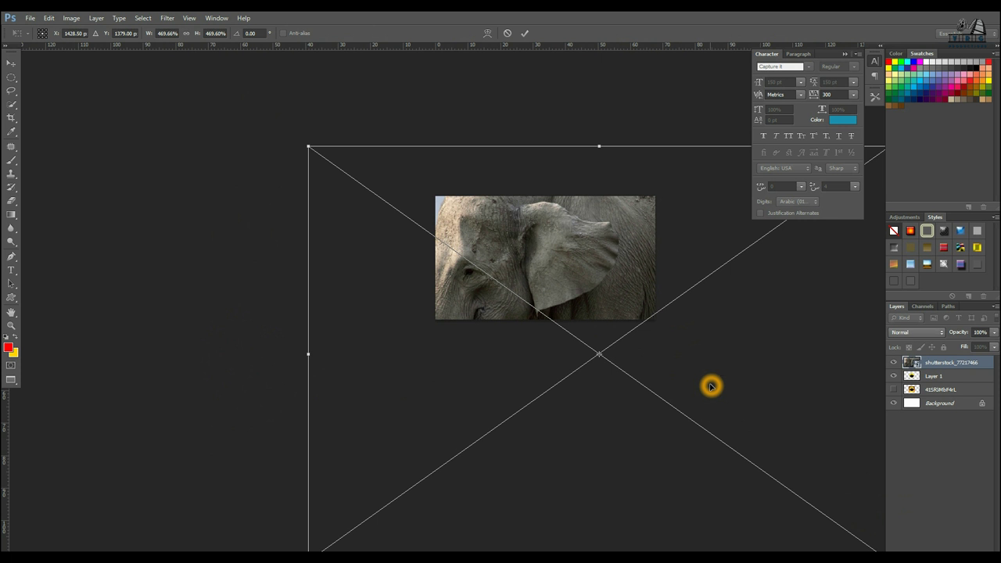
key("Return")
Rasterize the enlarged elephant layer
scroll(592, 259, "up", 3)
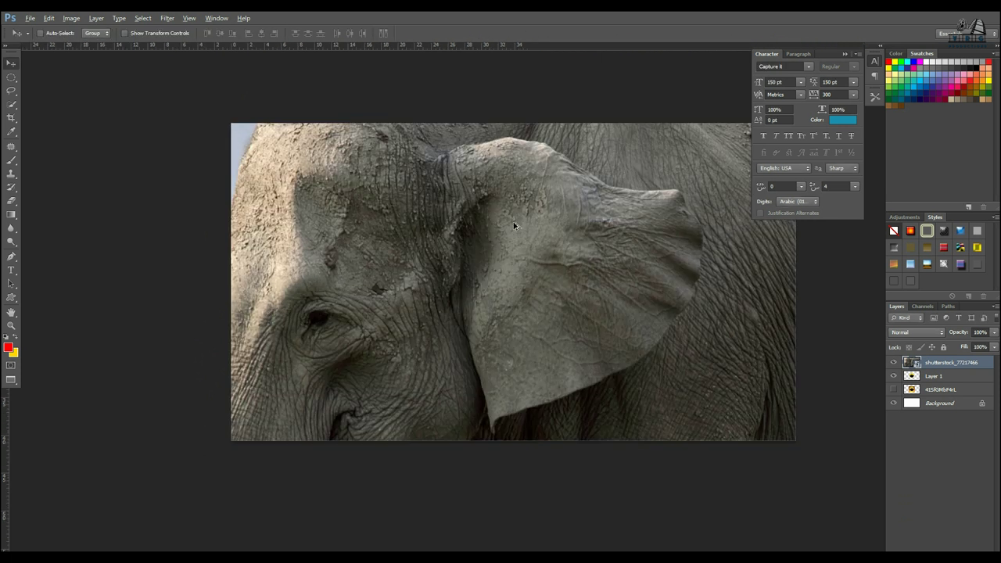
scroll(514, 226, "up", 5)
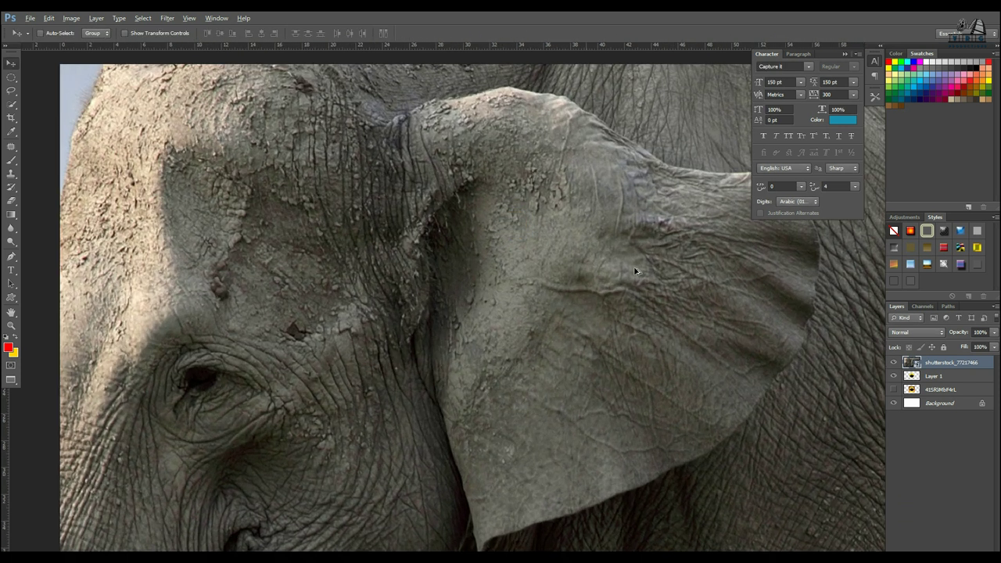
right_click(974, 365)
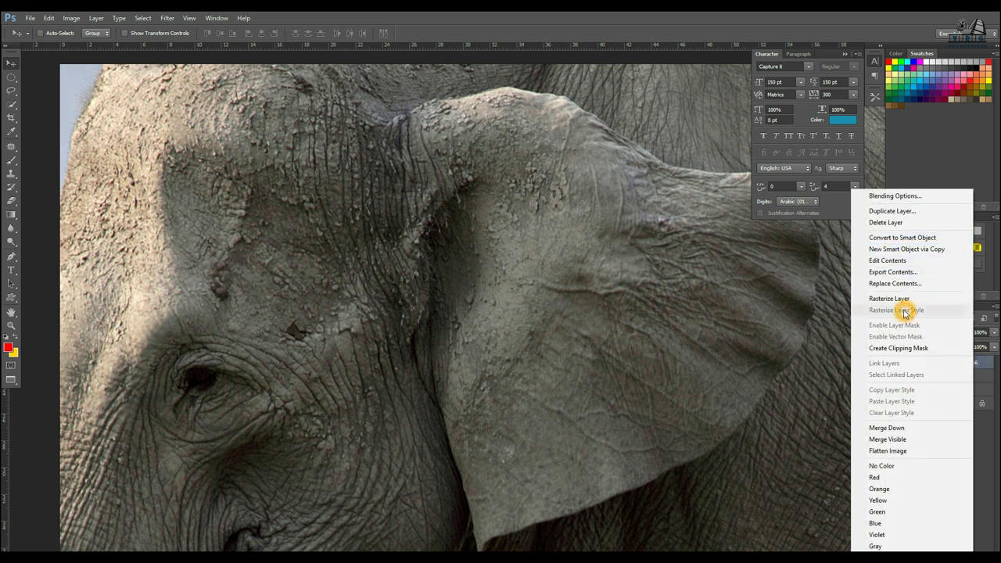
left_click(892, 298)
Start a Pen path at the ear's upper front corner and trace down the wrinkled crease beside the head
key("p")
scroll(393, 125, "up", 5)
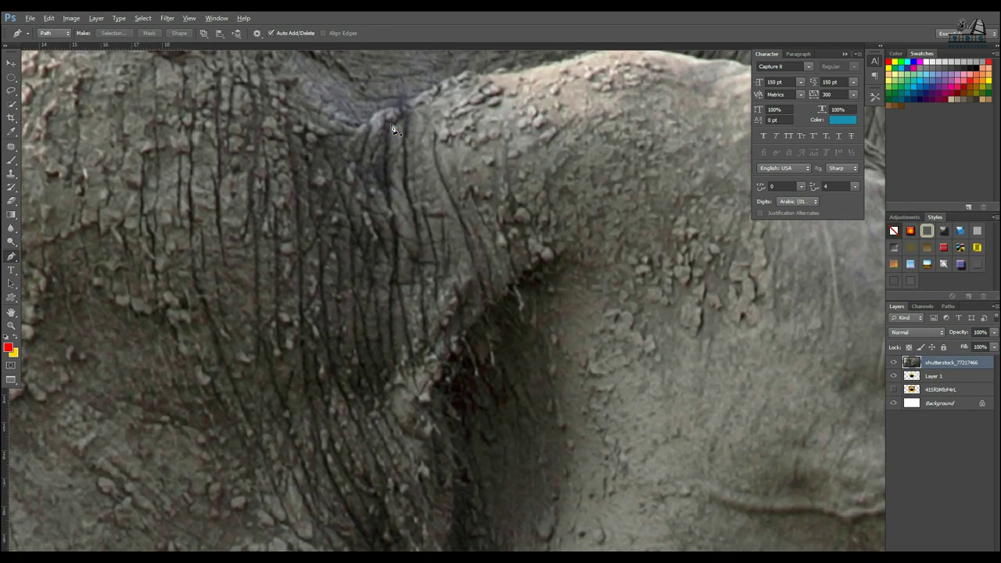
scroll(392, 127, "down", 1)
left_click(337, 124)
left_click(324, 177)
left_click(342, 219)
left_click_drag(355, 258, 359, 263)
left_click_drag(464, 431, 407, 104)
left_click_drag(353, 226, 357, 238)
left_click_drag(369, 281, 373, 294)
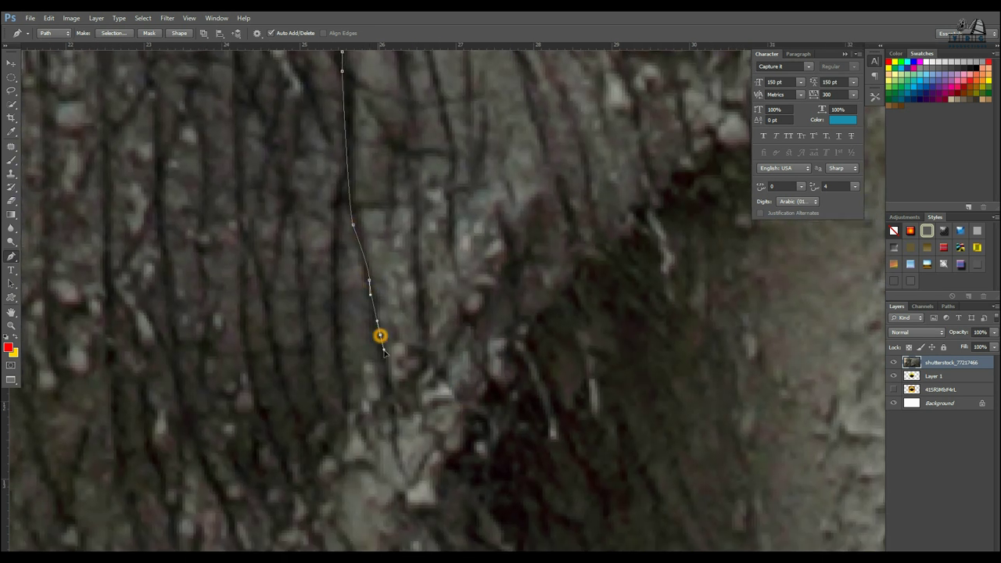
left_click_drag(380, 336, 385, 351)
Continue the path down the ear's front edge along the dark fold behind the head
scroll(415, 404, "down", 4)
left_click_drag(446, 452, 435, 344)
left_click_drag(411, 162, 417, 193)
left_click_drag(424, 254, 424, 289)
left_click_drag(416, 330, 413, 381)
left_click_drag(421, 422, 426, 437)
left_click_drag(450, 450, 401, 152)
Extend the path along the lower curve of the ear's front edge
scroll(421, 278, "up", 4)
left_click_drag(418, 237, 457, 301)
left_click_drag(506, 385, 424, 241)
left_click(455, 352)
left_click(478, 403)
left_click(493, 451)
left_click(496, 481)
Trace the last straight stretch of the ear's front edge down towards the pointed tip
left_click_drag(496, 412, 381, 136)
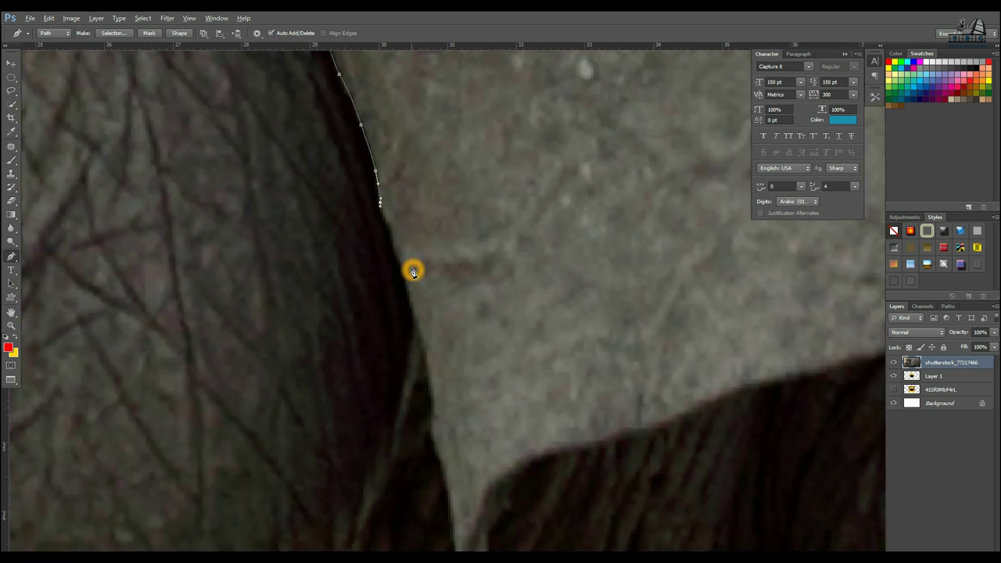
scroll(413, 274, "up", 2)
left_click_drag(404, 286, 412, 309)
left_click_drag(421, 347, 425, 366)
left_click_drag(439, 408, 443, 422)
Carry the path around the ear's pointed lower tip and onto its bottom edge
left_click_drag(435, 381, 346, 63)
left_click_drag(351, 164, 369, 228)
left_click(402, 389)
left_click(424, 386)
left_click(424, 316)
left_click(438, 287)
left_click(457, 251)
left_click(473, 222)
left_click_drag(502, 203, 683, 149)
Trace the ear's bottom edge from near the tip to its middle with curved anchor points
left_click_drag(661, 161, 212, 439)
left_click_drag(355, 381, 419, 374)
left_click_drag(527, 337, 574, 326)
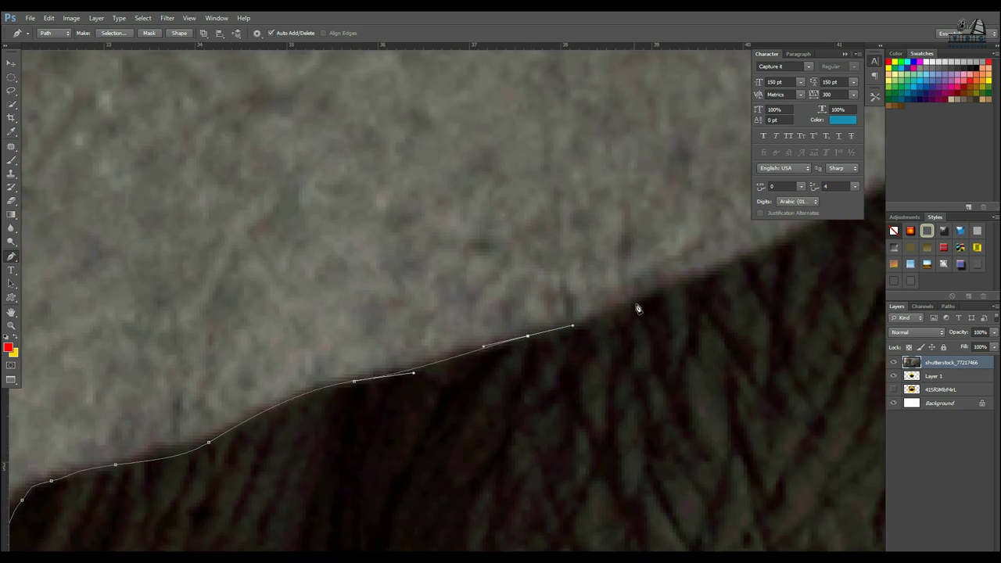
left_click_drag(636, 306, 675, 292)
left_click_drag(700, 281, 337, 439)
left_click(518, 351)
left_click(569, 334)
left_click(648, 324)
left_click(665, 307)
left_click(705, 288)
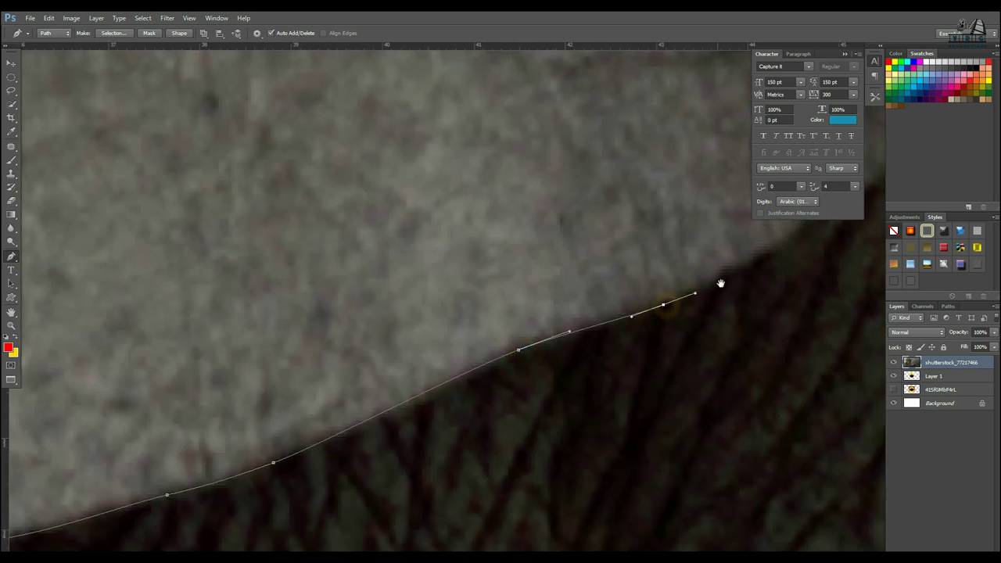
Continue the path along the rising rear half of the ear's bottom edge
left_click_drag(712, 290, 370, 454)
left_click_drag(537, 337, 608, 295)
left_click_drag(676, 284, 435, 414)
left_click_drag(512, 360, 555, 336)
left_click_drag(606, 292, 663, 233)
left_click_drag(693, 202, 703, 192)
left_click_drag(691, 221, 449, 432)
left_click_drag(523, 346, 541, 325)
left_click_drag(564, 291, 481, 356)
Trace the lower scalloped folds of the ear's rear edge, following each bump
scroll(565, 287, "down", 3)
left_click(528, 324)
left_click(552, 273)
left_click_drag(586, 248, 609, 236)
left_click_drag(638, 190, 643, 180)
left_click_drag(643, 181, 549, 407)
left_click(564, 359, "ctrl")
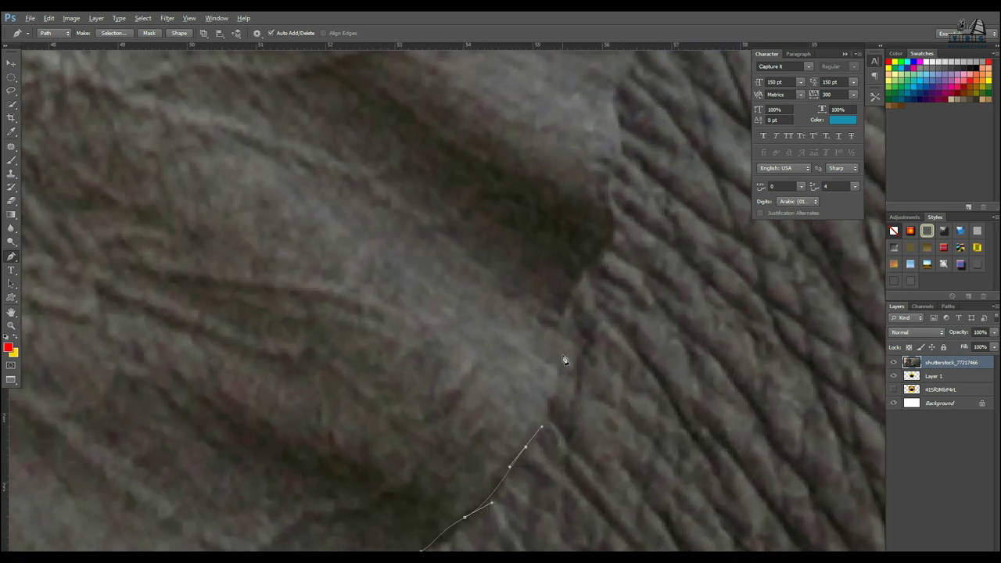
left_click_drag(563, 328, 562, 324)
left_click_drag(565, 301, 575, 286)
left_click_drag(599, 254, 611, 200)
left_click_drag(609, 166, 615, 115)
Continue the path up the upper part of the ear's rear edge towards its top corner
left_click_drag(614, 106, 567, 408)
left_click(572, 415, "ctrl")
left_click_drag(566, 360, 577, 348)
left_click_drag(598, 310, 598, 288)
left_click_drag(602, 231, 595, 465)
left_click_drag(585, 247, 586, 238)
left_click_drag(583, 232, 668, 467)
left_click_drag(599, 357, 587, 338)
left_click_drag(508, 242, 498, 225)
left_click_drag(465, 214, 609, 456)
Round the ear's upper rear corner and trace the flat rear part of its top edge
left_click_drag(594, 391, 590, 363)
left_click_drag(563, 291, 553, 271)
left_click_drag(413, 207, 372, 213)
left_click_drag(264, 241, 610, 245)
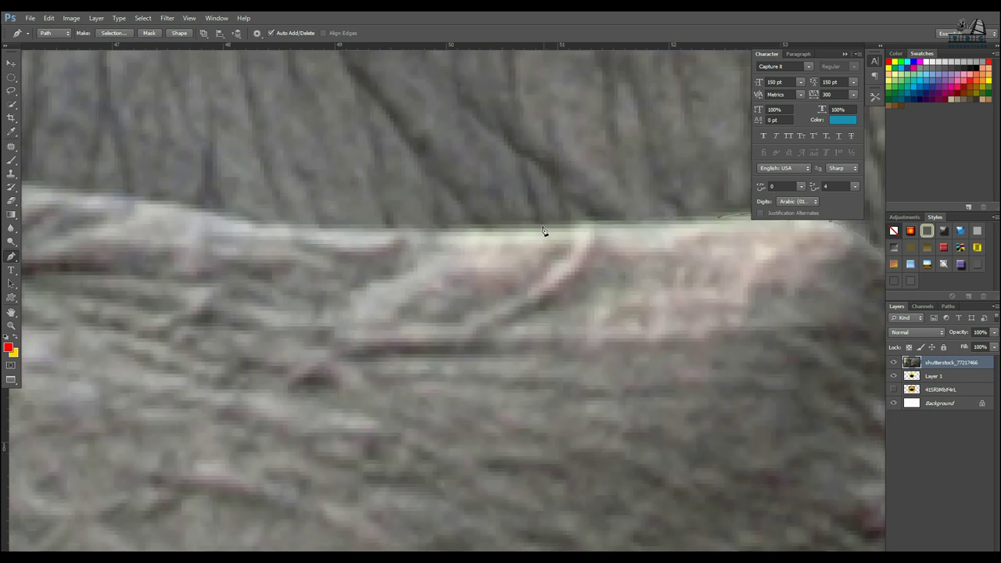
left_click_drag(373, 237, 611, 268)
left_click_drag(528, 259, 555, 263)
Follow the ear's sloping top edge up to and over its crest
left_click_drag(223, 207, 693, 352)
left_click_drag(619, 321, 601, 305)
left_click_drag(393, 166, 699, 398)
left_click_drag(574, 320, 691, 382)
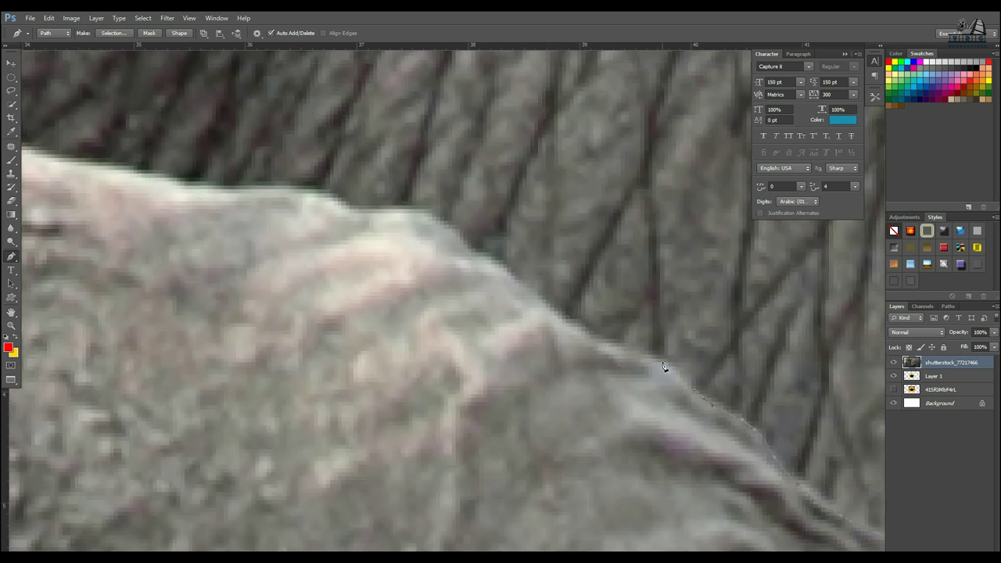
left_click_drag(468, 244, 281, 192)
left_click_drag(256, 206, 537, 250)
scroll(642, 293, "up", 1)
left_click_drag(493, 244, 482, 241)
left_click_drag(265, 207, 237, 212)
left_click_drag(156, 243, 636, 220)
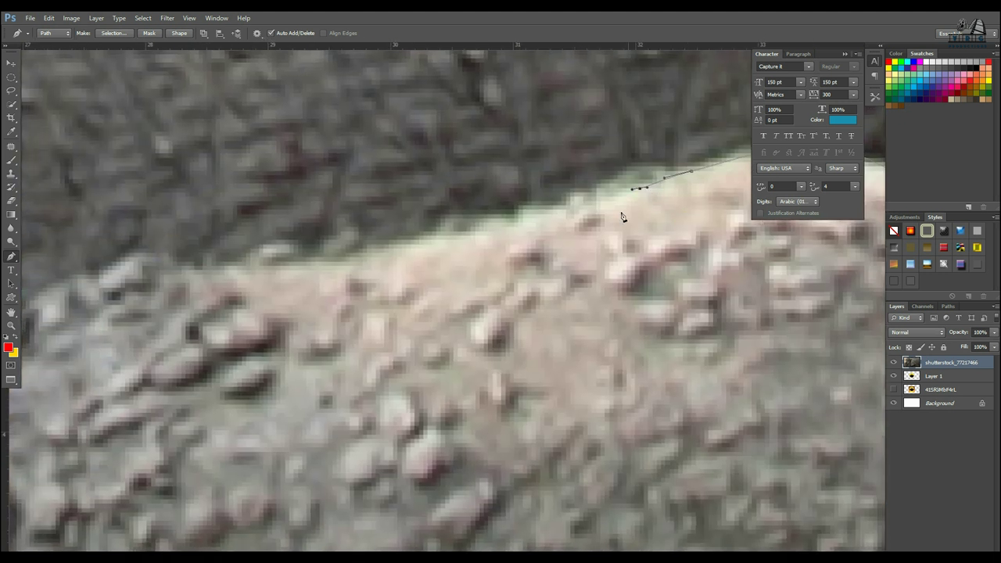
Trace the front part of the ear's top edge and close the path at its starting corner
left_click_drag(216, 258, 194, 259)
left_click_drag(164, 262, 115, 261)
left_click_drag(189, 294, 622, 170)
left_click_drag(398, 206, 368, 224)
left_click_drag(302, 264, 207, 287)
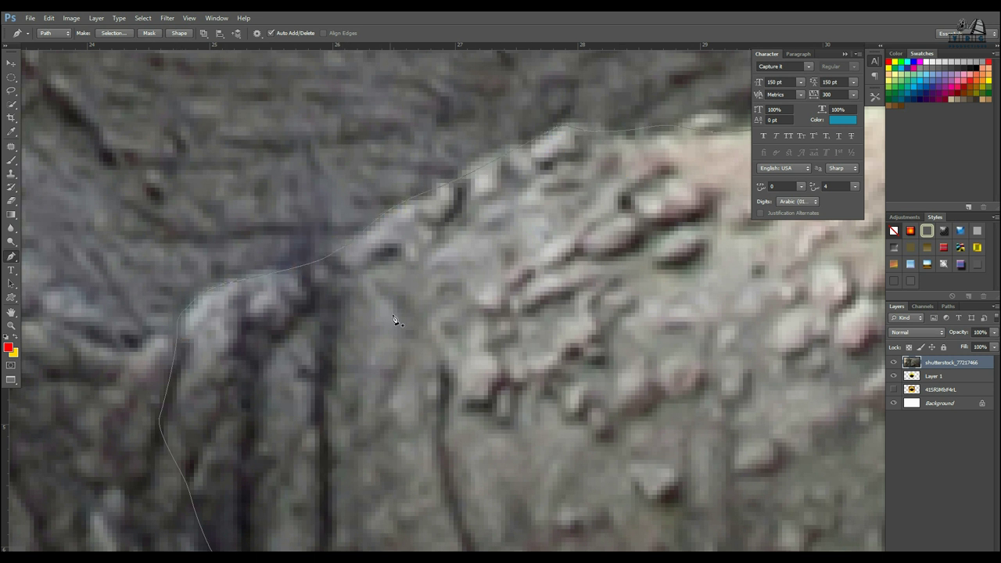
Convert the closed ear path into a selection
scroll(522, 332, "down", 10)
left_click_drag(587, 295, 507, 229)
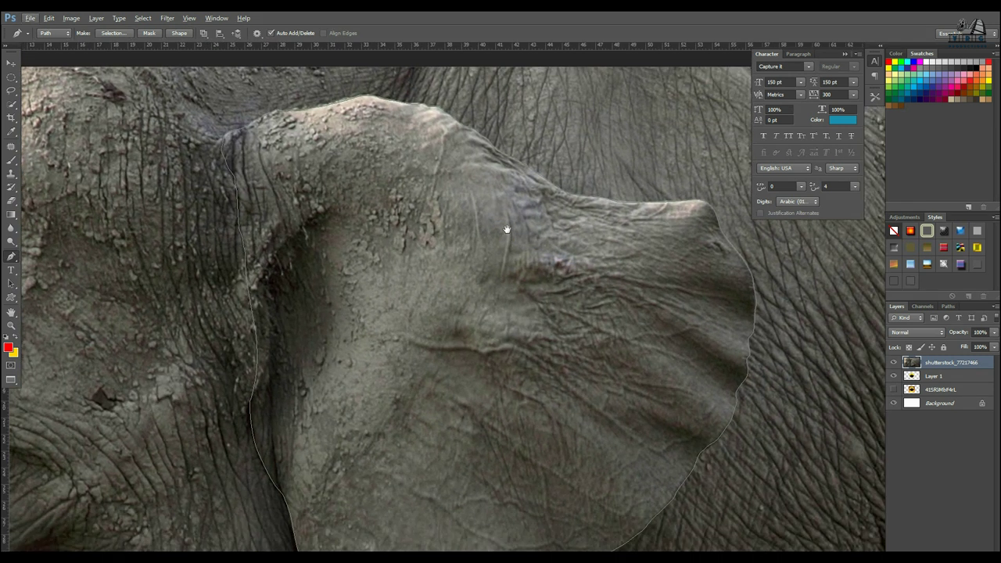
scroll(507, 230, "down", 2)
left_click(537, 239)
key("ctrl+Return")
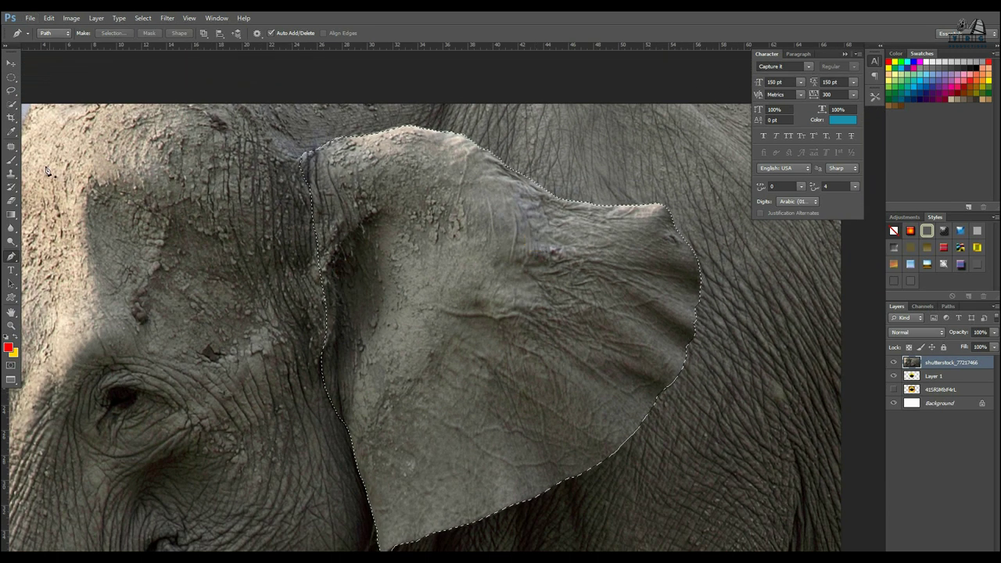
Refine the ear selection's edge with Smooth 10 and Feather 1.0 px
left_click(12, 104)
left_click(251, 33)
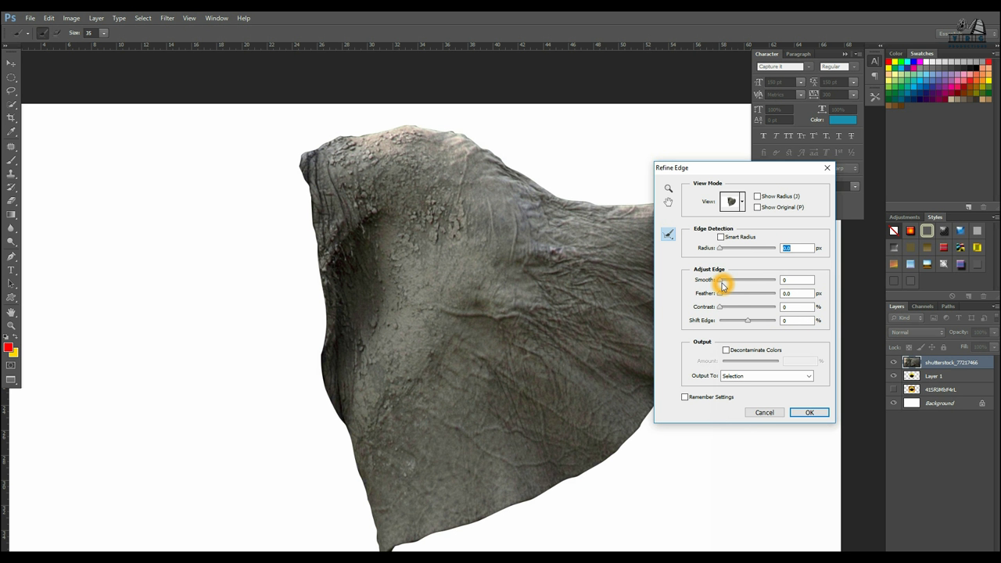
left_click_drag(720, 293, 723, 294)
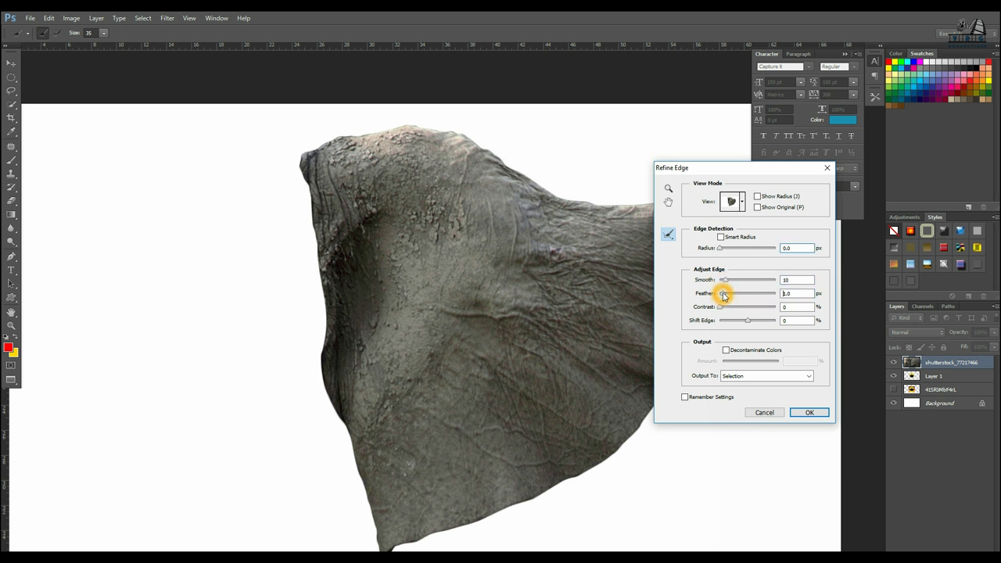
left_click(803, 414)
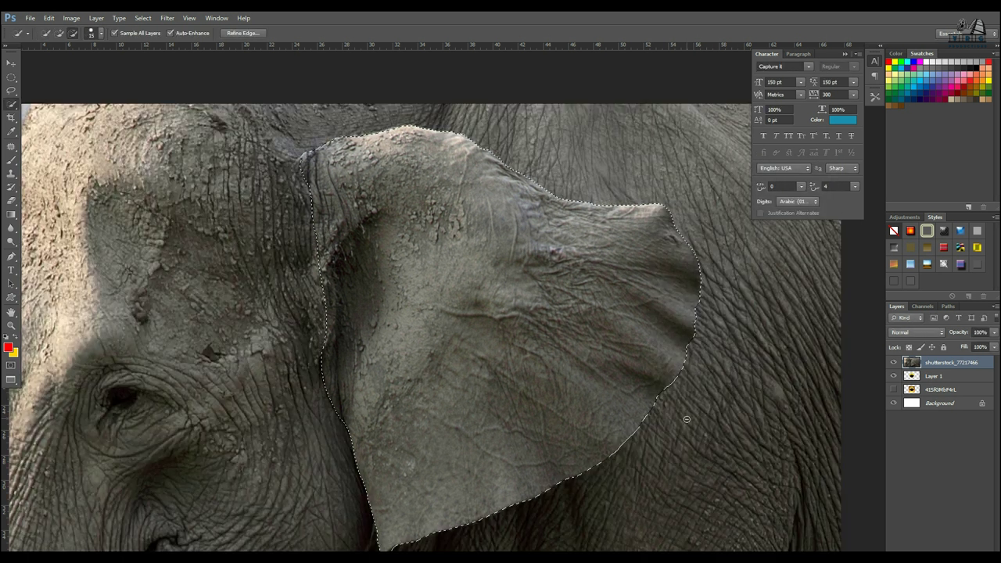
Copy the selected ear to its own layer and hide the shutterstock_77217466 elephant layer
key("ctrl+j")
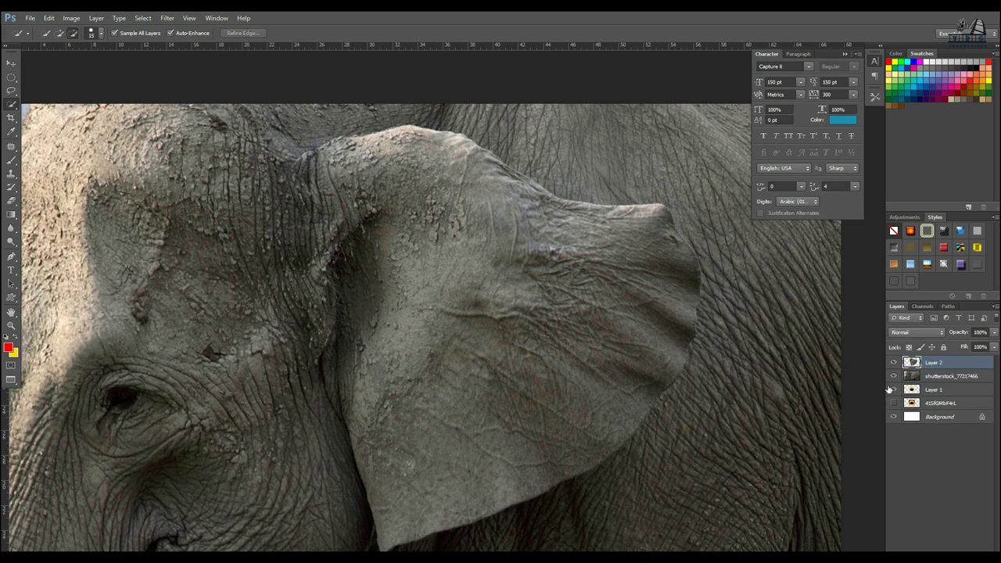
left_click(895, 375)
scroll(383, 334, "down", 1)
key("v")
key("Escape")
key("ctrl+plus")
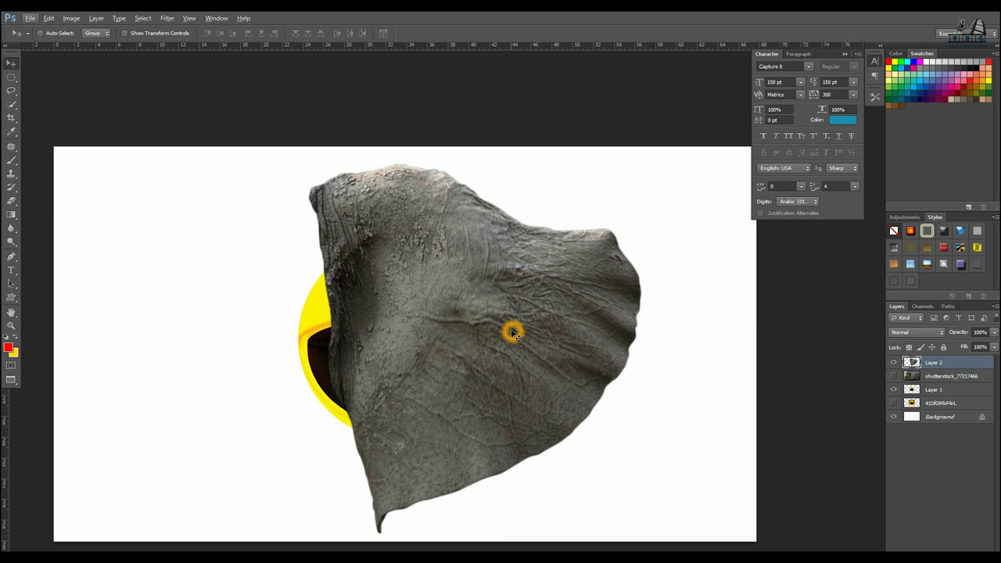
Duplicate the ear layer, fill the copy's ear shape with the yellow background color, and deselect
key("ctrl+j")
left_click(912, 366, "ctrl")
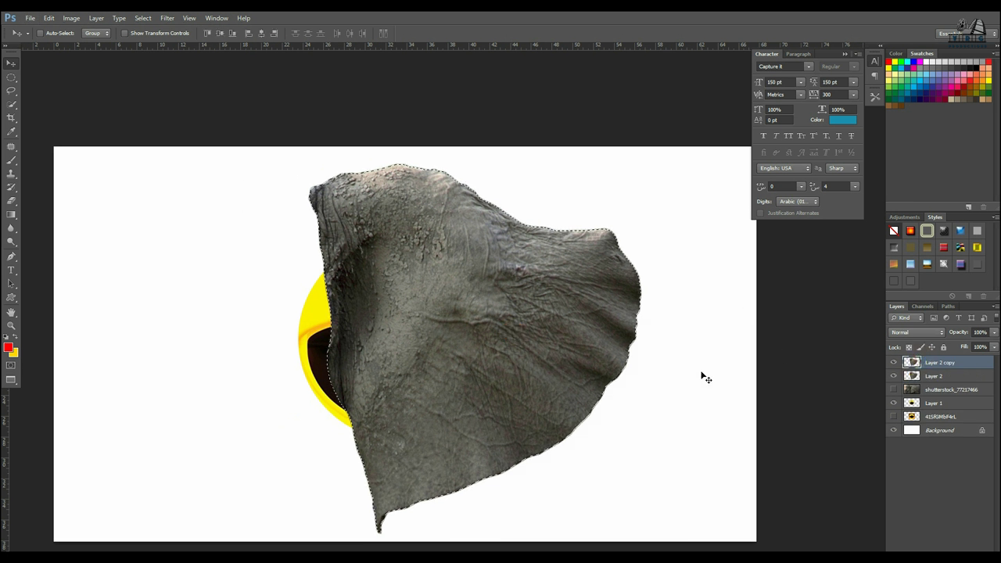
key("ctrl+BackSpace")
key("w")
key("ctrl+d")
left_click(693, 371)
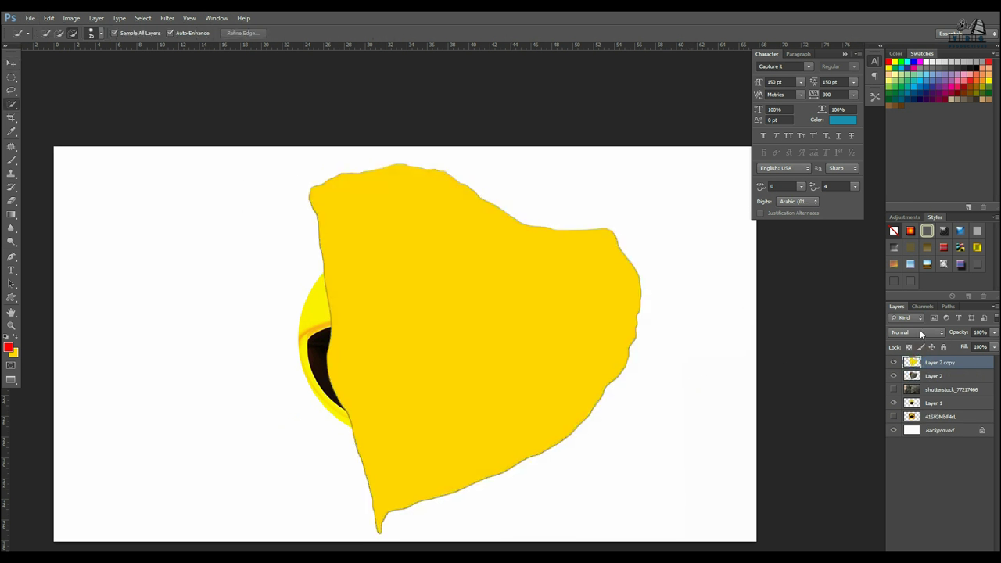
Try out different blend modes on the yellow ear copy and settle on Overlay
left_click(920, 335)
left_click(911, 75)
key("shift+plus")
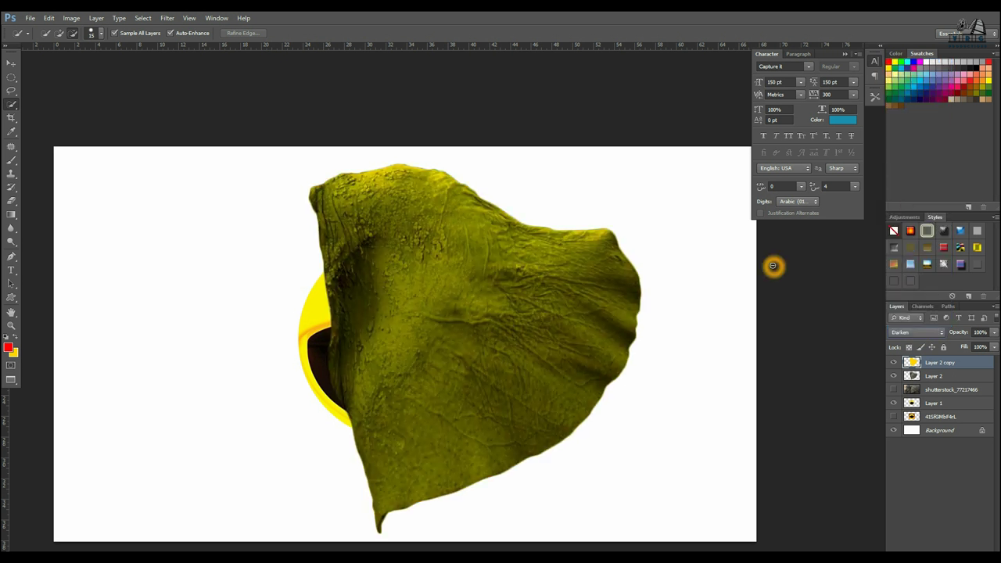
key("shift+plus")
key("shift+plus")
key("shift+plus")
key("shift+plus")
key("shift+plus")
key("shift+plus")
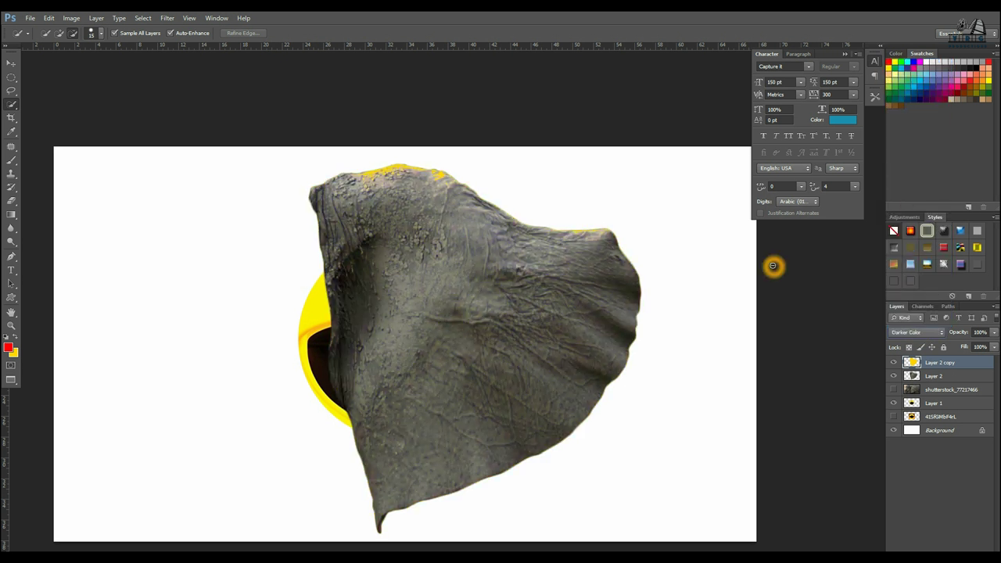
key("shift+minus")
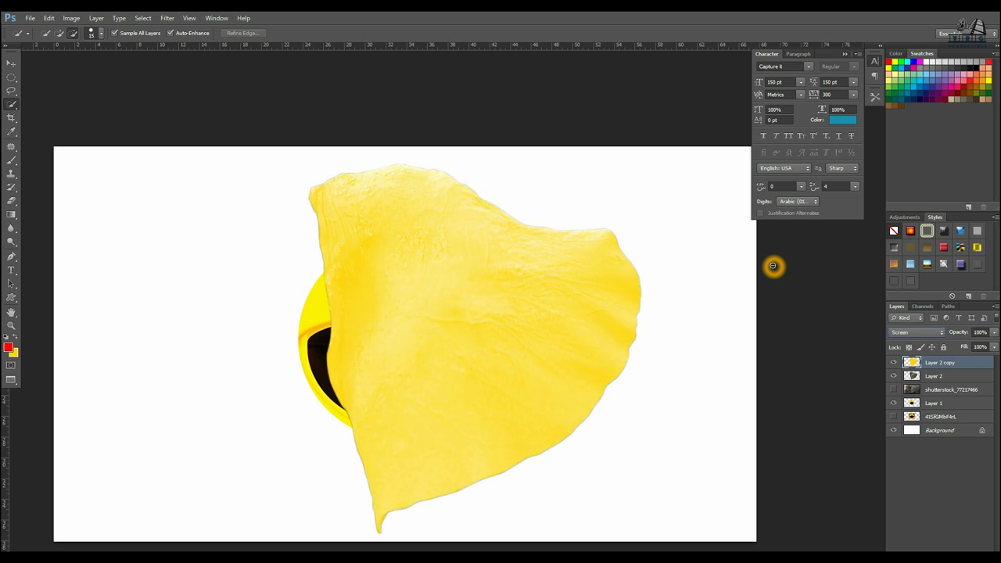
key("shift+plus")
key("shift+plus")
key("shift+plus")
key("shift+plus")
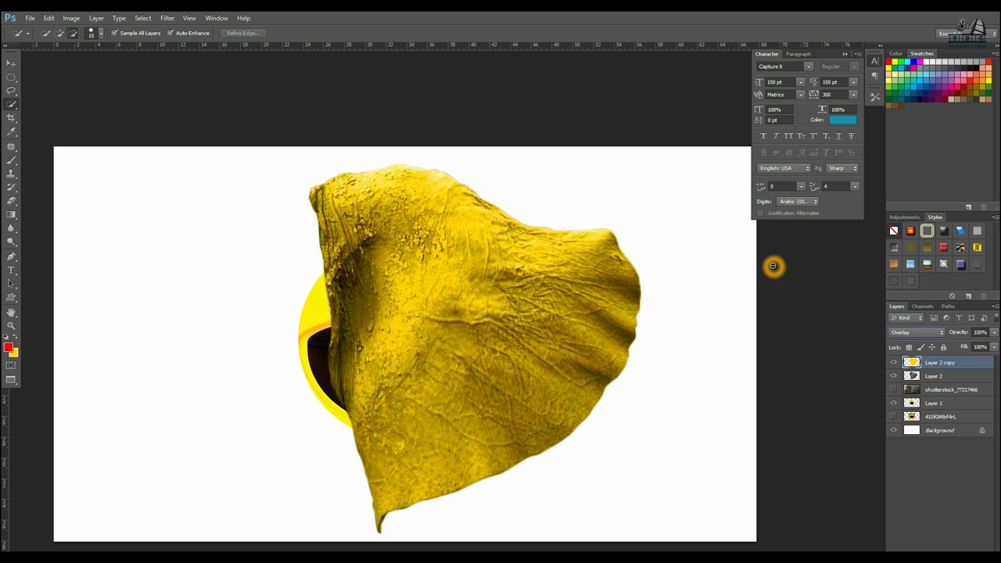
key("shift+plus")
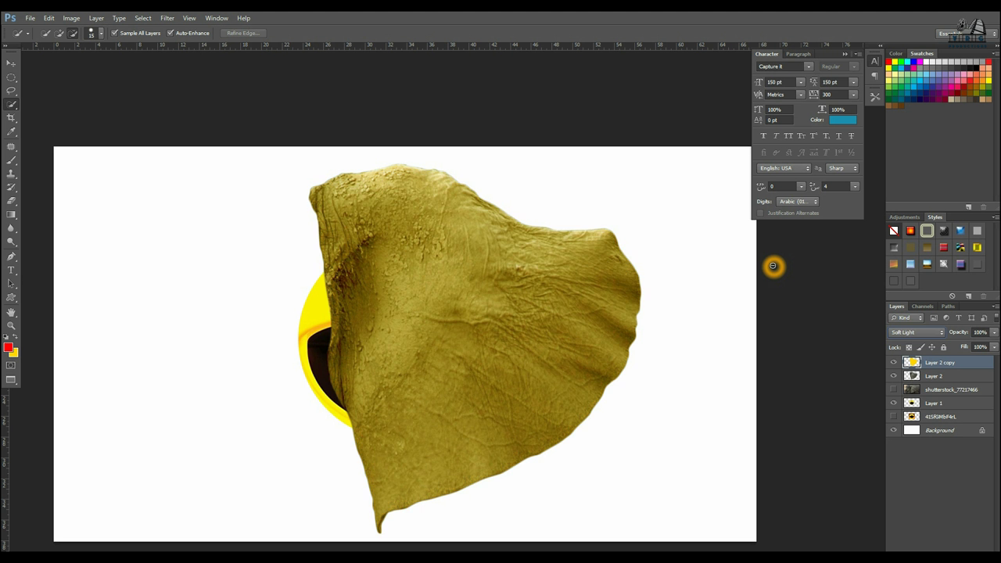
key("shift+plus")
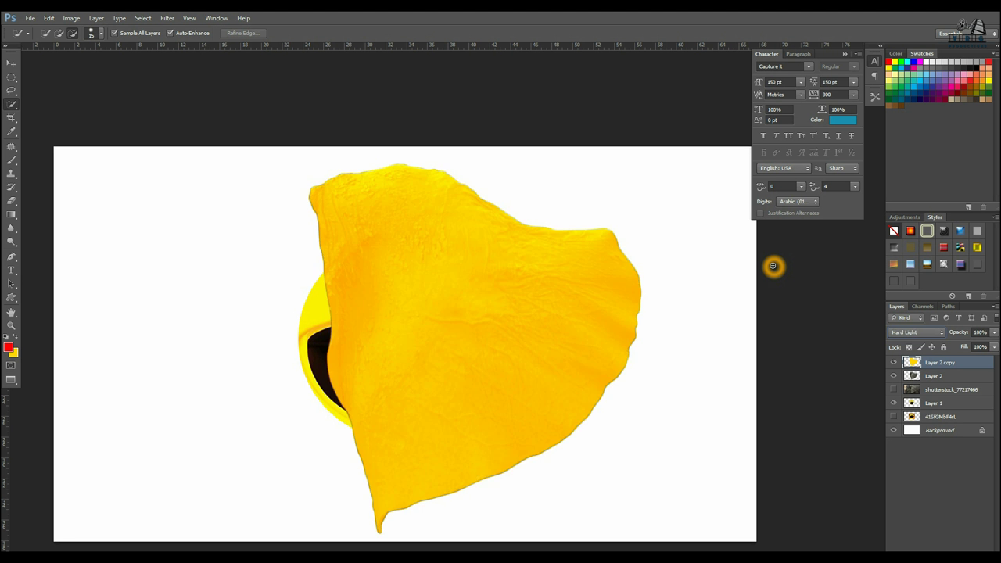
key("shift+plus")
key("shift+plus")
key("shift+minus")
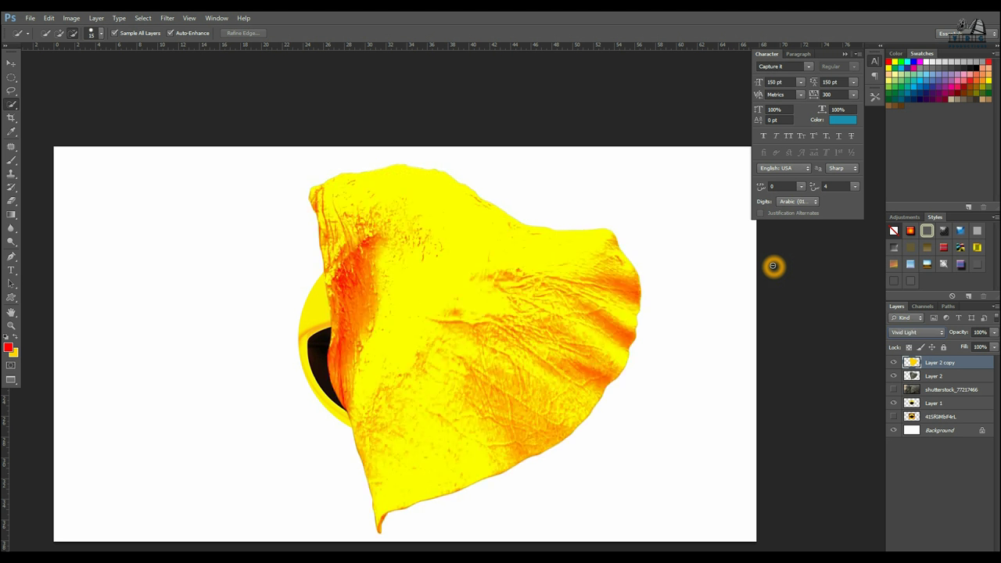
key("shift+plus")
key("shift+plus")
key("shift+plus")
key("shift+minus")
key("shift+plus")
key("shift+plus")
key("shift+plus")
key("shift+plus")
key("shift+plus")
key("shift+plus")
key("shift+plus")
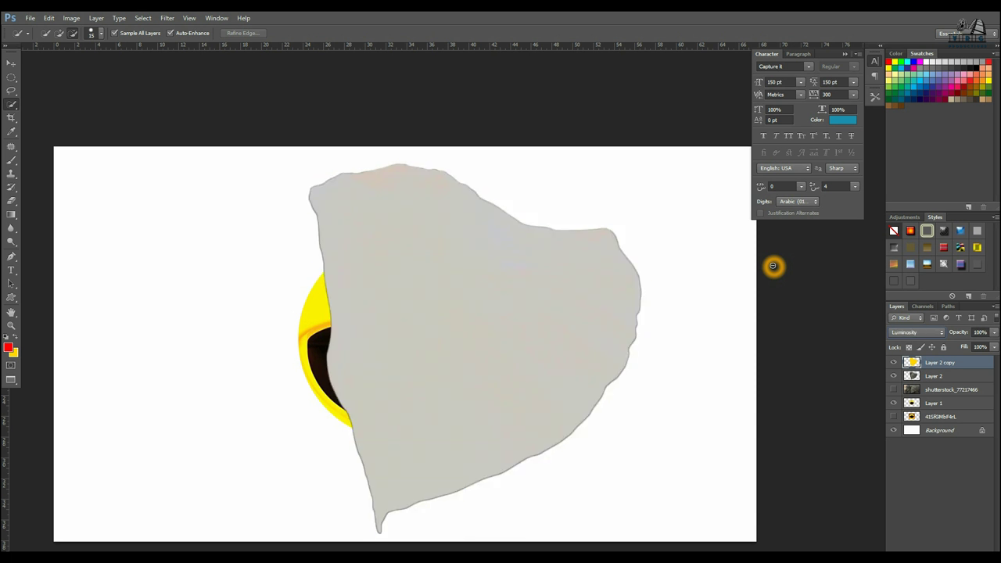
key("shift+minus")
key("shift+minus")
key("shift+minus")
key("shift+minus")
key("shift+minus")
key("shift+minus")
key("shift+minus")
key("shift+minus")
key("shift+minus")
key("shift+minus")
key("shift+minus")
key("shift+minus")
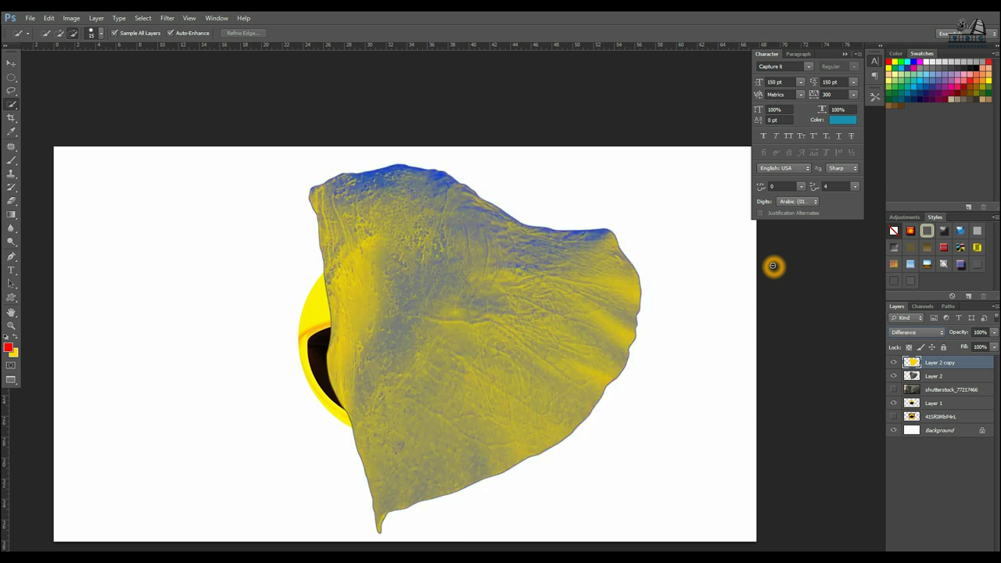
key("shift+minus")
key("shift+minus")
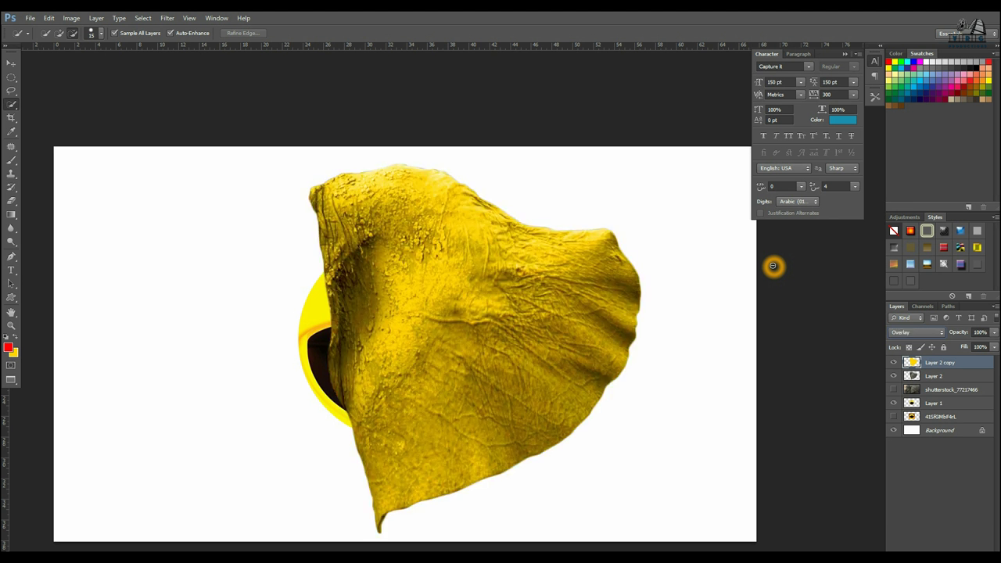
Duplicate the grey ear and yellow ear layers, merge the duplicates into one layer, and hide the two originals
left_click(11, 63)
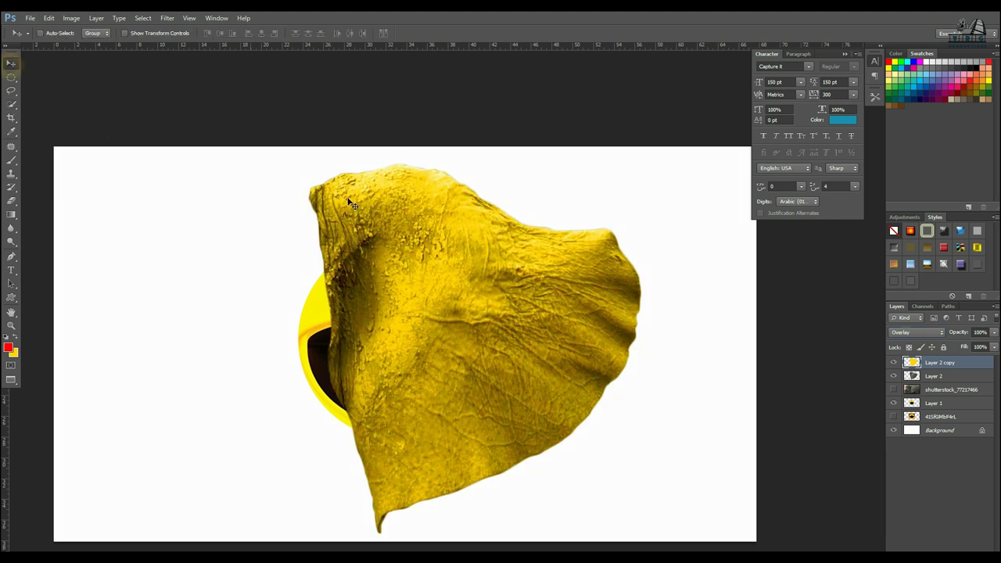
left_click(982, 381, "ctrl")
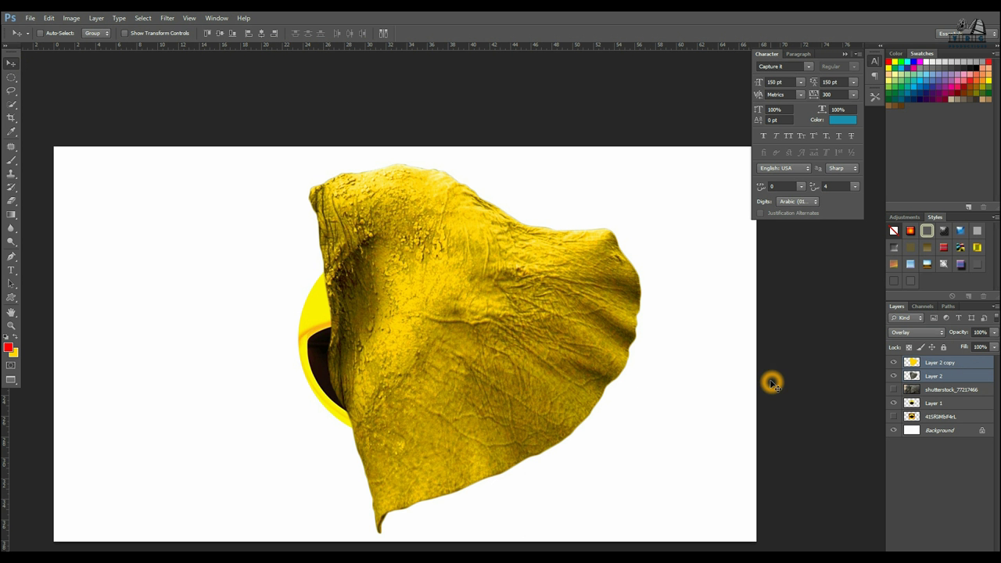
key("ctrl+j")
key("ctrl+e")
left_click_drag(894, 377, 893, 393)
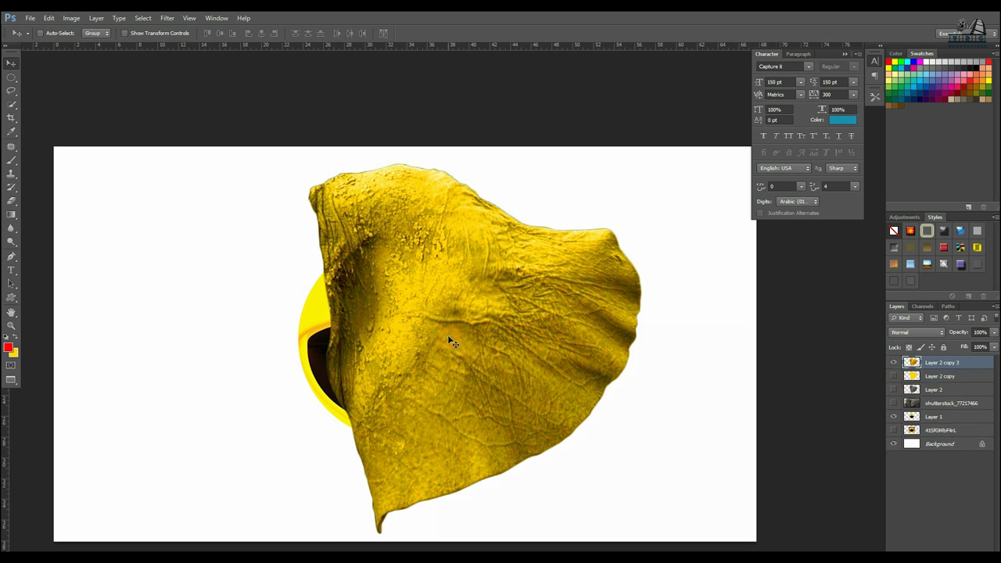
Apply the Oil Paint filter to the merged ear with Stylization 10, Cleanliness 10, Angular Direction 171 and Shine 0
left_click(167, 17)
left_click(187, 97)
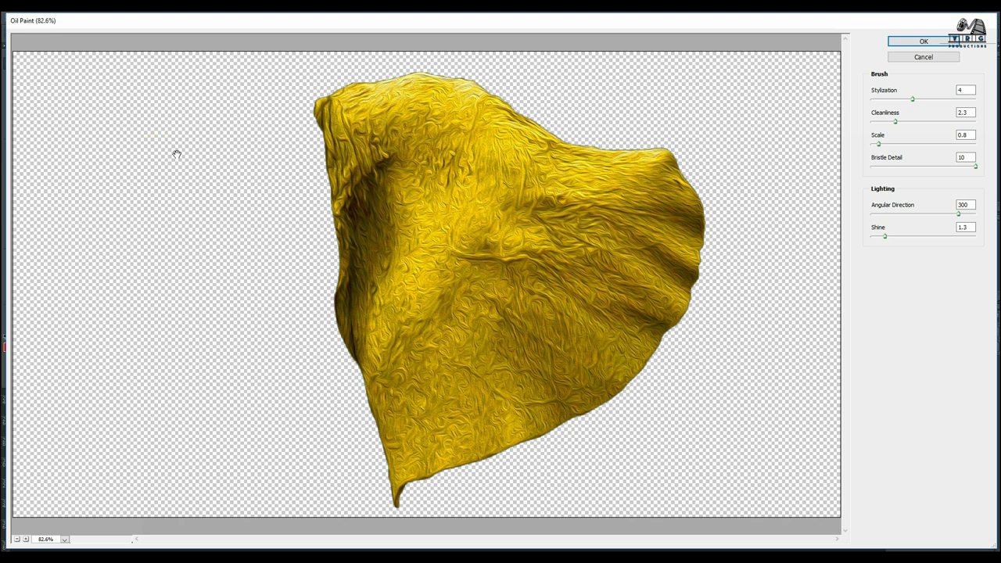
mouse_move(960, 214)
left_mouse_down()
mouse_move(845, 223)
mouse_move(952, 222)
mouse_move(873, 254)
left_mouse_up()
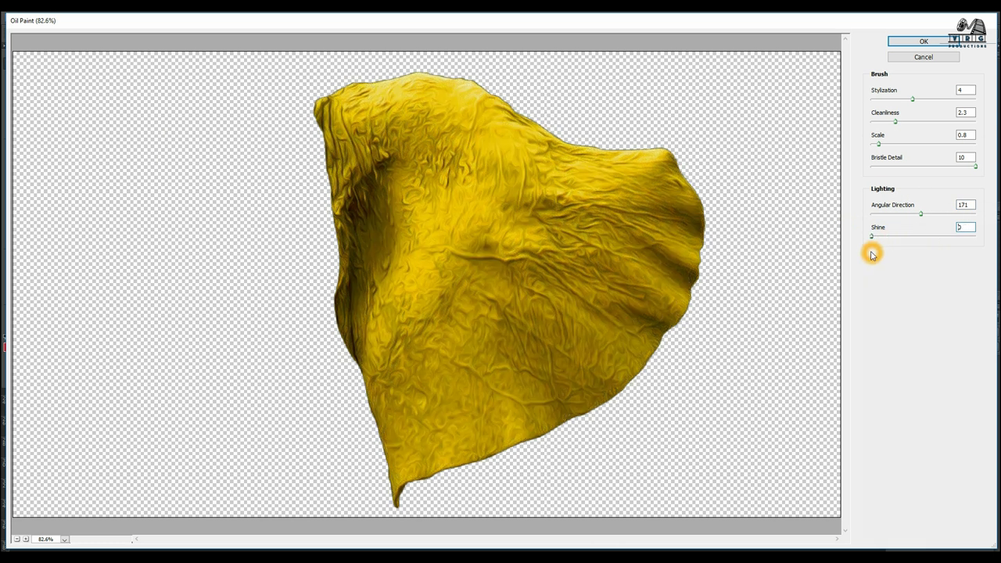
left_click(874, 255)
mouse_move(913, 99)
left_mouse_down()
mouse_move(904, 113)
mouse_move(977, 112)
left_mouse_up()
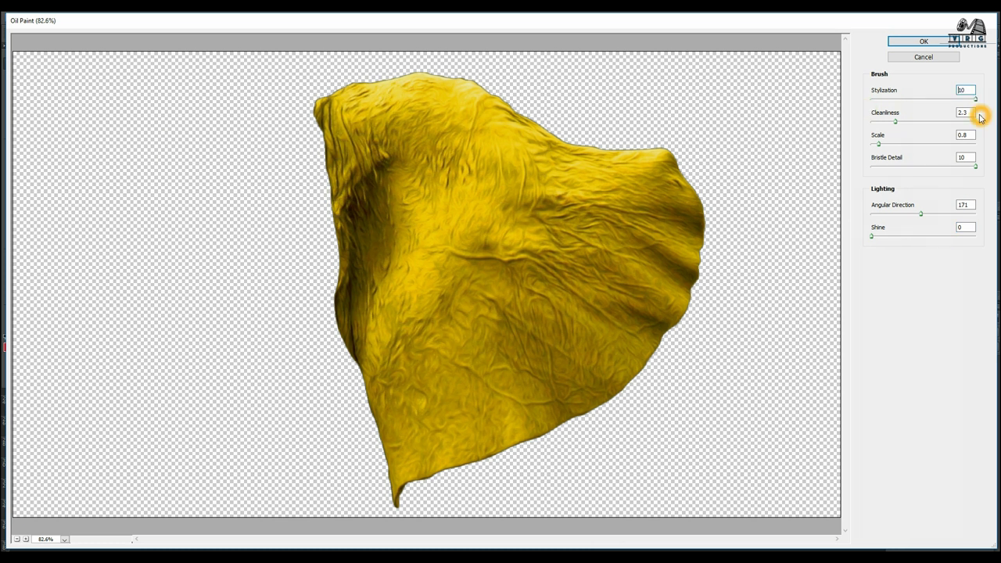
left_click_drag(897, 125, 958, 127)
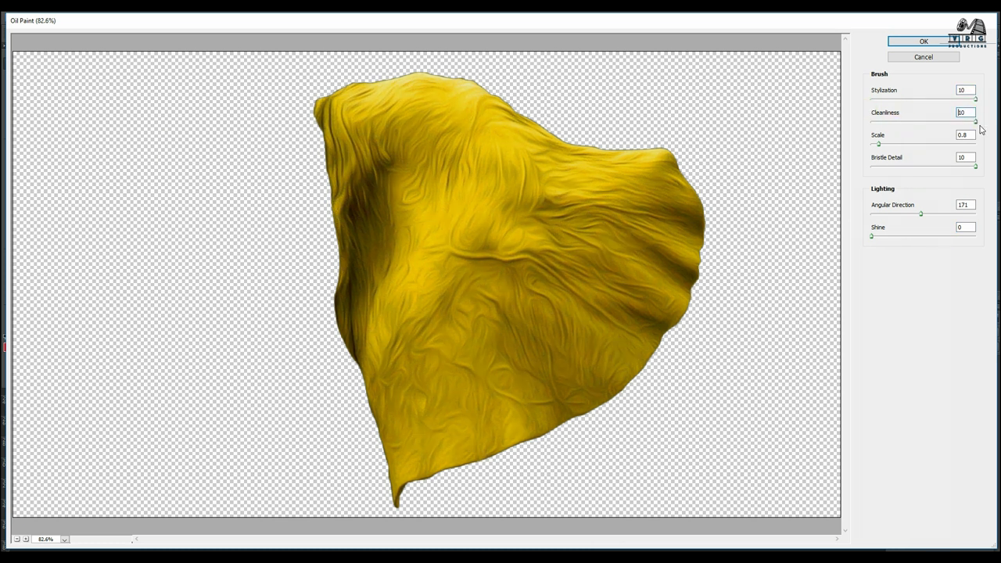
key("Return")
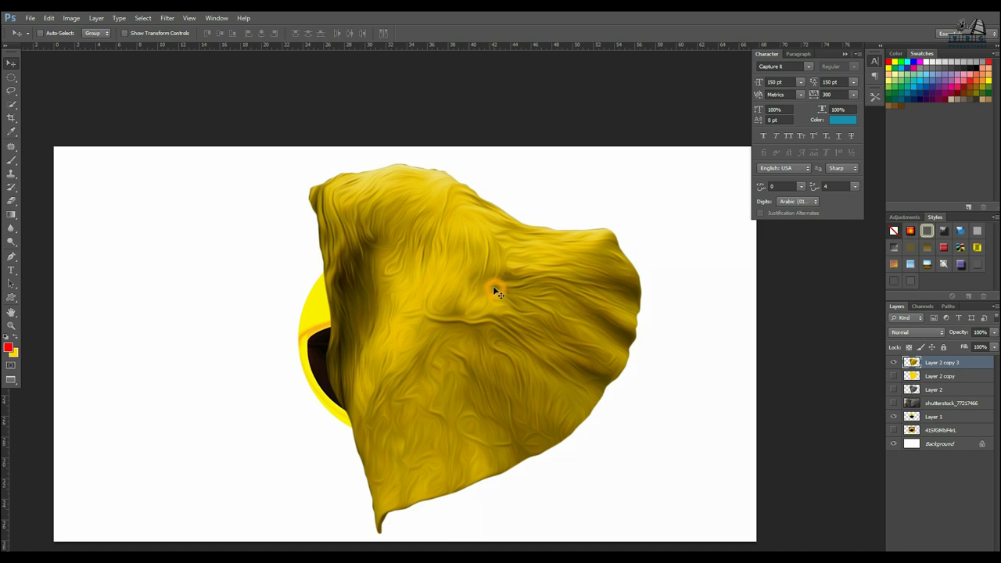
Send the painted ear layer behind the Pac-Man ball layer and move the ear to the ball's right side
key("ctrl+bracketleft")
key("ctrl+bracketleft")
key("ctrl+bracketleft")
key("ctrl+bracketleft")
left_click_drag(494, 290, 642, 331)
Scale the ear to about 52%, rotate it counterclockwise about 34°, and place it against the ball's upper-right edge
key("ctrl+t")
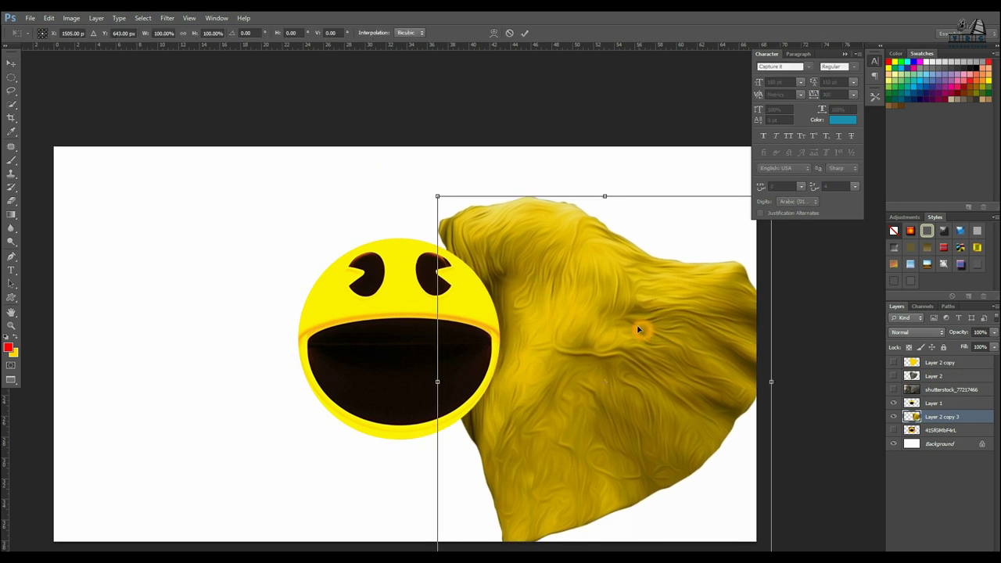
left_click_drag(438, 196, 516, 284)
left_click_drag(603, 340, 544, 300)
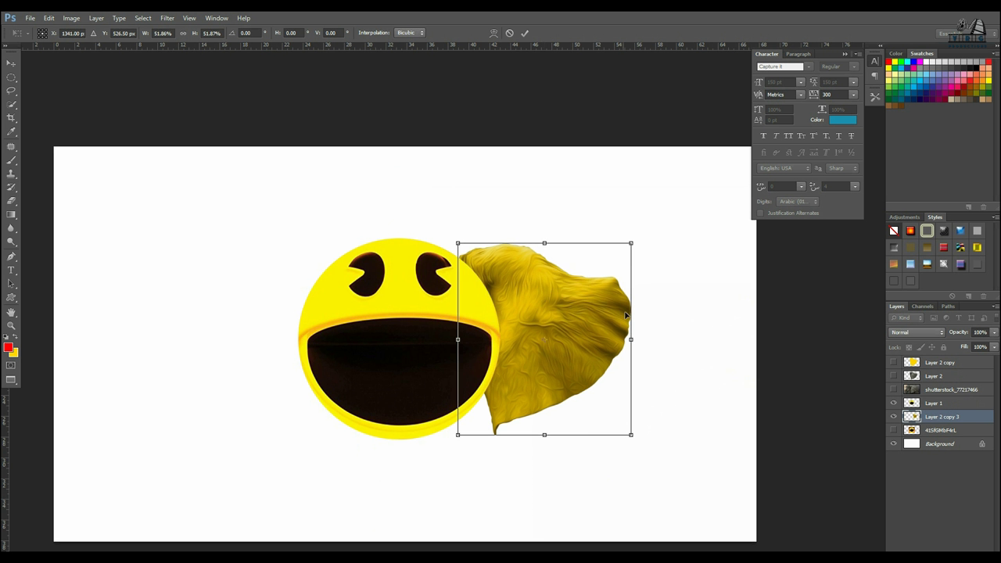
left_click_drag(664, 329, 659, 193)
left_click_drag(554, 279, 562, 244)
left_click_drag(674, 308, 662, 324)
left_click(507, 287, "ctrl")
left_click_drag(534, 278, 520, 273)
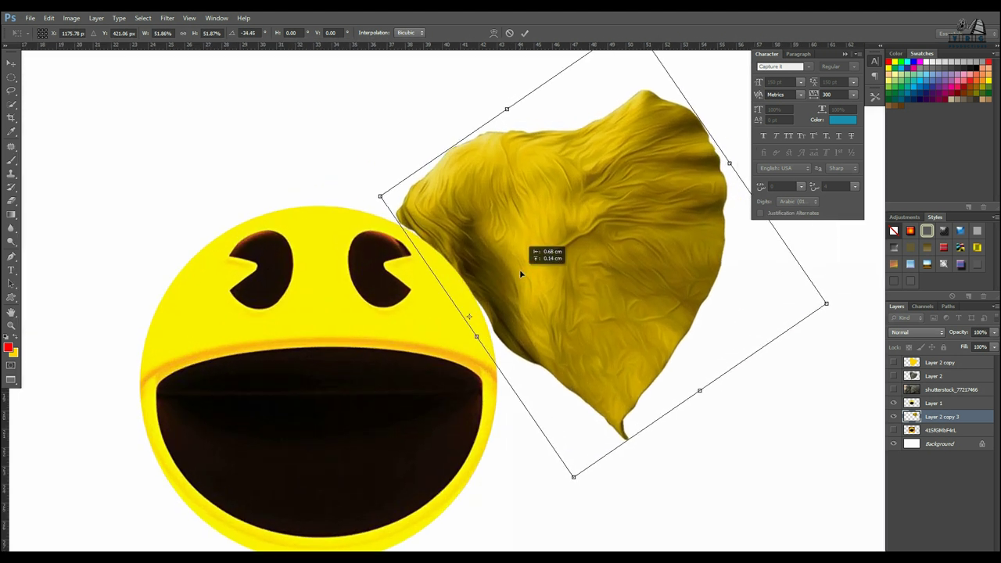
left_click_drag(762, 371, 752, 377)
Warp the ear's inner edge so it tucks in behind the ball's curve, and commit the transform
right_click(603, 234)
left_click(631, 313)
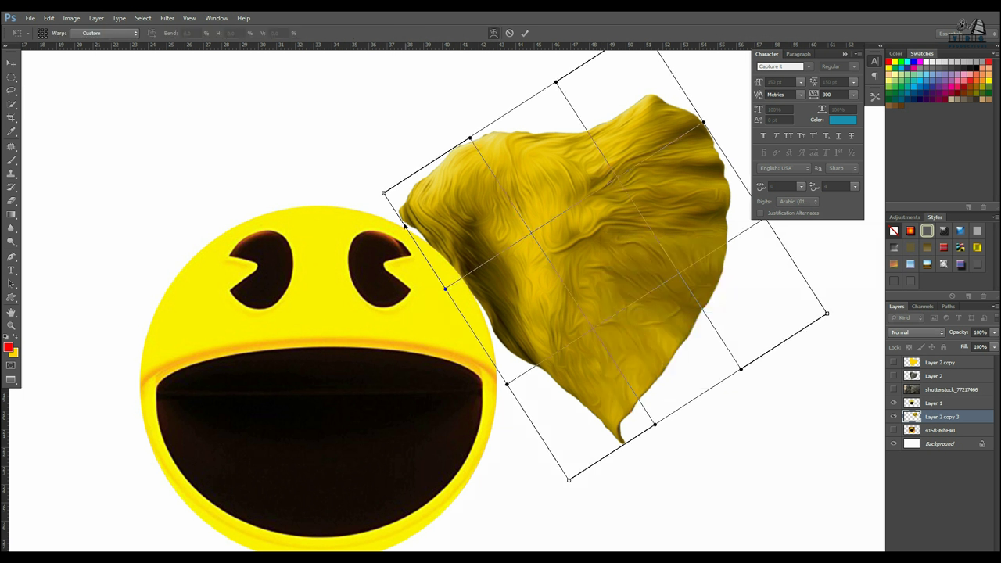
left_click_drag(385, 195, 380, 214)
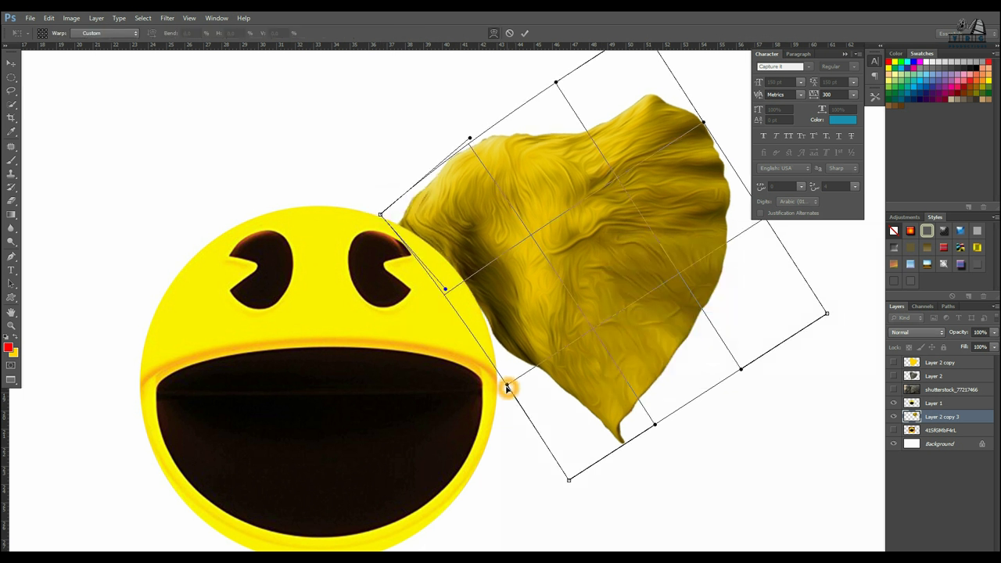
left_click(508, 380)
left_click_drag(506, 383, 482, 364)
left_click_drag(446, 288, 432, 294)
left_click(569, 284)
key("Return")
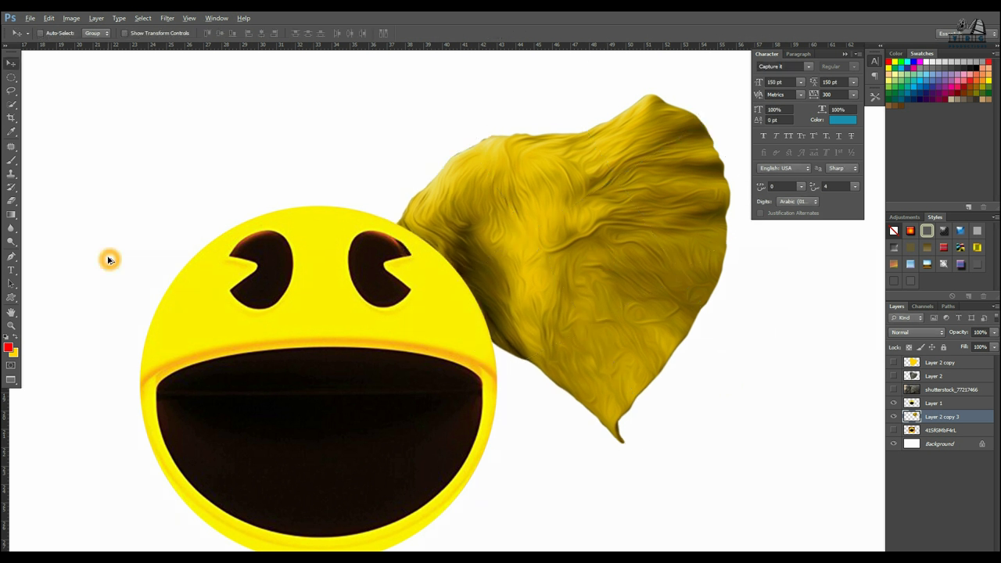
Duplicate the ear, flip the copy horizontally, and place it on the ball's left side as a mirror image
scroll(474, 242, "down", 4)
scroll(496, 262, "up", 1)
left_click_drag(492, 246, 562, 260)
key("ctrl+j")
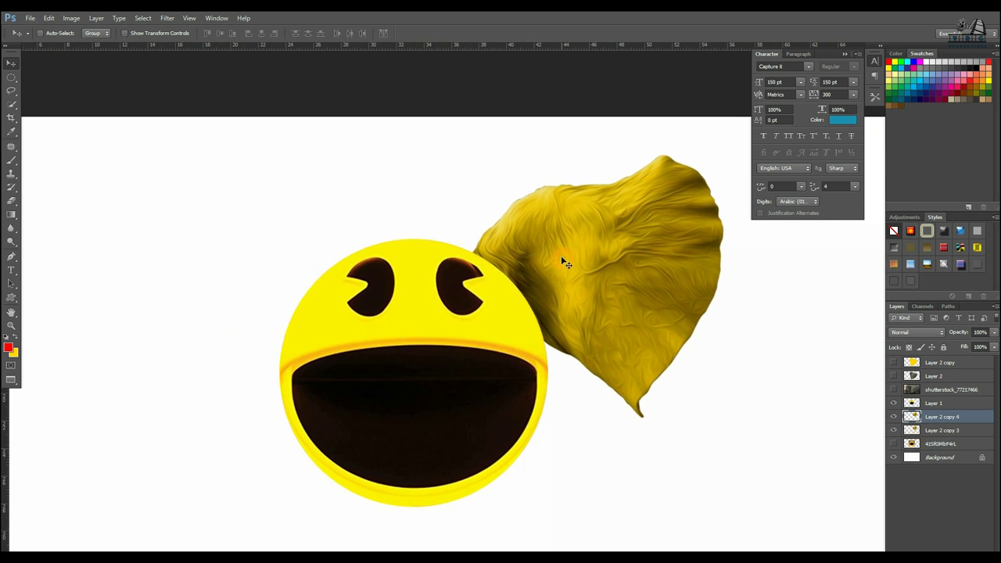
key("ctrl+t")
right_click(562, 259)
left_click(618, 415)
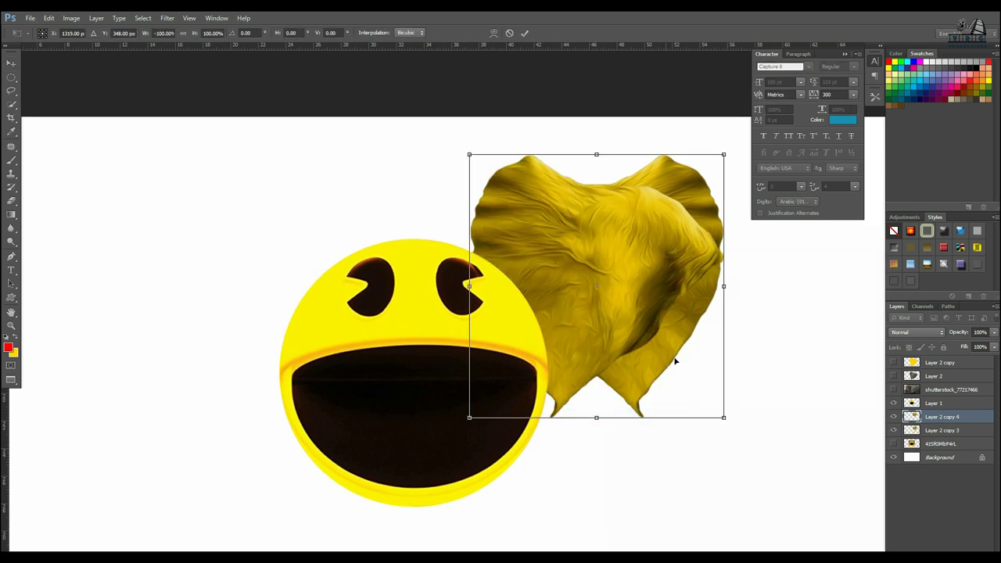
key("Return")
left_click_drag(632, 329, 266, 334)
Merge the two ear layers, bring the merged layer in front of the ball, and nudge the ears slightly upward
left_click(969, 433, "ctrl")
key("ctrl+e")
key("ctrl+bracketright")
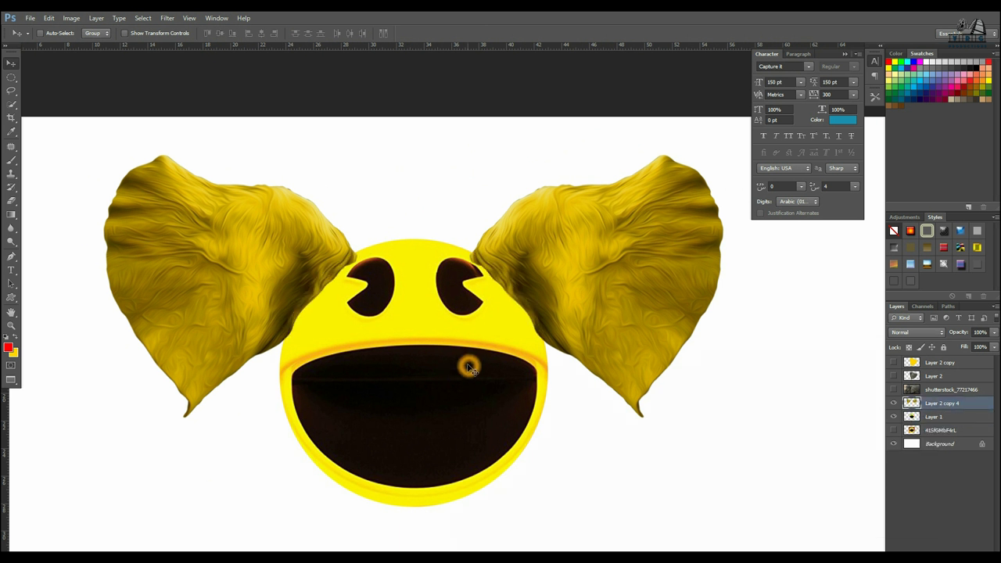
left_click(418, 332)
key("shift+Up")
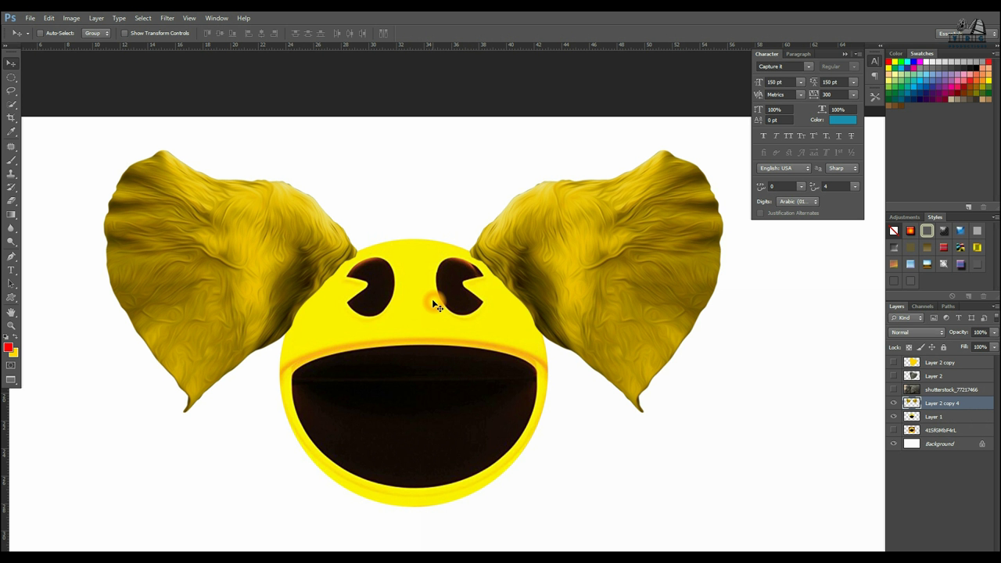
Duplicate the Pac-Man ball layer, hide the original, and open the Filter Gallery on the copy
key("alt+bracketleft")
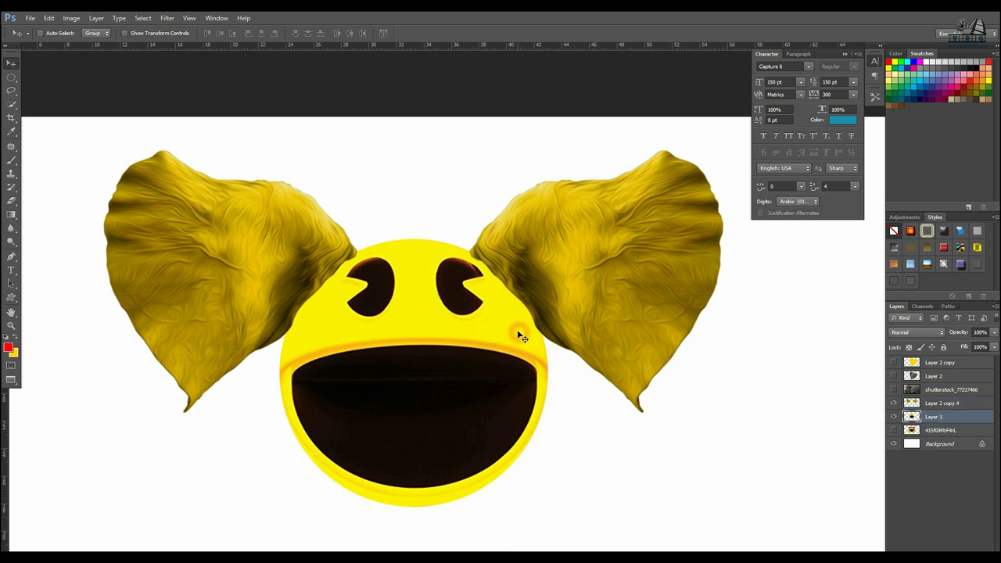
key("ctrl+j")
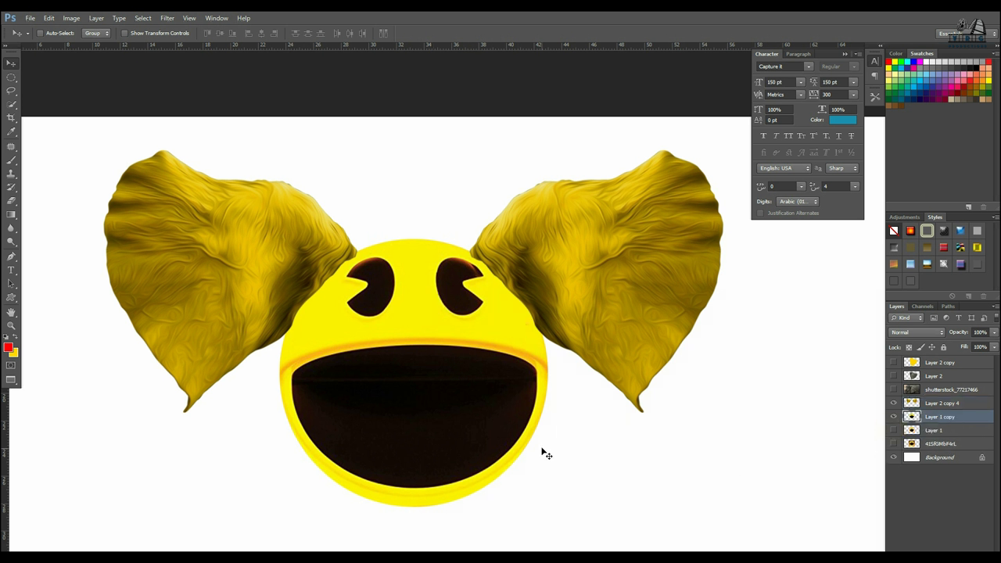
key("alt+t")
left_click(226, 61)
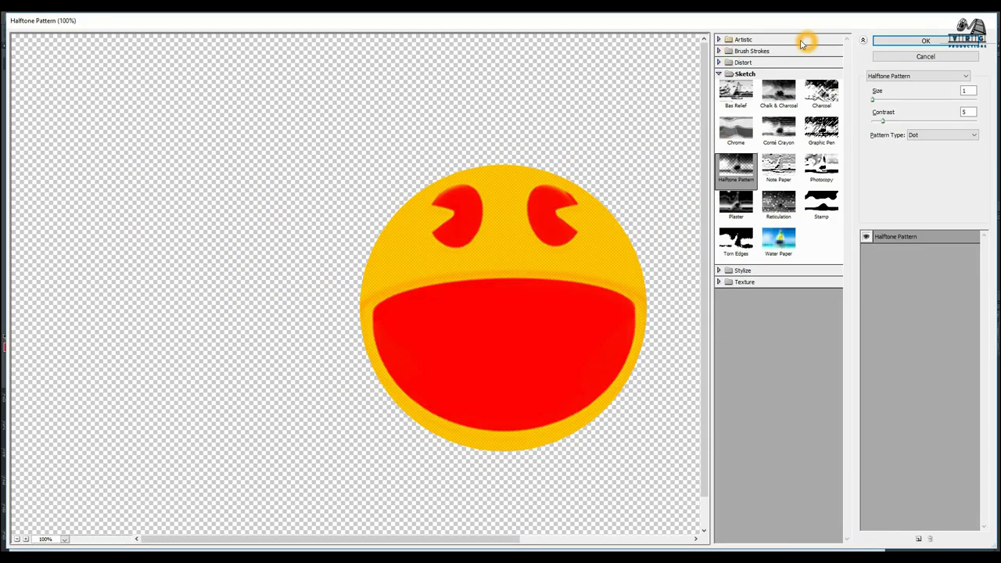
Preview the Dry Brush, Plastic Wrap, Charcoal, Underpainting, Angled Strokes and Crosshatch filters on the ball copy
left_click(719, 40)
left_click(779, 58)
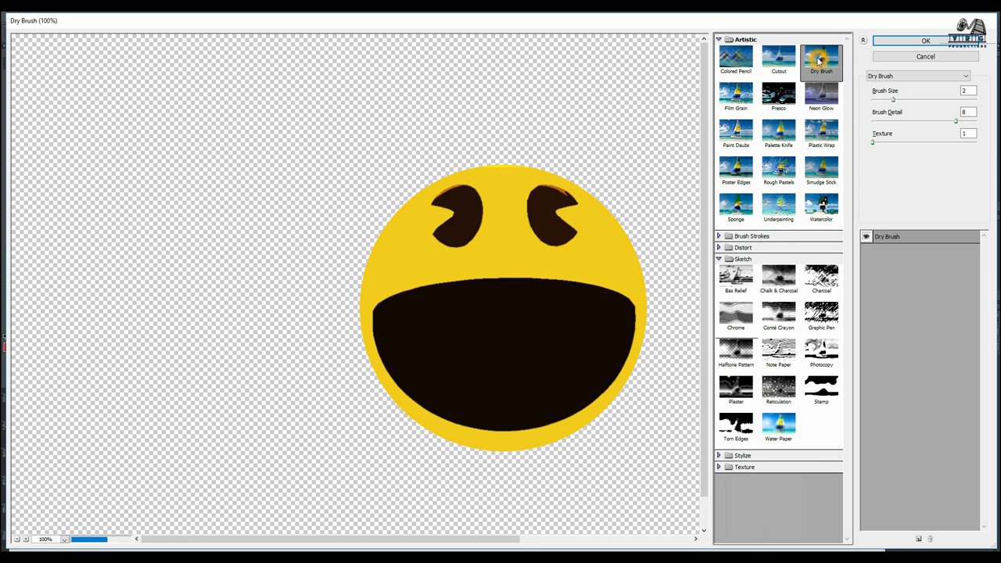
left_click(821, 59)
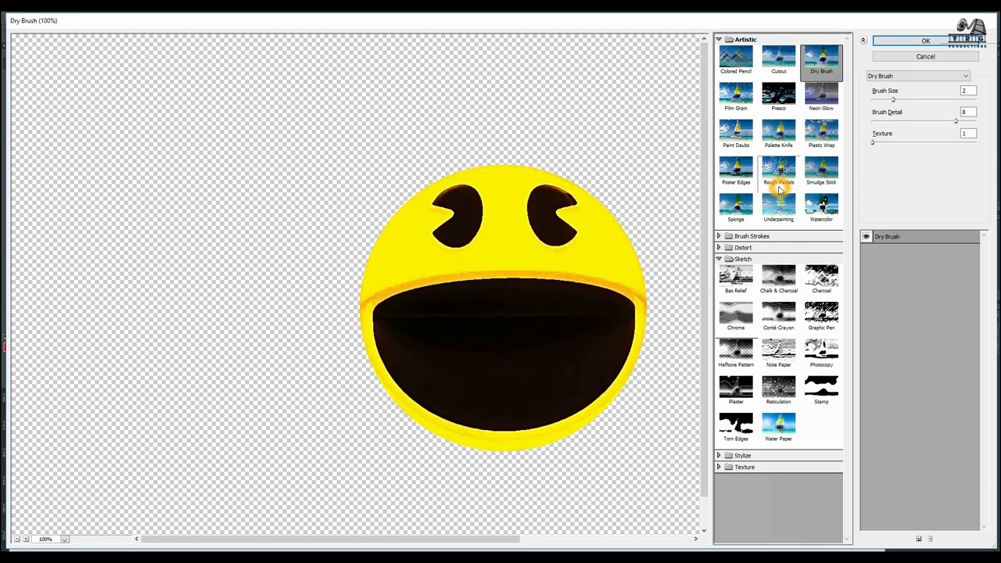
left_click(823, 134)
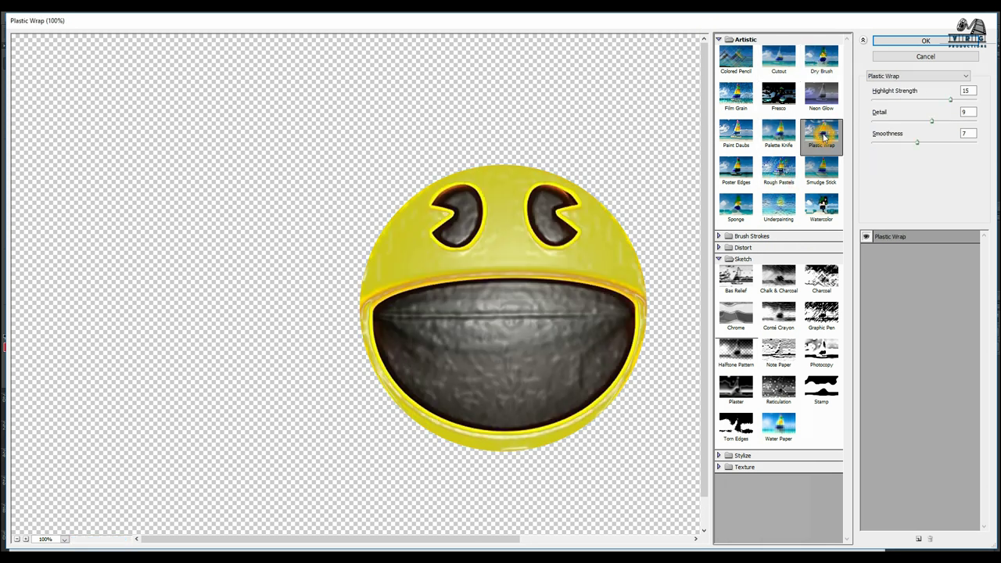
left_click(821, 278)
left_click(733, 456)
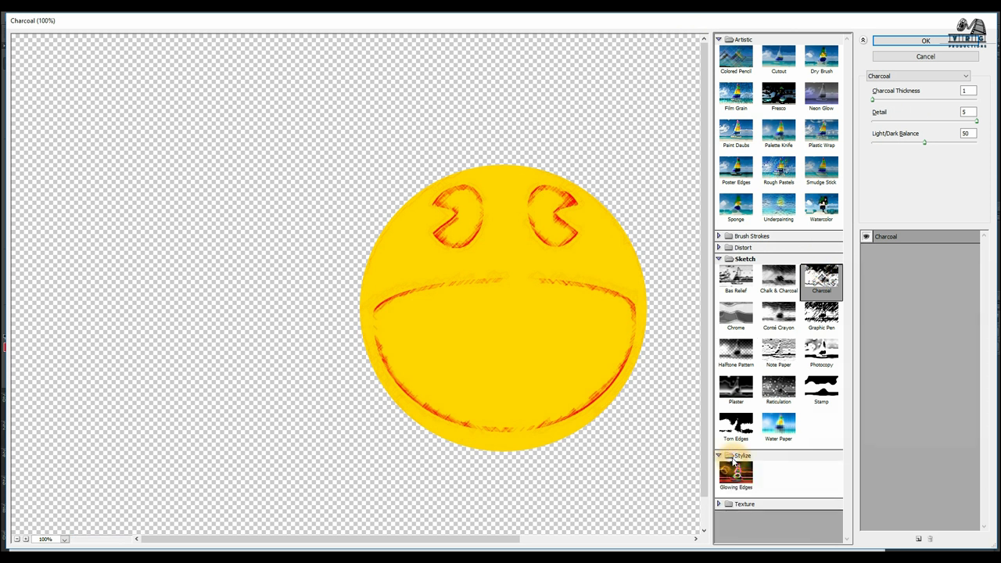
left_click(778, 205)
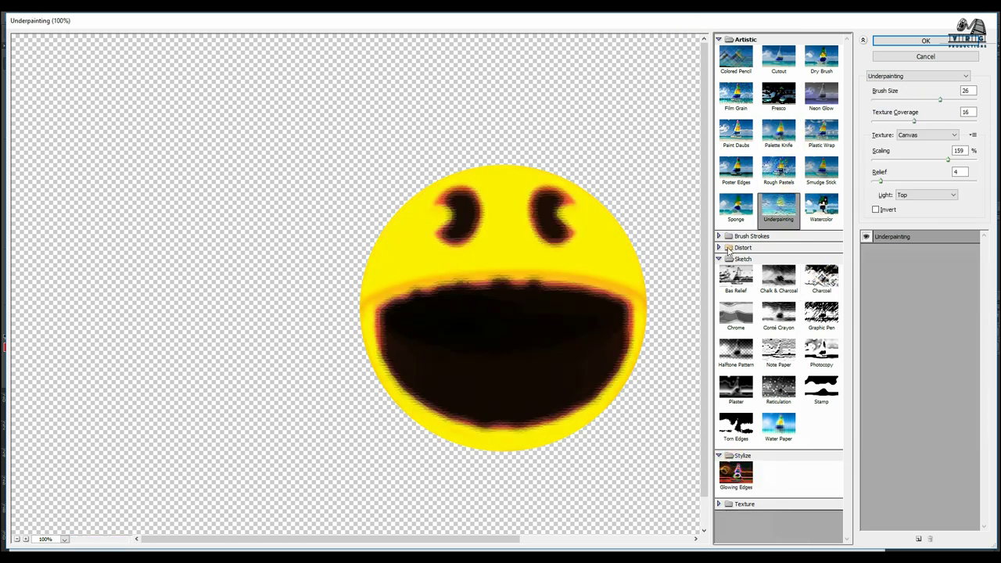
left_click(721, 236)
left_click(736, 254)
left_click(775, 256)
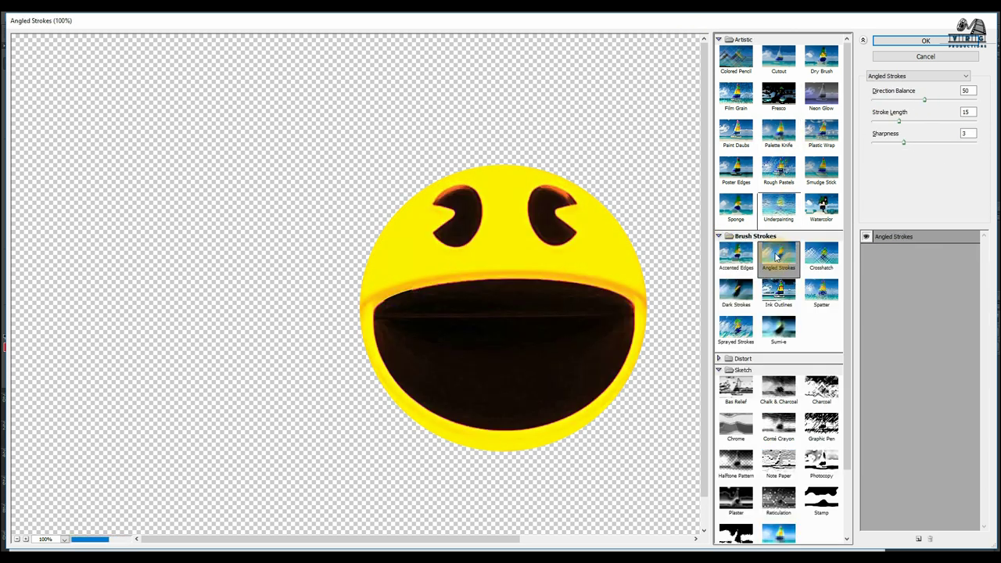
left_click(812, 265)
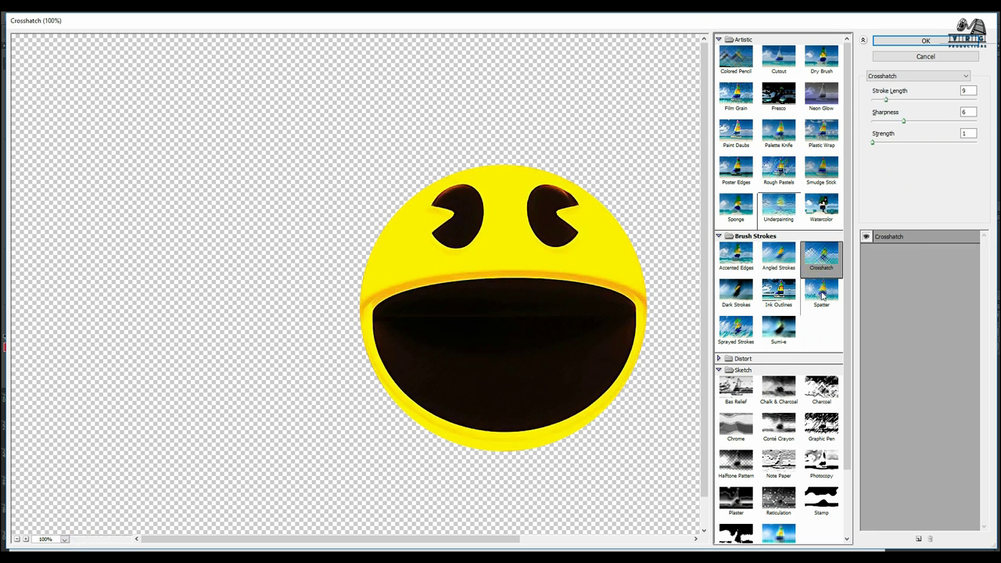
Apply the Spatter filter to the ball copy with a spray radius of 9 and increased smoothness
left_click(821, 294)
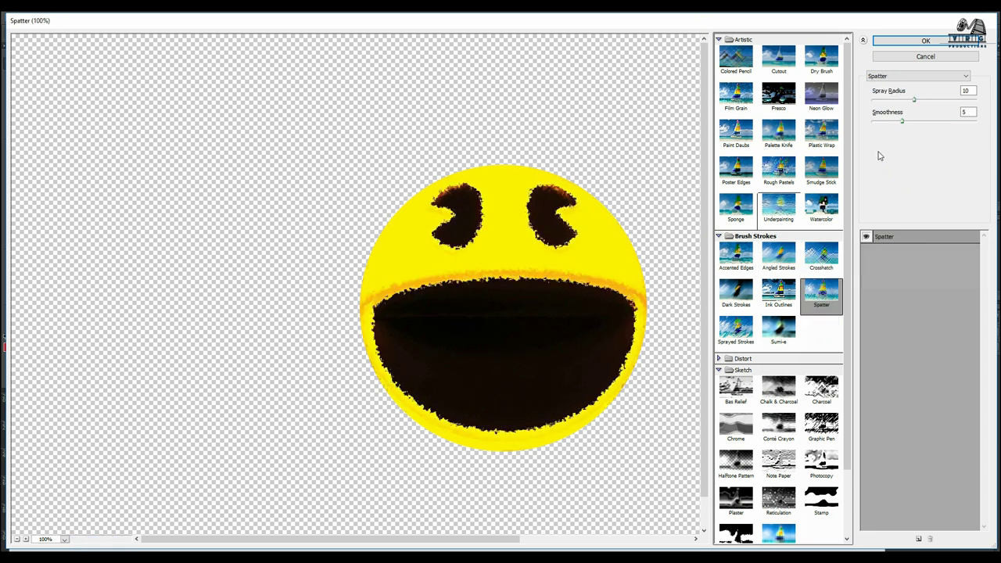
mouse_move(914, 102)
left_mouse_down()
mouse_move(868, 106)
mouse_move(942, 108)
mouse_move(910, 102)
mouse_move(906, 122)
mouse_move(941, 122)
mouse_move(870, 120)
mouse_move(932, 125)
left_mouse_up()
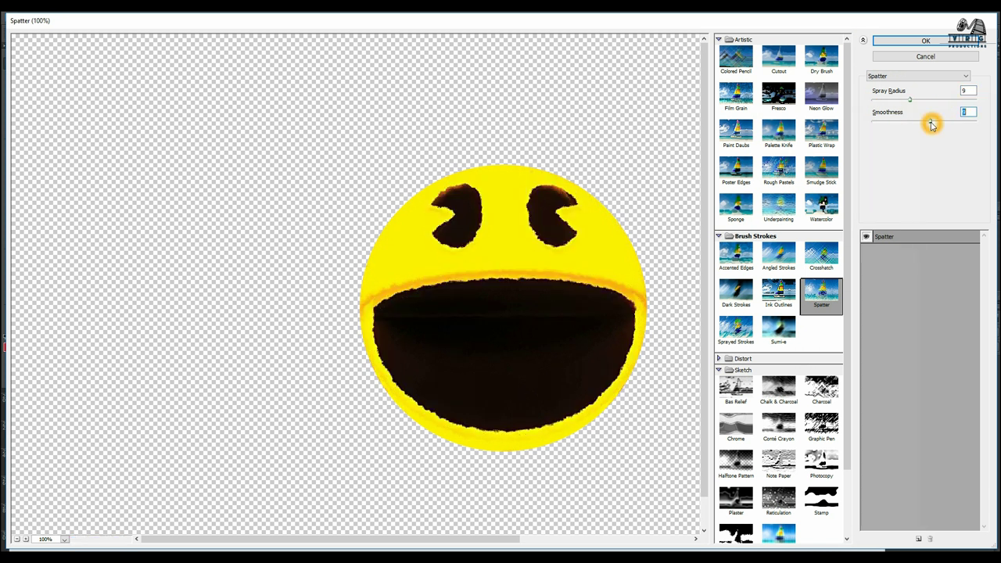
left_click(925, 42)
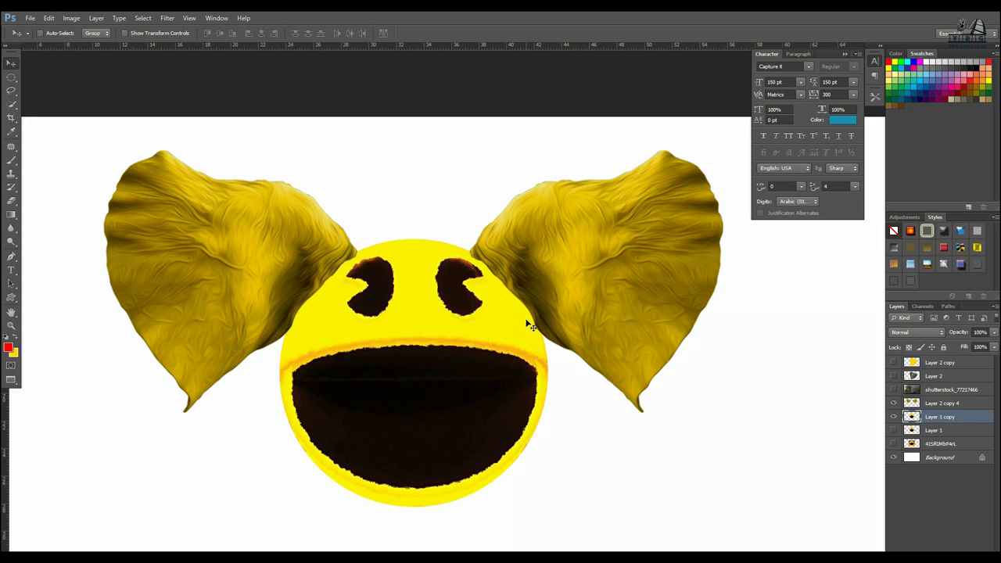
Apply Oil Paint to the ball copy with stylization 3.81, cleanliness 10, scale 1.83, bristle detail 10, angular direction 181.8 and shine 0
key("alt+t")
key("Down")
key("Down")
key("Down")
key("Down")
key("Down")
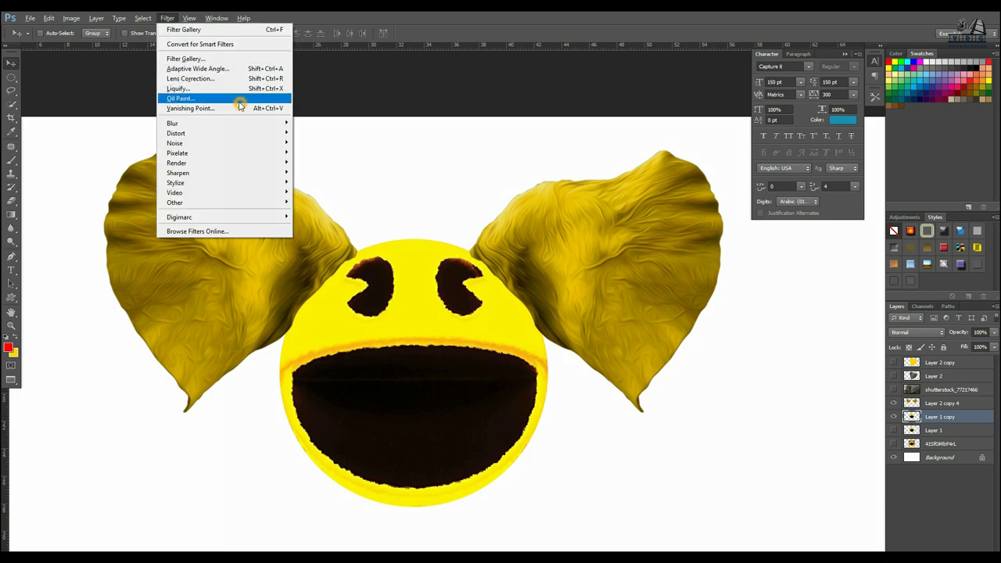
key("Return")
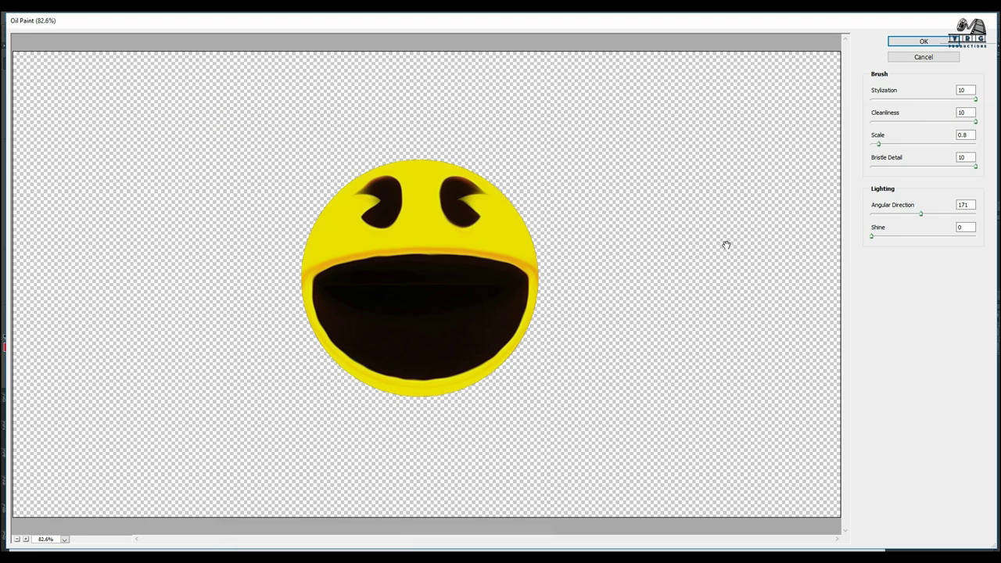
left_click_drag(975, 100, 912, 123)
left_click_drag(922, 214, 853, 225)
left_click_drag(939, 226, 907, 229)
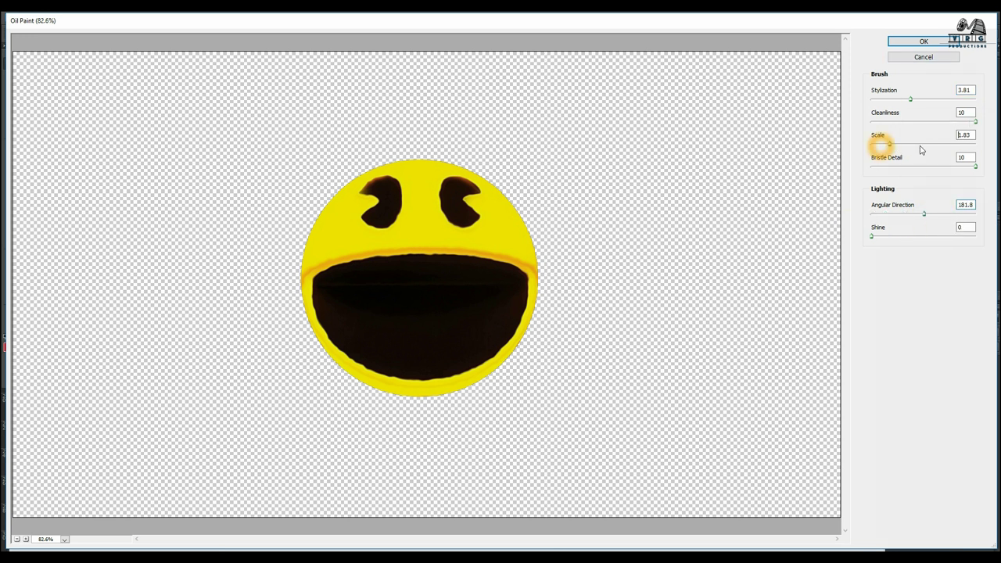
left_click(924, 41)
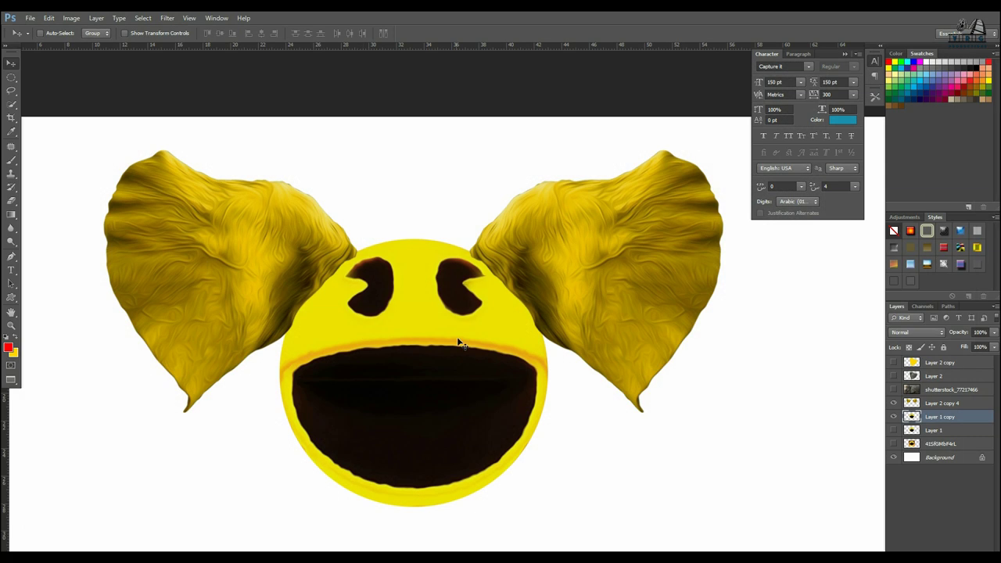
Merge the ears layer and the filtered ball copy into one layer
scroll(540, 315, "up", 3)
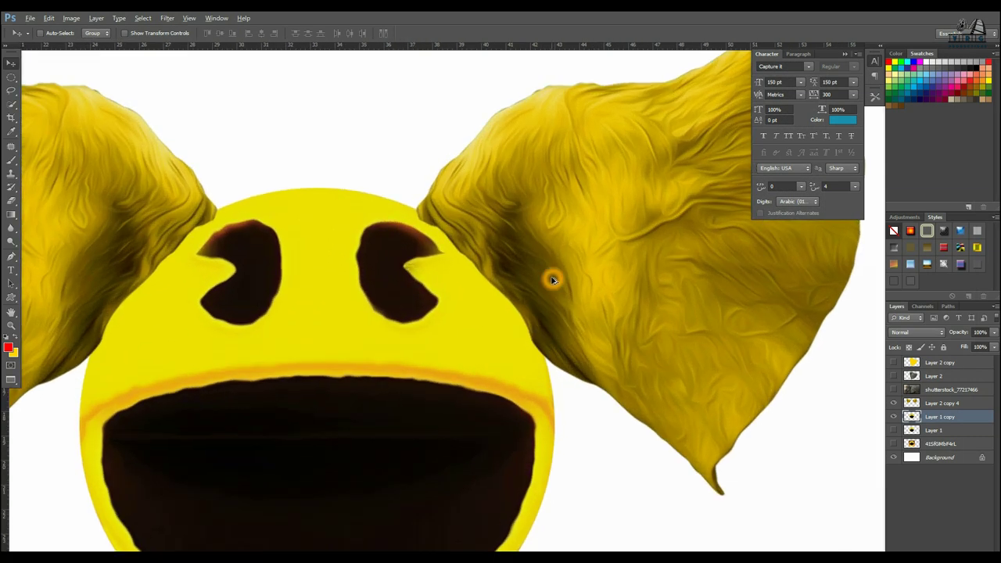
left_click(552, 280, "ctrl")
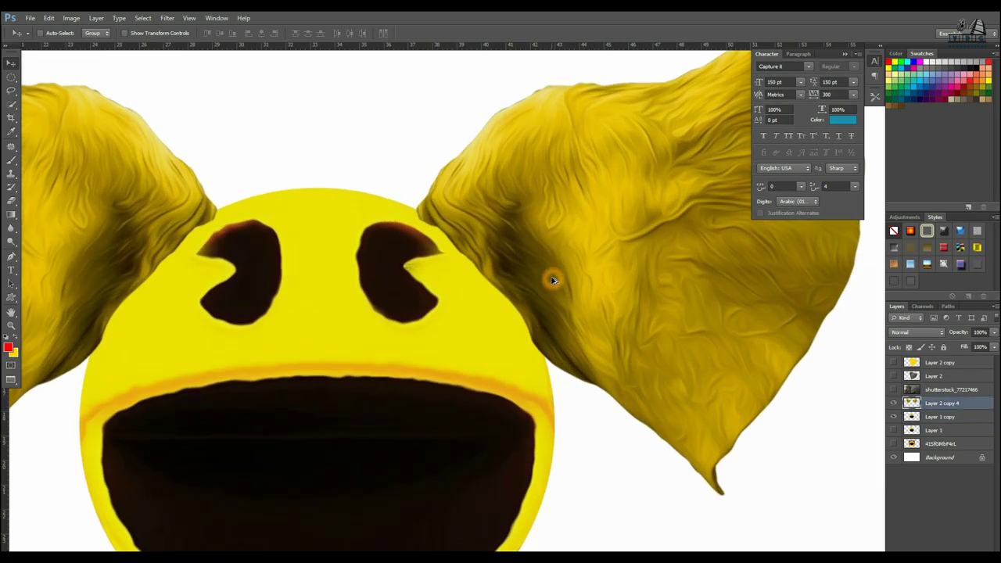
left_click(506, 344, "ctrl+shift")
key("ctrl+e")
Patch the upper and middle seam between the ball and the right ear with ear texture using the Patch tool
scroll(469, 255, "up", 4)
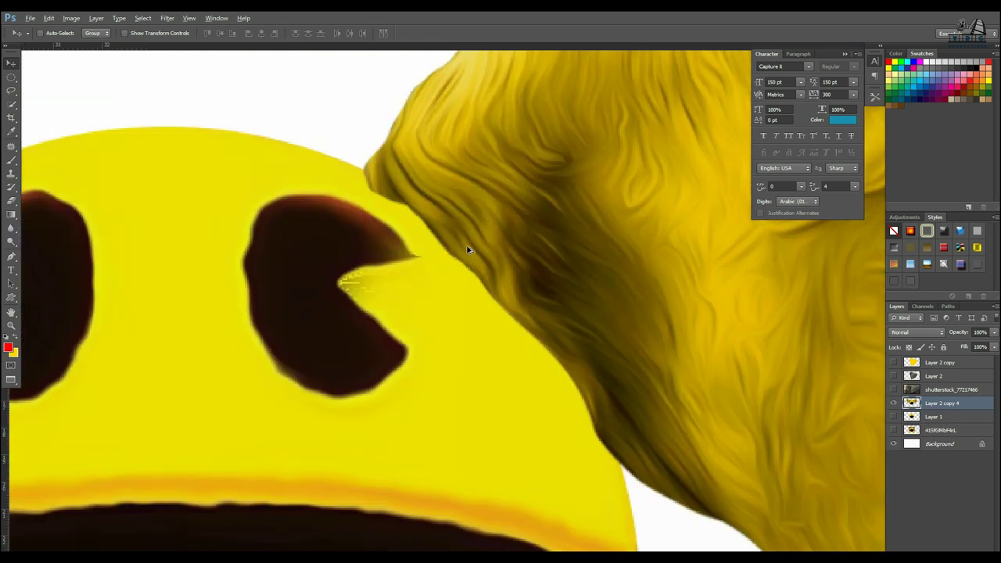
left_click(10, 148)
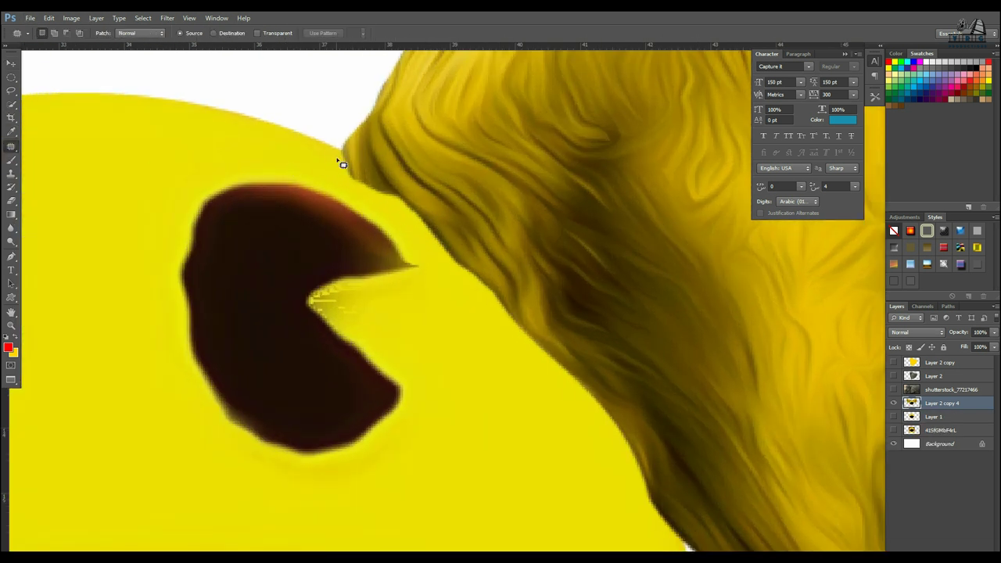
key("ctrl+d")
left_click_drag(380, 207, 382, 167)
mouse_move(392, 188)
left_mouse_down()
mouse_move(429, 242)
mouse_move(438, 409)
left_mouse_up()
left_click(451, 344)
mouse_move(393, 200)
left_mouse_down()
mouse_move(449, 194)
mouse_move(416, 174)
left_mouse_up()
mouse_move(427, 203)
left_mouse_down()
mouse_move(771, 273)
mouse_move(435, 199)
left_mouse_up()
left_click(489, 354)
mouse_move(422, 237)
left_mouse_down()
mouse_move(468, 219)
mouse_move(760, 294)
left_mouse_up()
left_click(629, 284)
left_click_drag(442, 319, 547, 350)
scroll(527, 297, "down", 1)
left_click_drag(527, 298, 751, 275)
key("ctrl+d")
left_click_drag(560, 359, 472, 255)
left_click_drag(452, 306, 462, 239)
left_click_drag(458, 274, 708, 251)
key("ctrl+d")
mouse_move(509, 321)
left_mouse_down()
mouse_move(508, 304)
mouse_move(476, 364)
mouse_move(494, 328)
mouse_move(709, 302)
left_mouse_up()
key("ctrl+d")
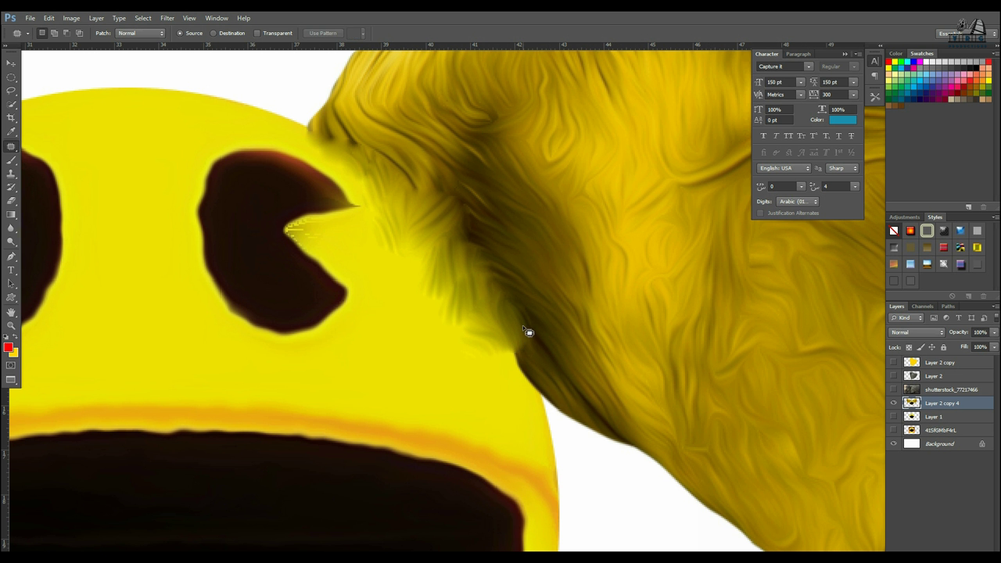
Patch the lower end of the right ear's seam and soften the patched texture along the ball side
left_click_drag(537, 405, 517, 323)
left_click_drag(503, 380, 681, 308)
key("ctrl+d")
left_click_drag(499, 403, 491, 345)
left_click_drag(475, 374, 427, 342)
key("ctrl+d")
mouse_move(444, 291)
left_mouse_down()
mouse_move(472, 313)
mouse_move(434, 375)
left_mouse_up()
key("ctrl+d")
left_click_drag(431, 286, 468, 341)
key("ctrl+d")
left_click_drag(410, 271, 413, 237)
left_click_drag(415, 252, 468, 329)
key("ctrl+d")
left_click_drag(406, 210, 596, 292)
Patch the lower and middle seam between the ball and the left ear with texture sampled from the ear
scroll(341, 296, "down", 2)
scroll(341, 295, "down", 3)
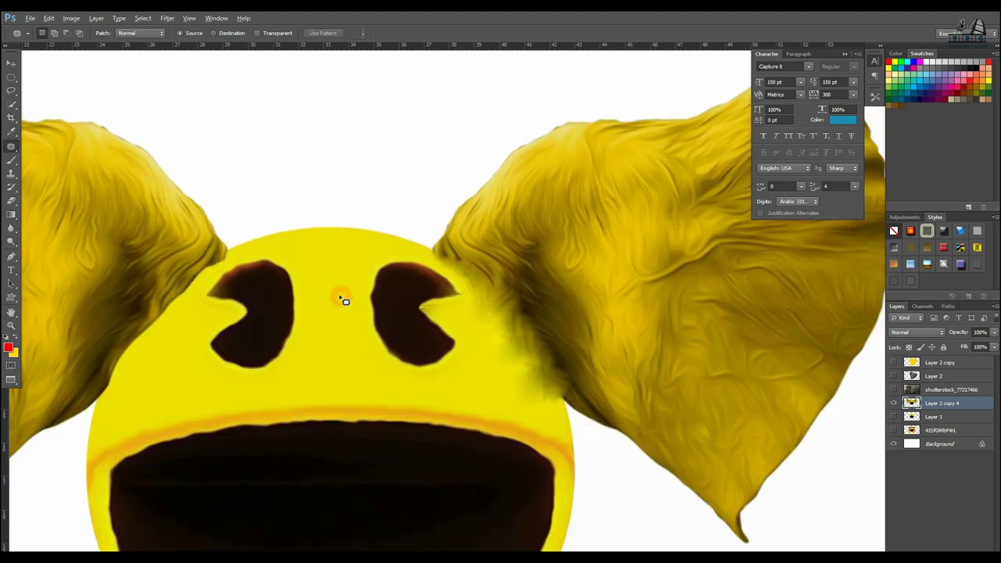
left_click_drag(168, 309, 423, 289)
scroll(425, 326, "up", 4)
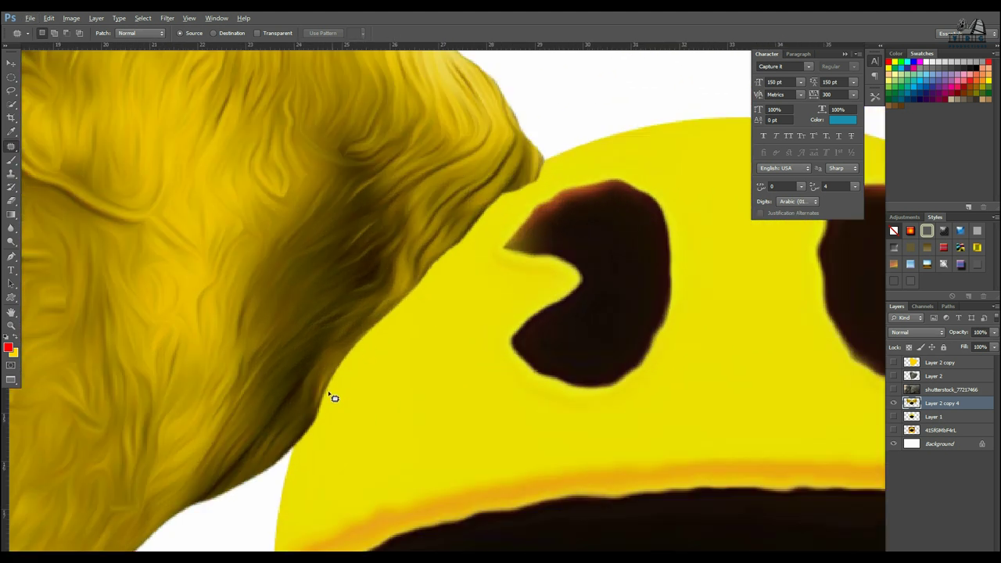
mouse_move(297, 415)
left_mouse_down()
mouse_move(320, 458)
mouse_move(329, 376)
left_mouse_up()
mouse_move(335, 413)
left_mouse_down()
mouse_move(235, 353)
mouse_move(191, 367)
left_mouse_up()
key("ctrl+d")
left_click_drag(342, 381, 195, 292)
key("ctrl+d")
mouse_move(368, 298)
left_mouse_down()
mouse_move(342, 336)
mouse_move(370, 300)
left_mouse_up()
left_click_drag(395, 333, 207, 200)
key("ctrl+d")
left_click_drag(406, 303, 334, 201)
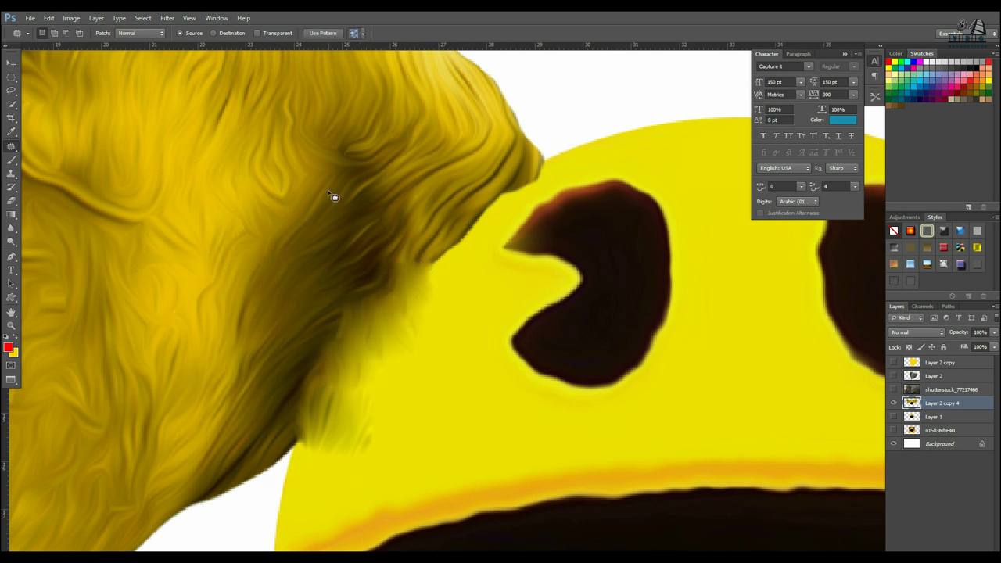
key("ctrl+d")
Continue patching the left ear's seam upward to the ear's top corner with sampled ear texture
scroll(426, 260, "up", 2)
left_click_drag(481, 256, 417, 239)
left_click_drag(456, 282, 166, 210)
key("ctrl+d")
left_click_drag(430, 196, 430, 291)
left_click_drag(513, 311, 457, 276)
mouse_move(485, 300)
left_mouse_down()
mouse_move(194, 219)
mouse_move(183, 283)
left_mouse_up()
key("ctrl+d")
mouse_move(508, 294)
left_mouse_down()
mouse_move(539, 273)
mouse_move(156, 205)
left_mouse_up()
key("ctrl+d")
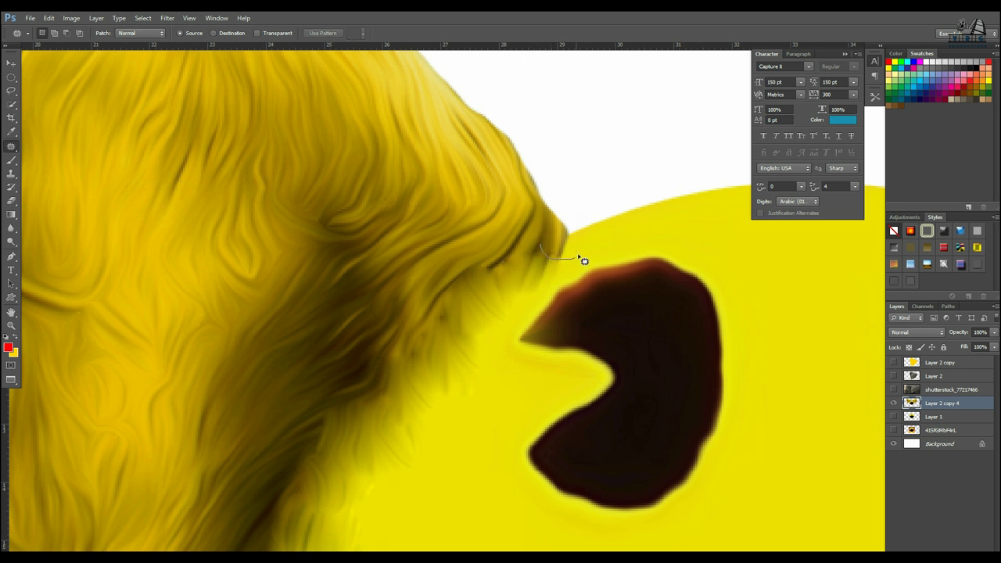
left_click_drag(529, 236, 535, 235)
left_click_drag(540, 244, 237, 203)
key("ctrl+d")
Soften the left ear's lower seam by patching stray texture on the ball side with plain yellow areas
left_click_drag(474, 404, 471, 282)
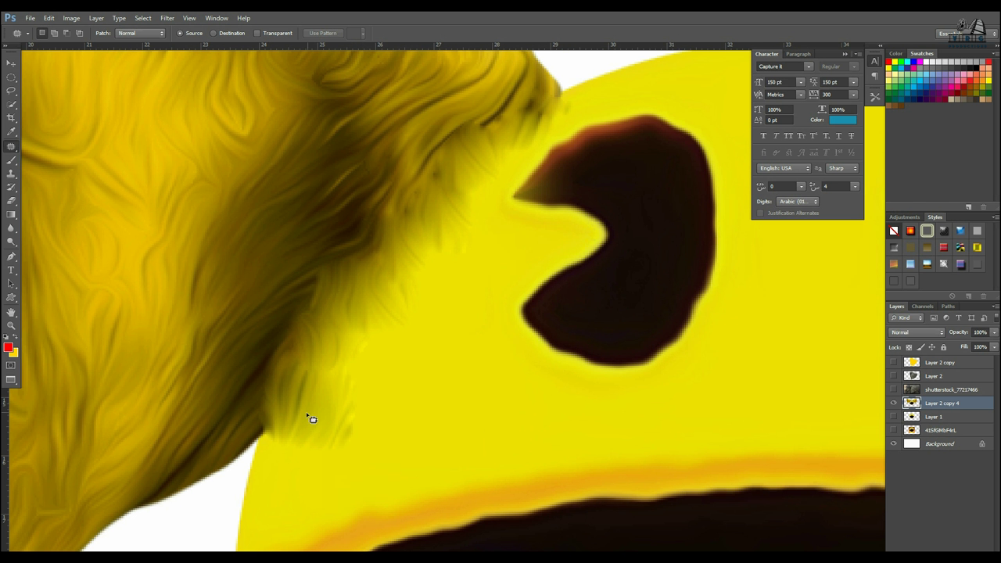
mouse_move(319, 472)
left_mouse_down()
mouse_move(300, 409)
mouse_move(143, 316)
left_mouse_up()
left_click_drag(344, 438, 476, 411)
left_click_drag(338, 460, 333, 389)
left_click_drag(344, 423, 459, 439)
key("ctrl+d")
left_click_drag(291, 394, 425, 384)
key("ctrl+d")
left_click_drag(411, 335, 377, 298)
mouse_move(370, 317)
left_mouse_down()
mouse_move(335, 375)
mouse_move(434, 360)
left_mouse_up()
key("ctrl+d")
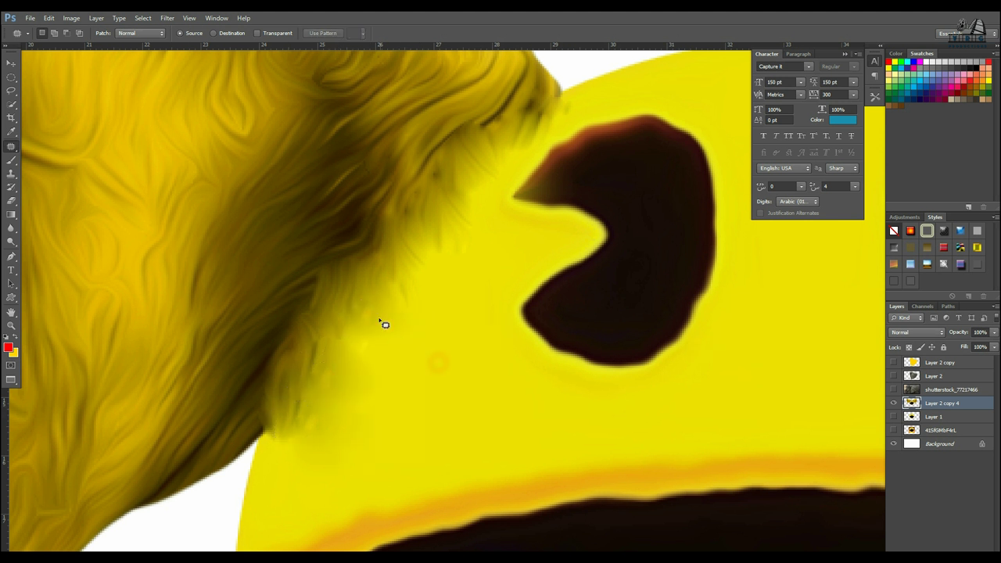
left_click_drag(369, 363, 401, 348)
left_click_drag(383, 333, 463, 375)
key("ctrl+d")
scroll(482, 358, "down", 5)
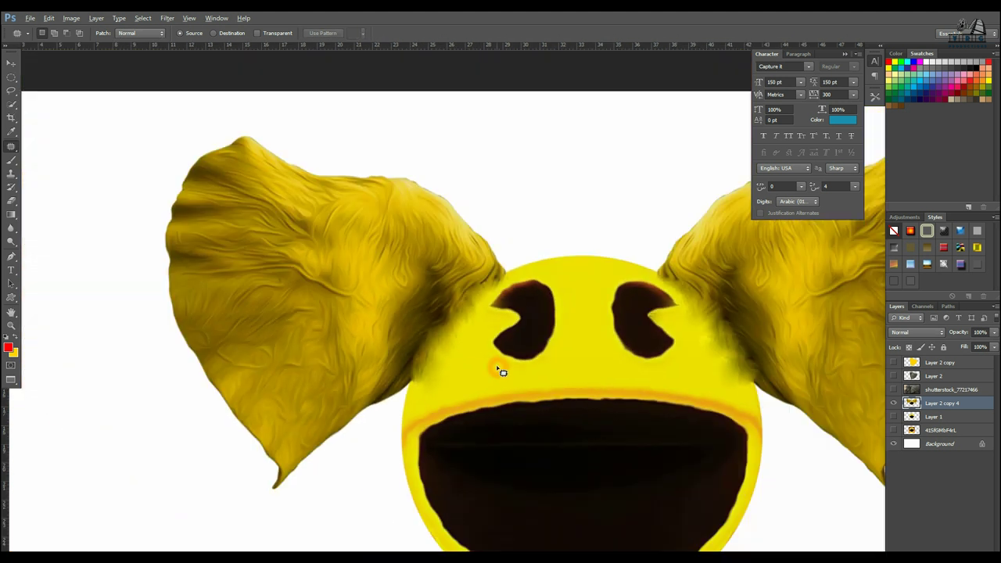
scroll(521, 369, "down", 3)
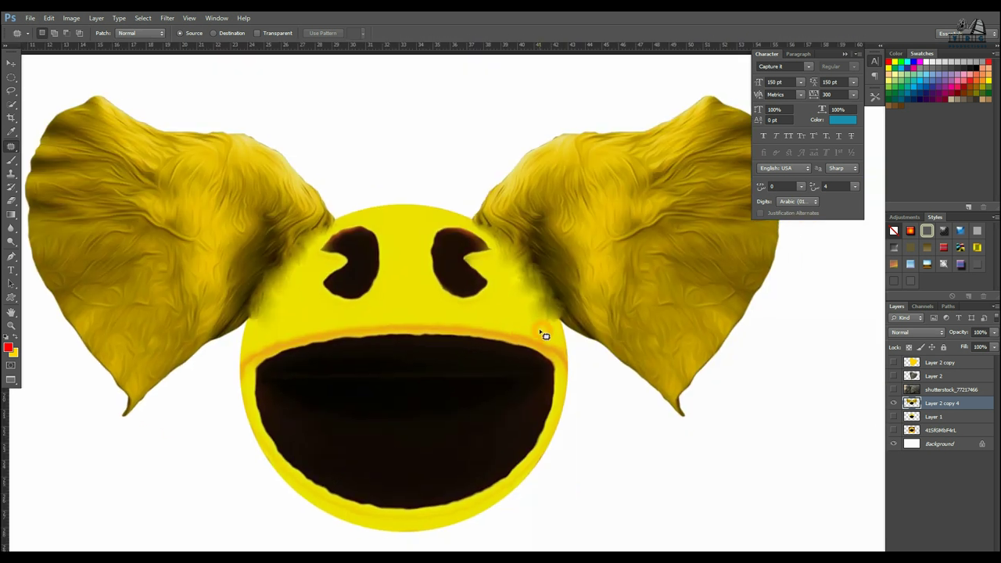
Duplicate the merged layer, load the copy's outline as a selection, and fill it with the yellow background color
key("v")
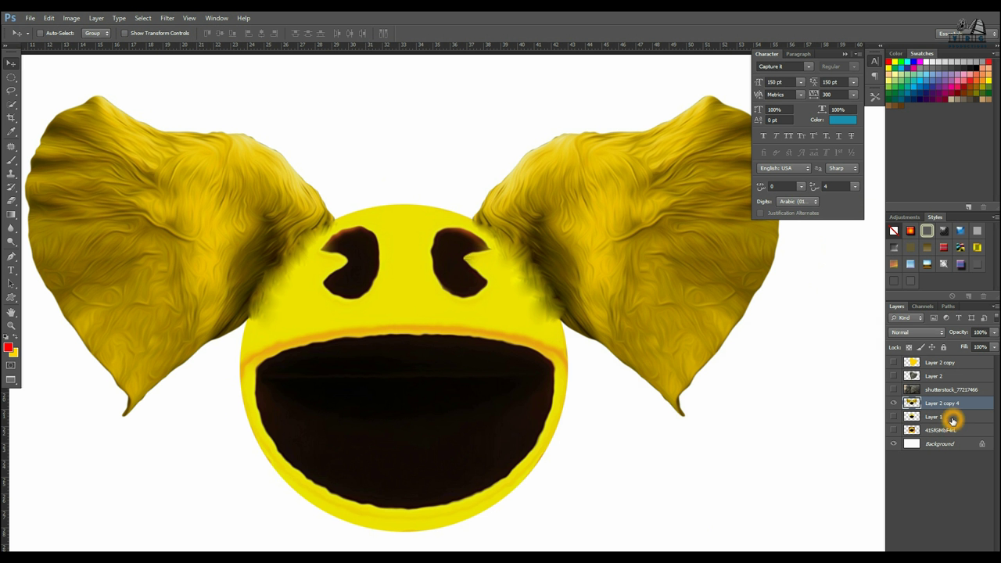
key("ctrl+j")
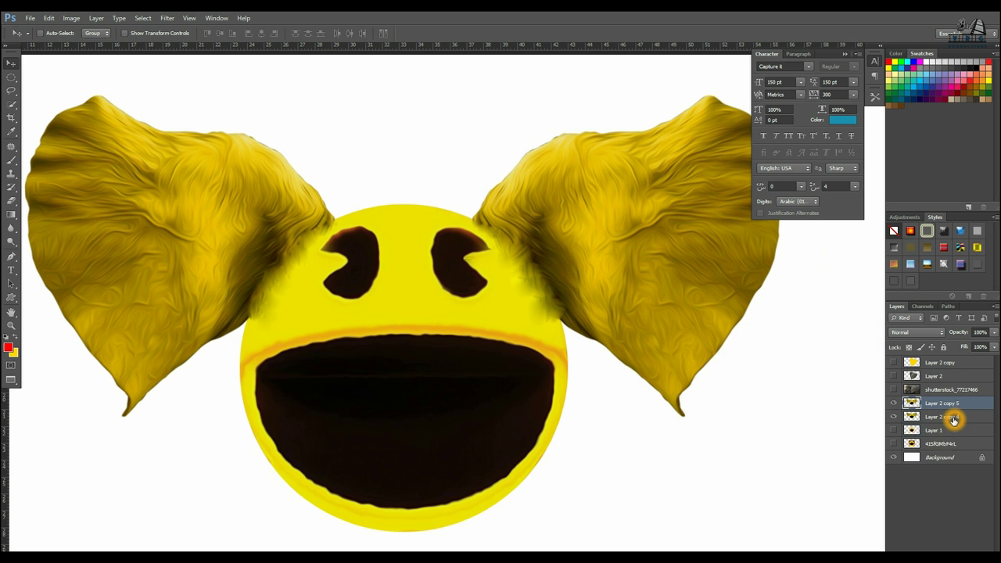
left_click(910, 404, "ctrl")
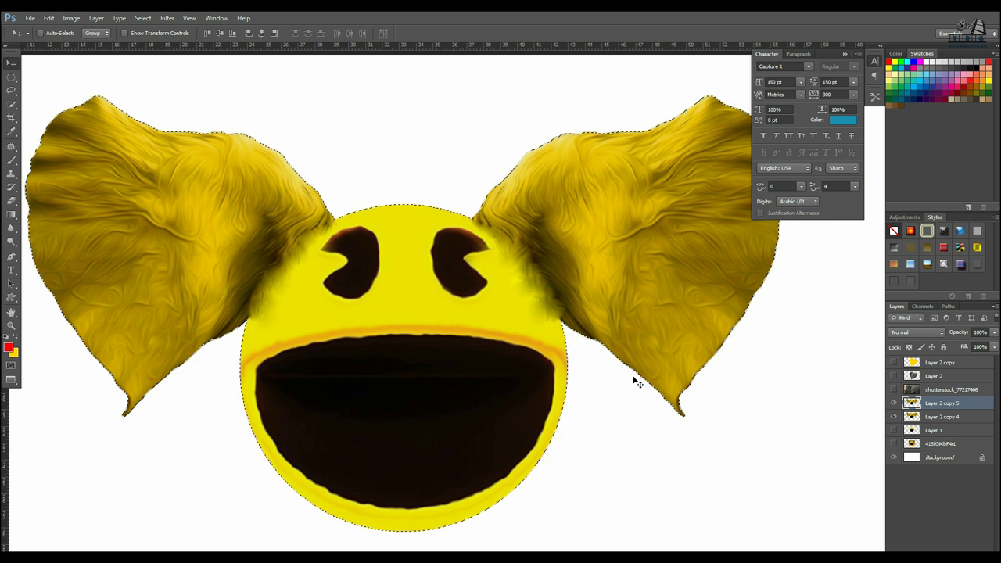
key("ctrl+BackSpace")
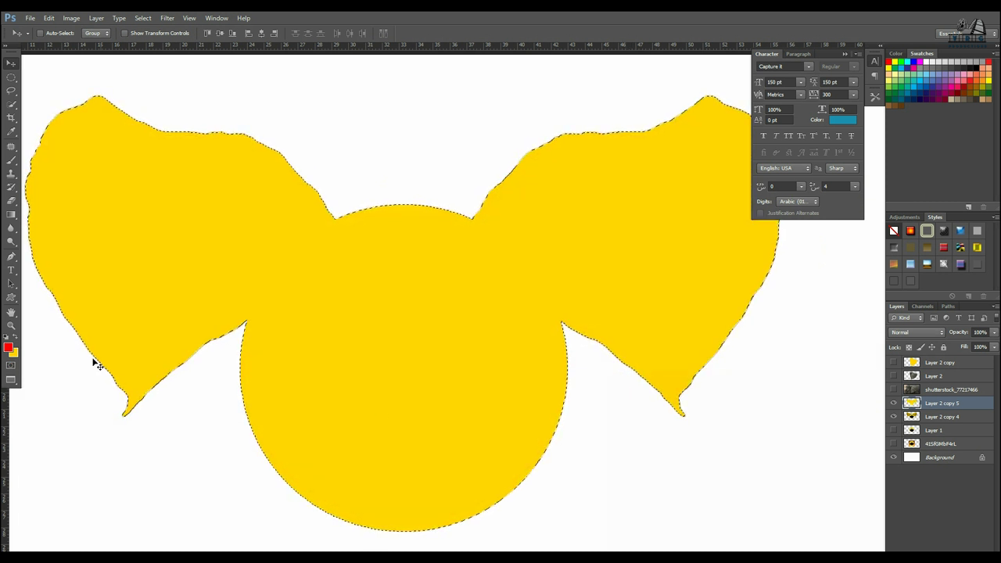
Change the background color to orange, refill the selected silhouette with it, and deselect
left_click(13, 353)
left_click_drag(810, 332, 810, 337)
left_click(913, 213)
key("ctrl+BackSpace")
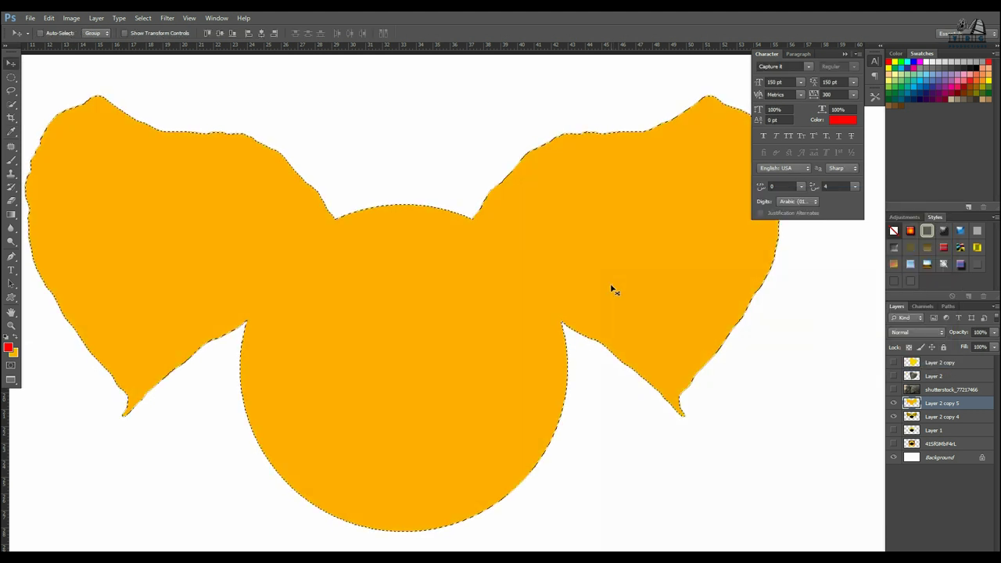
key("ctrl+d")
Try the Darken blend mode on the orange silhouette layer, and set it to Multiply
left_click(916, 333)
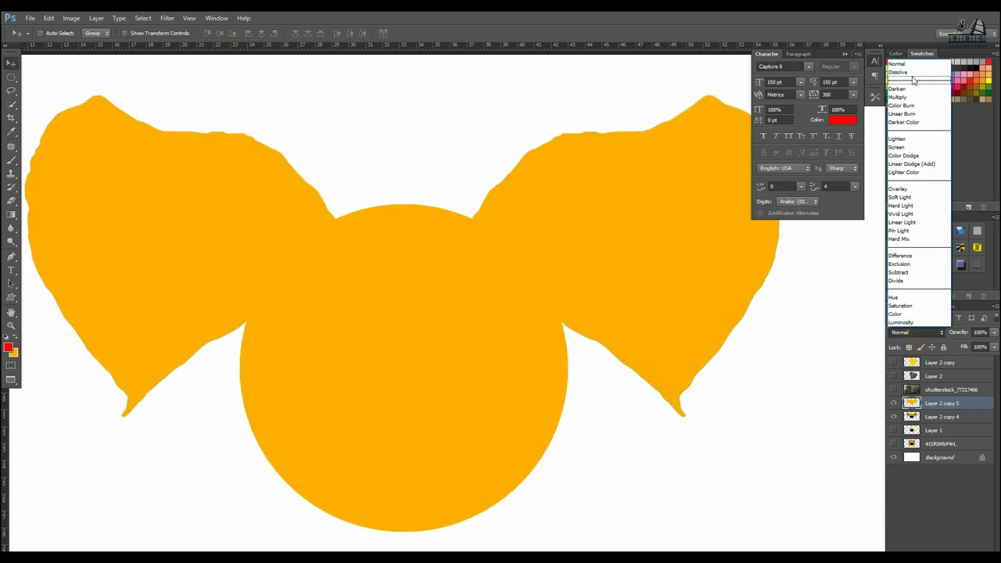
left_click(912, 74)
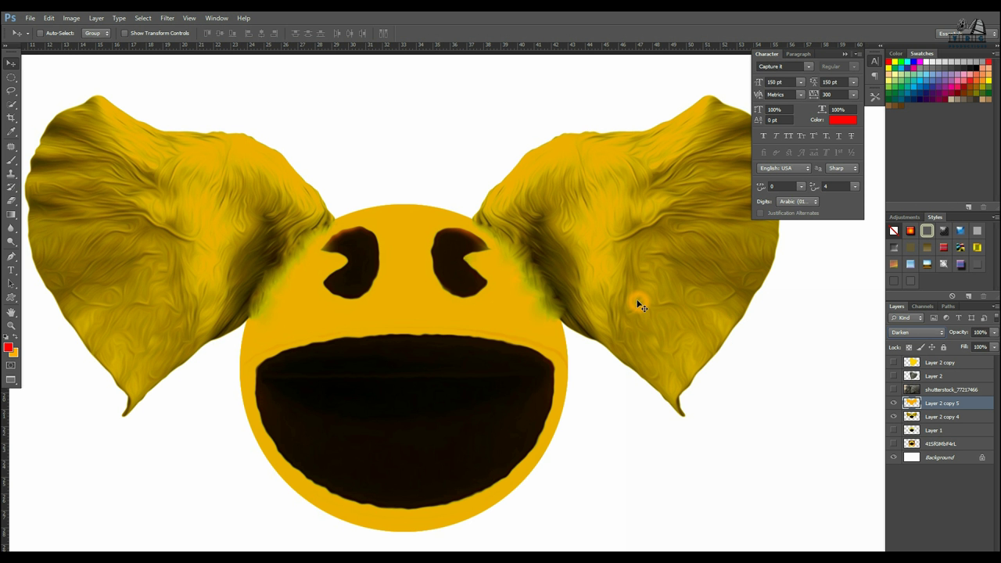
key("shift+plus")
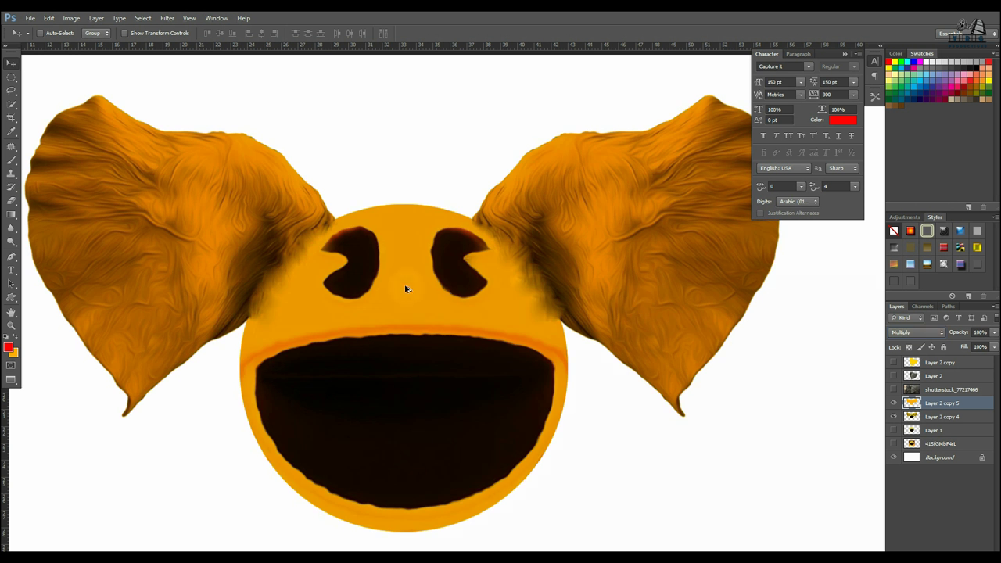
Erase the orange Multiply overlay from both elephant ears, keeping the tint on the Pac-Man ball
key("e")
mouse_move(180, 219)
left_mouse_down()
mouse_move(134, 146)
mouse_move(145, 134)
mouse_move(610, 118)
mouse_move(788, 329)
left_mouse_up()
mouse_move(777, 391)
left_mouse_down()
mouse_move(737, 239)
mouse_move(765, 190)
mouse_move(405, 94)
mouse_move(94, 125)
mouse_move(61, 333)
mouse_move(197, 551)
mouse_move(691, 519)
mouse_move(739, 531)
left_mouse_up()
key("v")
scroll(450, 273, "down", 5)
mouse_move(492, 276)
left_mouse_down()
mouse_move(508, 290)
mouse_move(485, 327)
mouse_move(538, 261)
mouse_move(521, 274)
left_mouse_up()
scroll(489, 318, "up", 3)
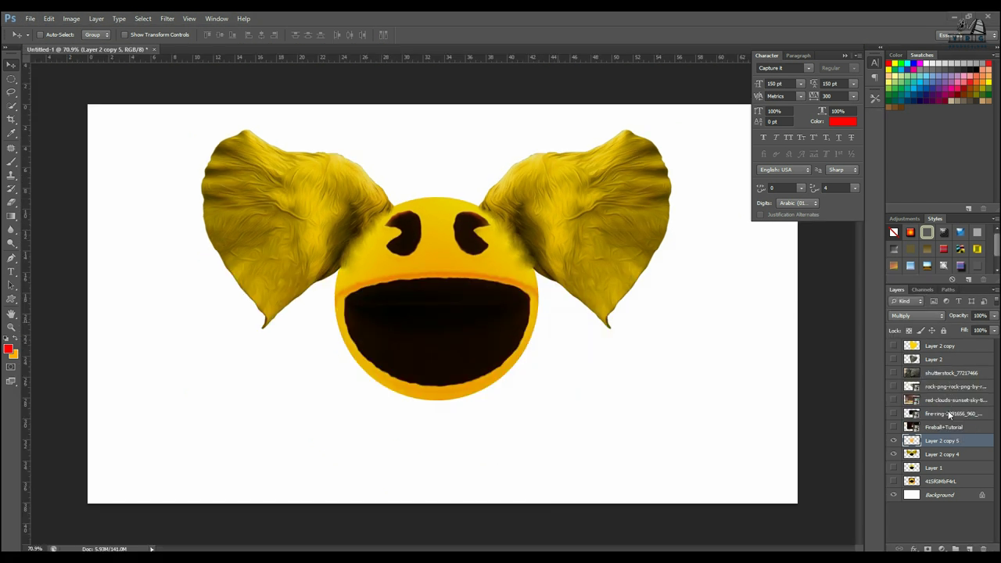
Show and select the rock layer, and shift the rock slightly down and left
left_click(894, 387)
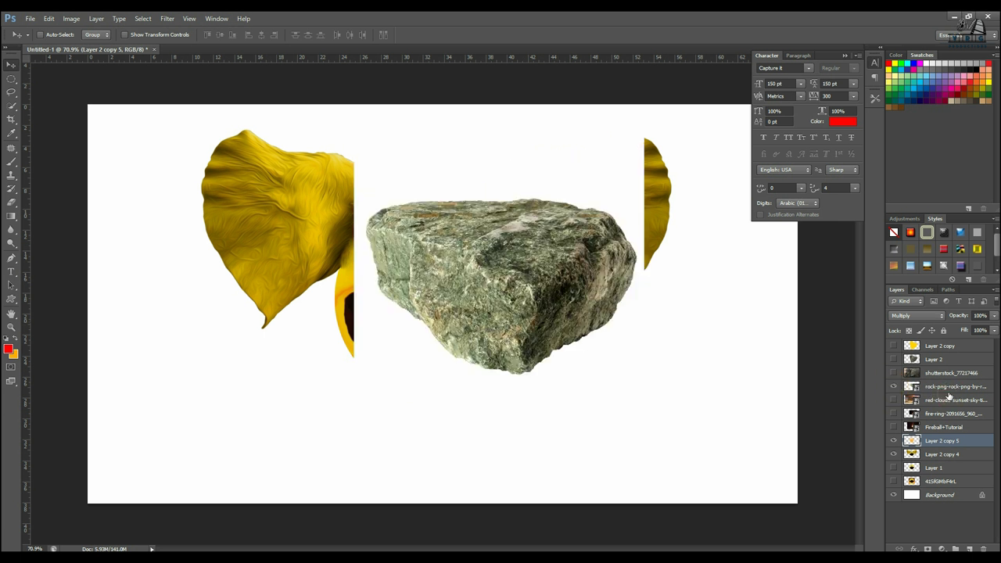
left_click(949, 388)
left_click_drag(547, 311, 513, 333)
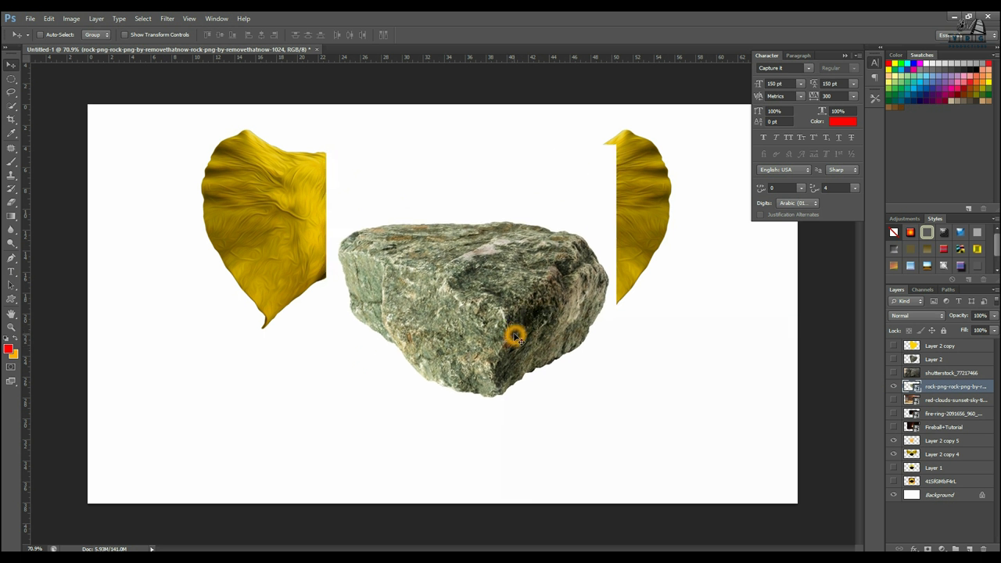
Select the whole rock with Quick Selection, correcting the selection along its lower edge
left_click(13, 106)
mouse_move(400, 252)
left_mouse_down()
mouse_move(388, 278)
mouse_move(442, 332)
left_mouse_up()
mouse_move(466, 368)
left_mouse_down()
mouse_move(488, 384)
mouse_move(548, 356)
left_mouse_up()
left_click_drag(565, 309, 539, 262)
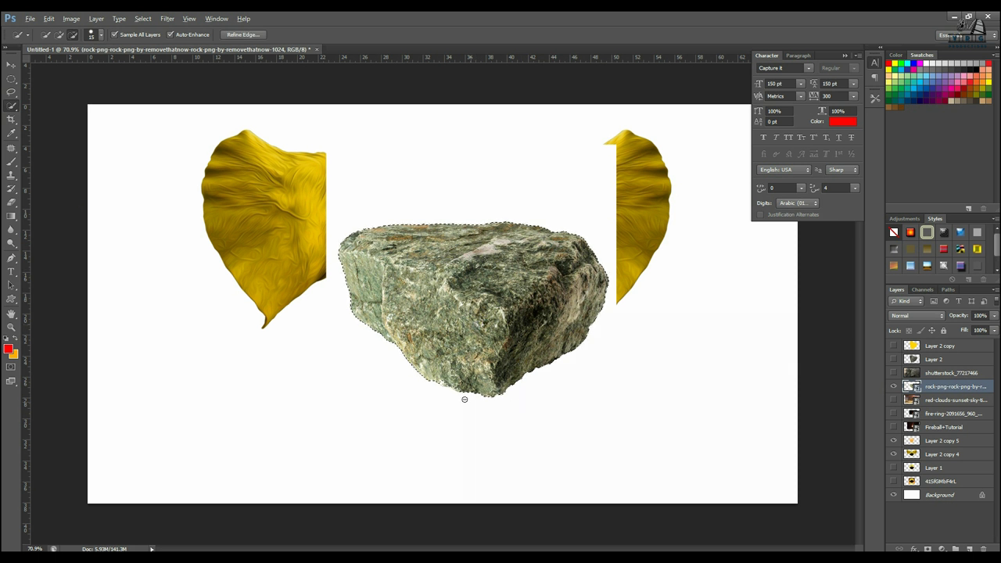
scroll(487, 406, "up", 5)
left_click_drag(450, 391, 525, 397)
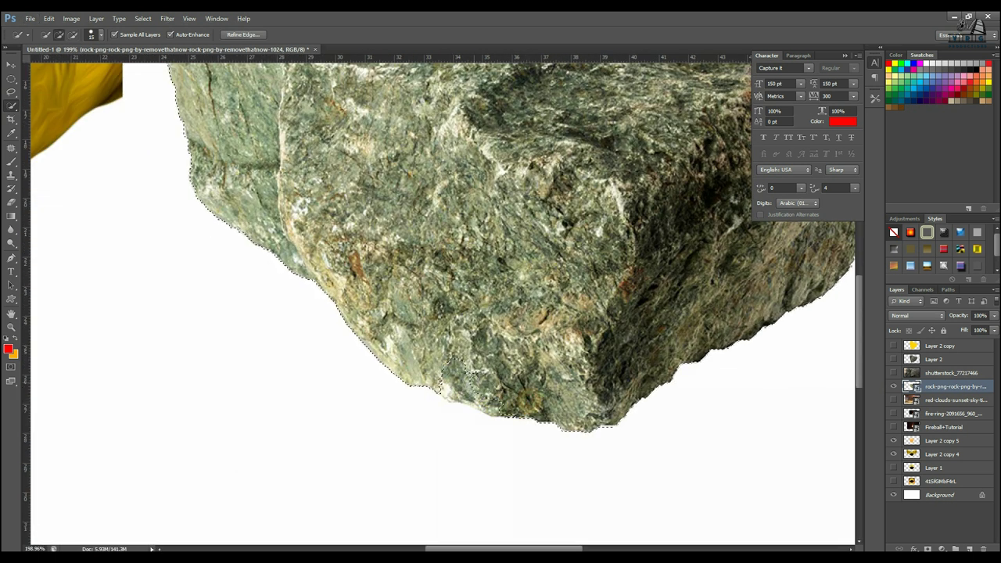
left_click(465, 391)
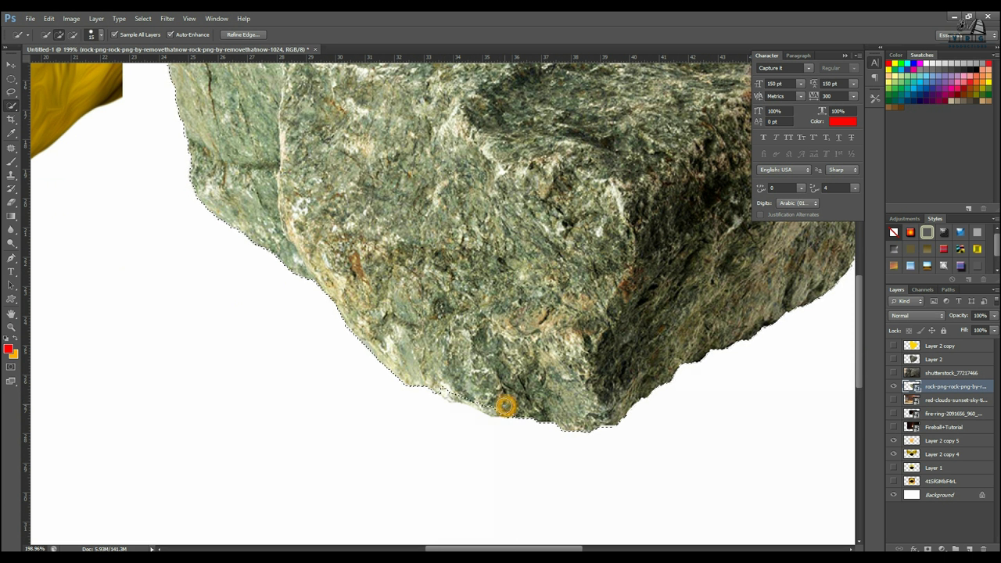
left_click(496, 408)
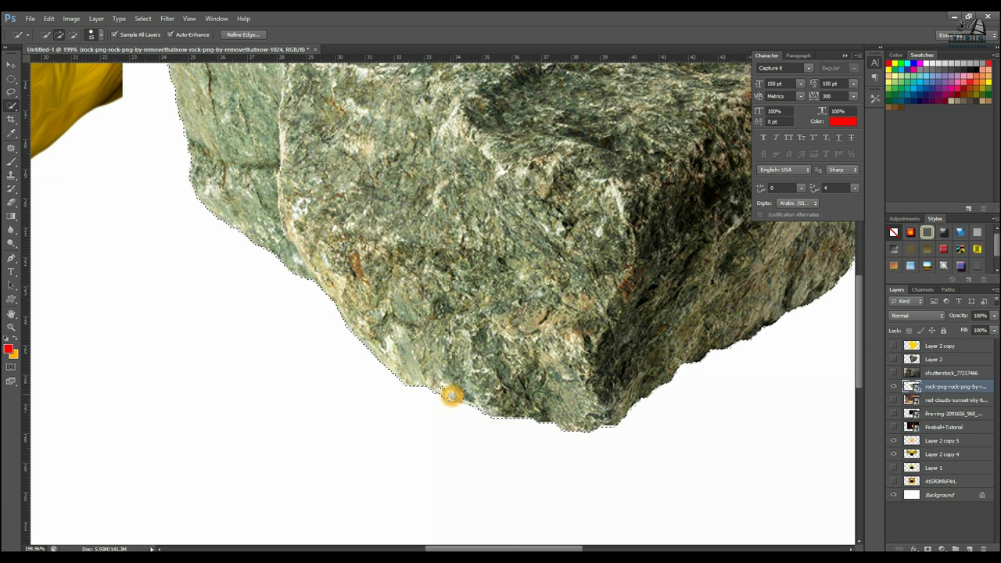
key("alt")
scroll(486, 300, "down", 5)
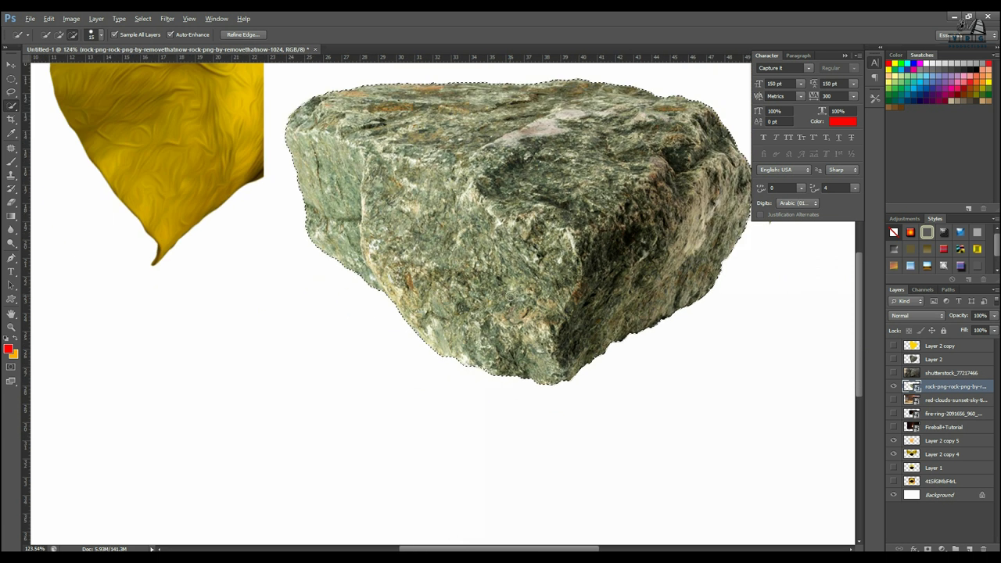
Smooth the rock selection with Refine Edge, and isolate the rock on a new layer with the original rock layer hidden
left_click(245, 35)
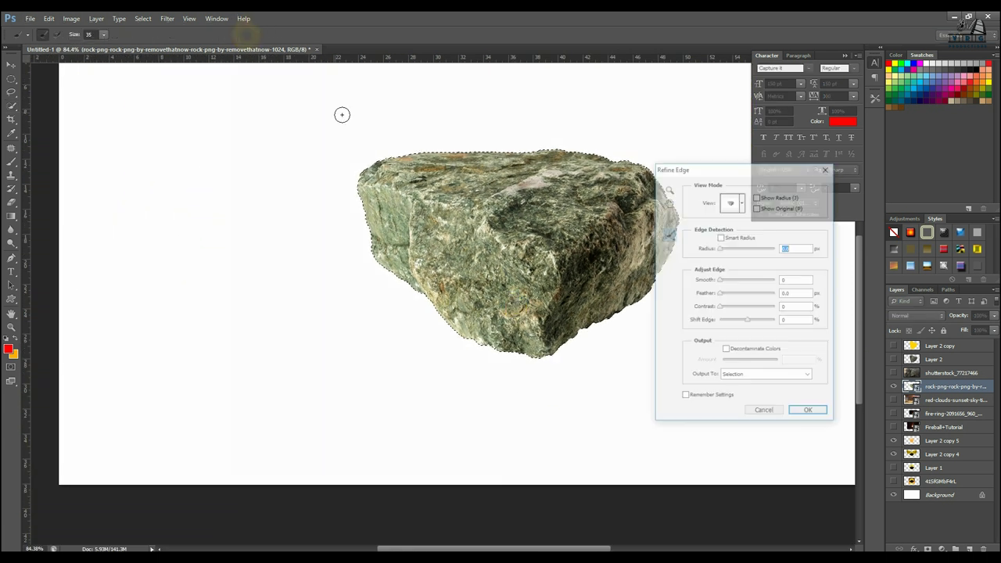
left_click(720, 279)
mouse_move(721, 280)
left_mouse_down()
mouse_move(733, 280)
mouse_move(723, 293)
mouse_move(732, 293)
left_mouse_up()
left_click(810, 413)
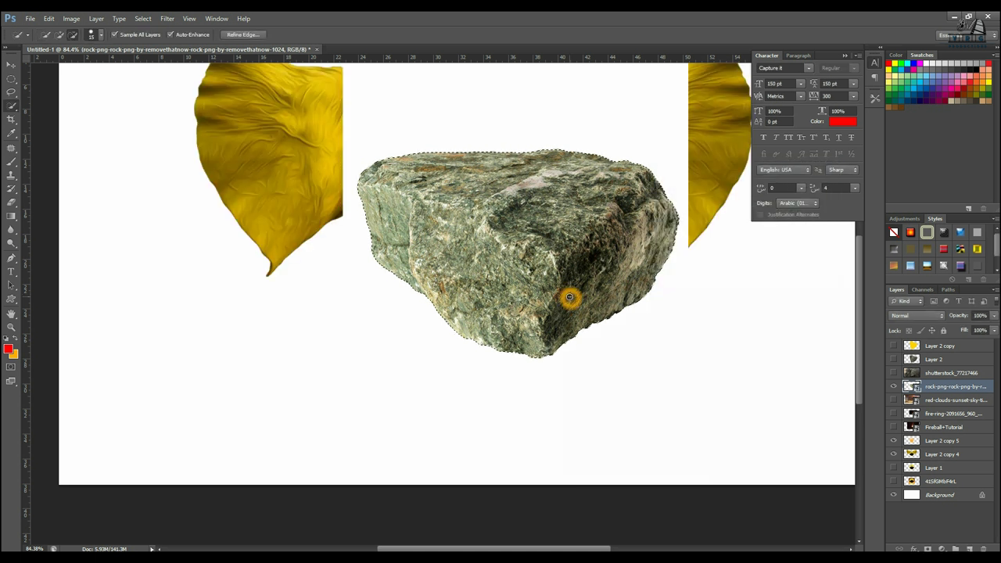
key("v")
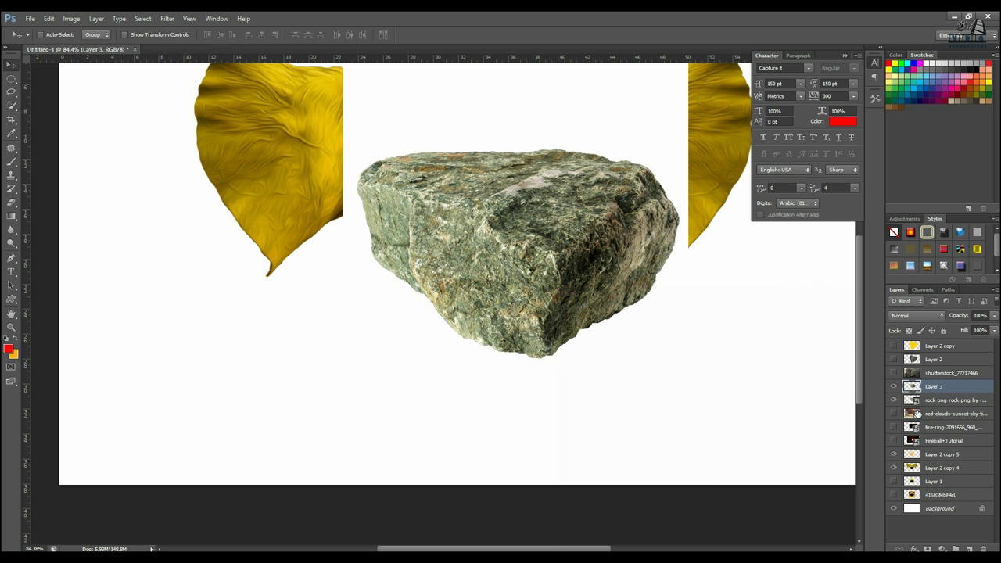
left_click(894, 401)
Send the cut-out rock behind the Pac-Man layers and lower it so the ball rests on top of it
left_click_drag(505, 233, 493, 250)
left_click_drag(557, 263, 514, 391)
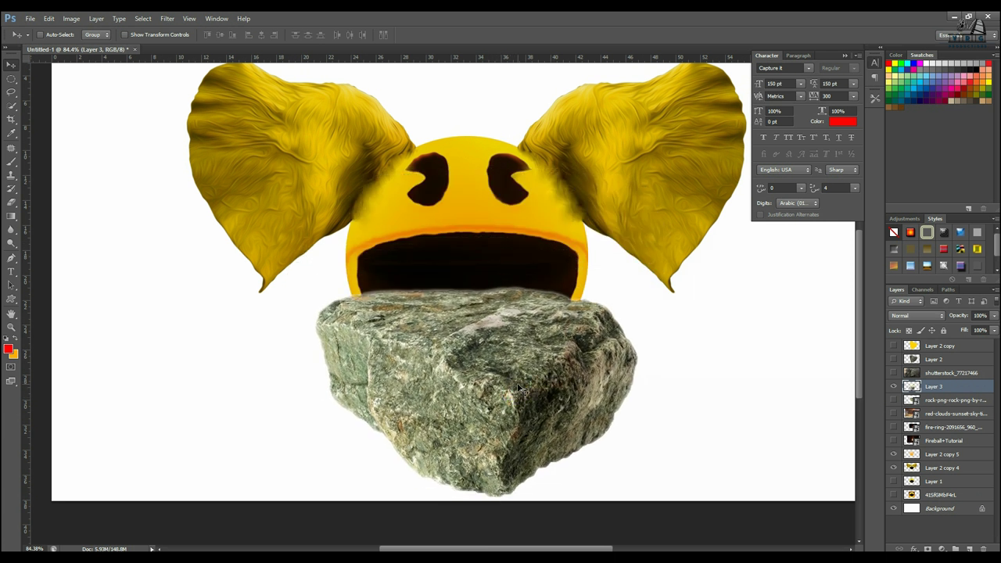
key("ctrl+bracketleft")
key("ctrl+bracketleft")
key("ctrl+bracketleft")
key("ctrl+bracketleft")
key("ctrl+bracketleft")
key("ctrl+bracketleft")
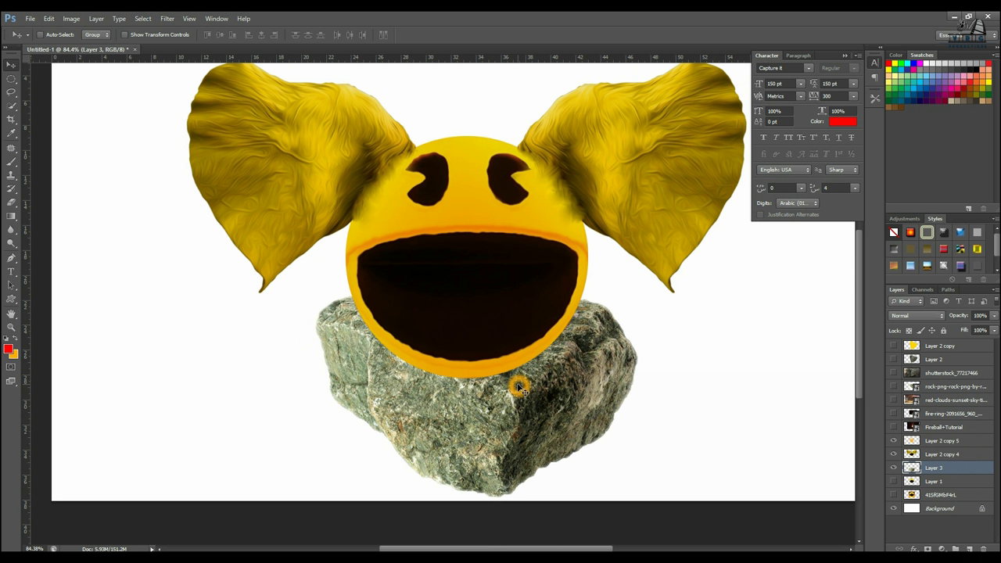
left_click_drag(513, 423, 494, 468)
left_click_drag(510, 343, 500, 382)
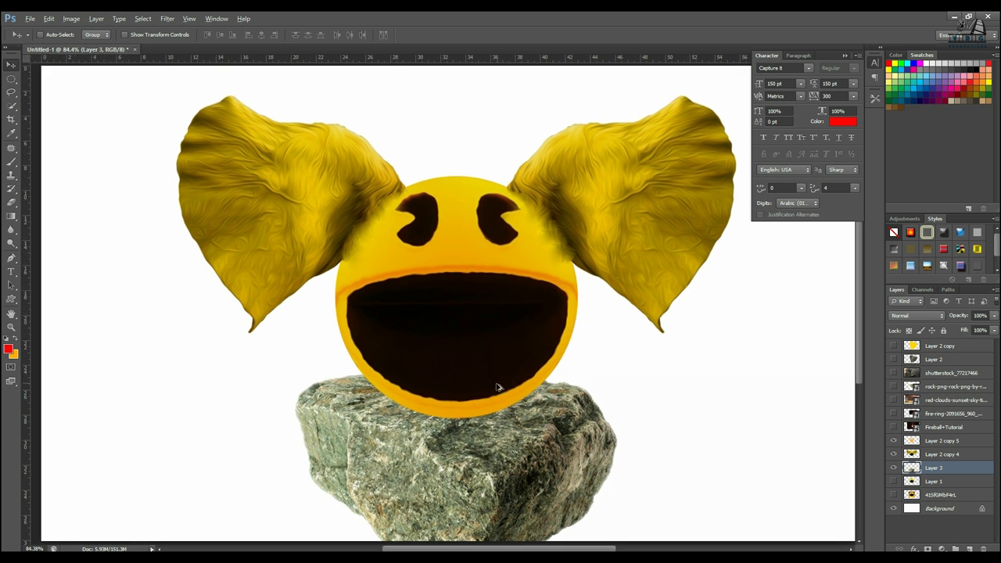
scroll(500, 384, "down", 2)
left_click(594, 409)
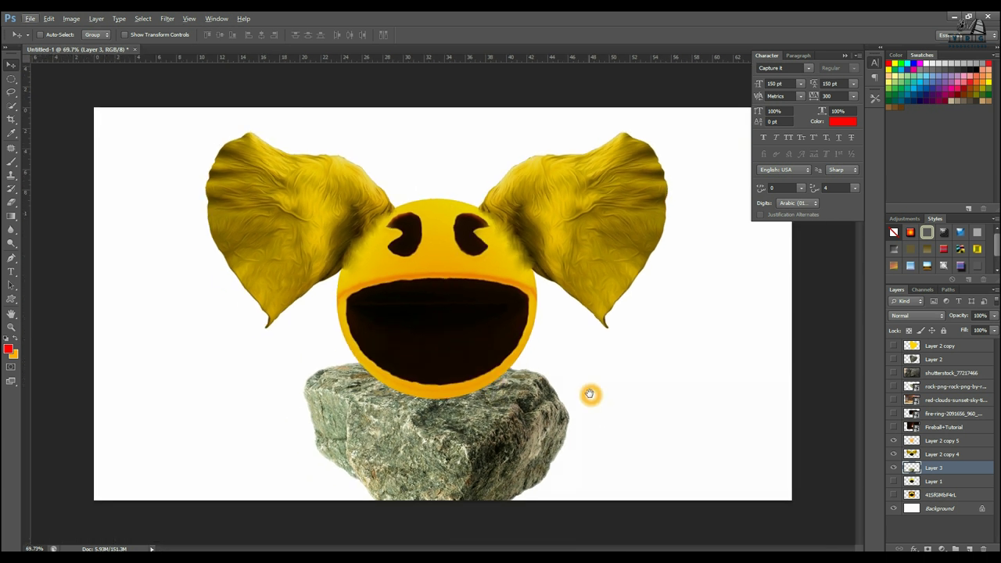
Show the red-clouds sunset sky layer, move it to cover the canvas, and send it behind the rock and Pac-Man as the backdrop
left_click(894, 400)
left_click(963, 399)
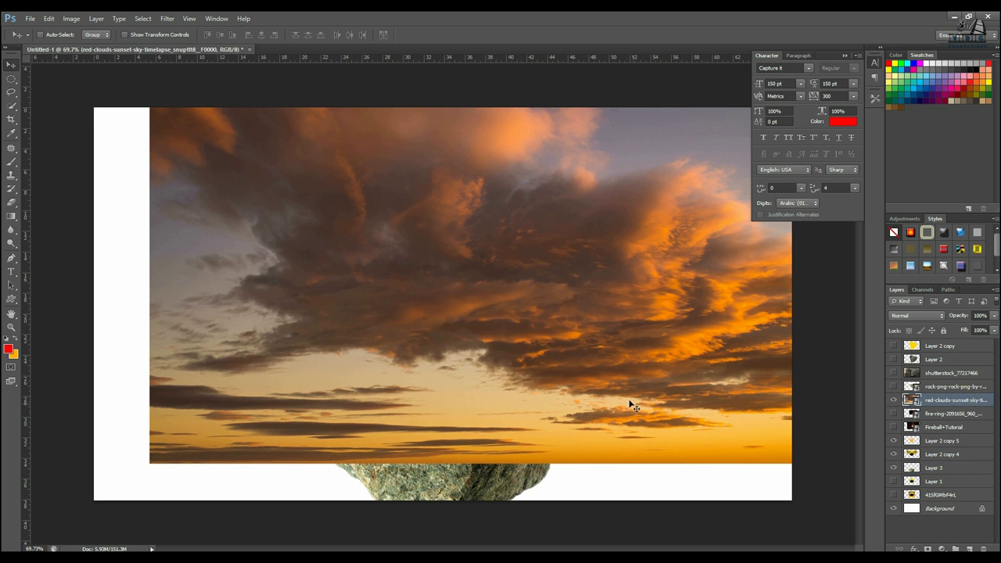
left_click_drag(626, 395, 586, 435)
key("ctrl+bracketleft")
key("ctrl+bracketleft")
key("ctrl+bracketleft")
key("ctrl+bracketleft")
key("ctrl+bracketleft")
key("ctrl+bracketleft")
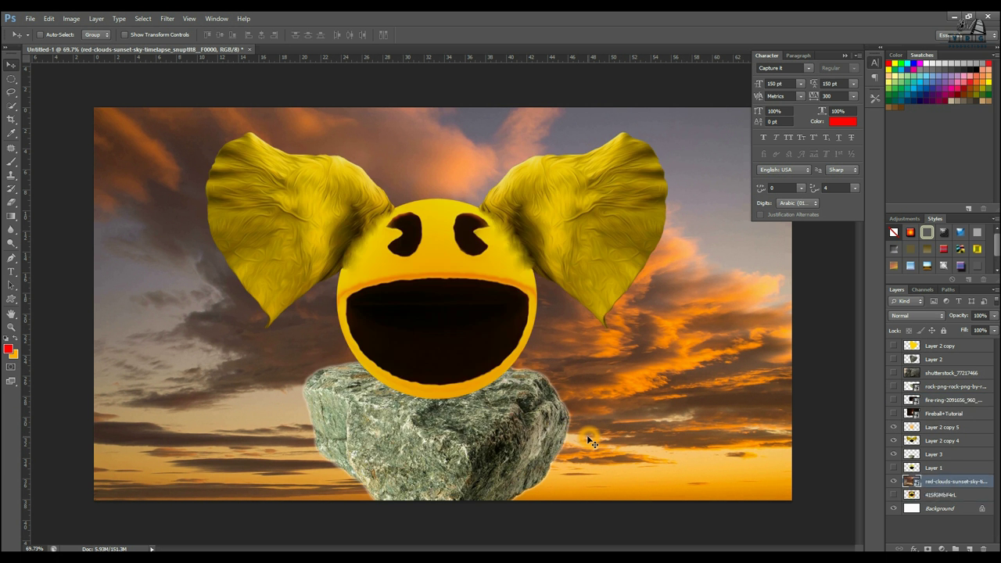
key("ctrl+bracketright")
key("ctrl+bracketright")
key("ctrl+bracketleft")
key("ctrl+bracketleft")
Show the Fireball+Tutorial layer and move its fireball over the Pac-Man figure at the canvas center
left_click(924, 419)
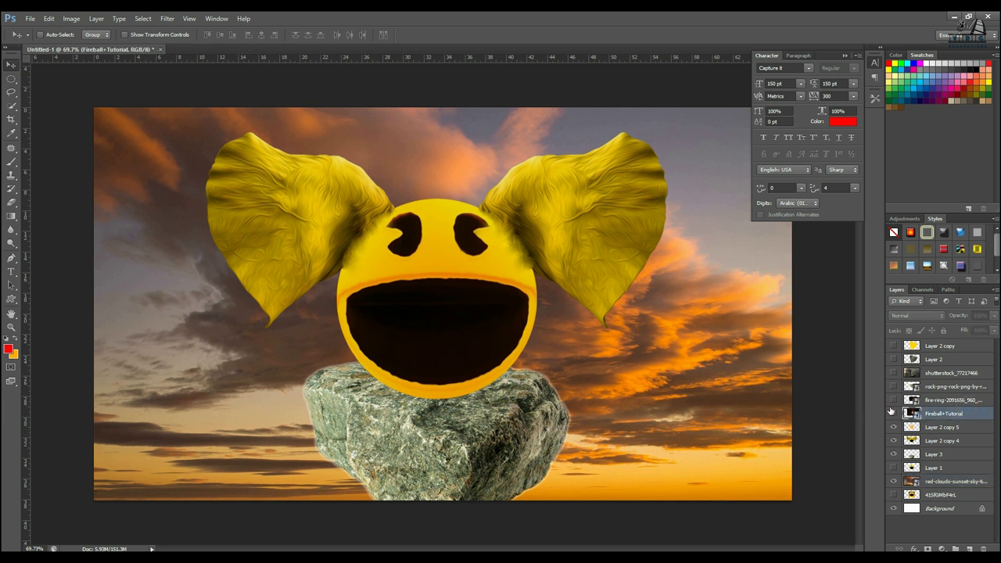
left_click(893, 414)
left_click_drag(552, 320, 479, 374)
scroll(479, 369, "down", 2)
scroll(479, 367, "up", 2)
key("f")
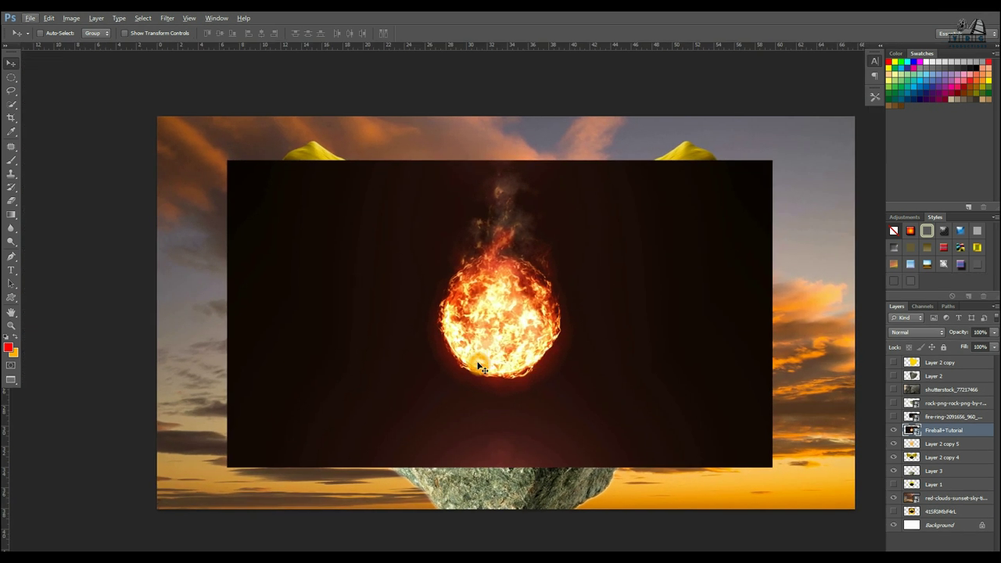
left_click_drag(608, 363, 520, 371)
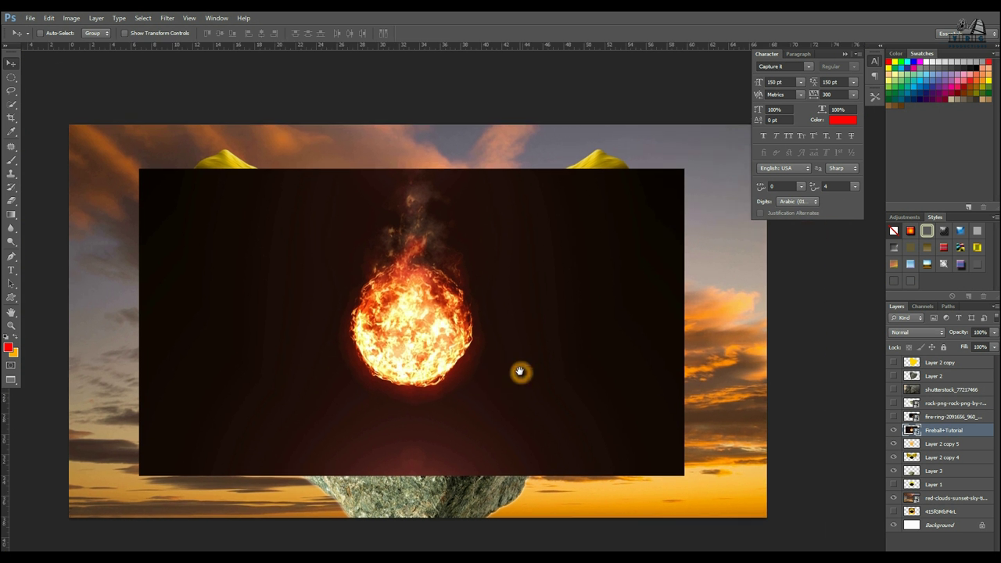
scroll(516, 363, "down", 1)
Scale the fireball proportionally from its center to about 248.5%, and apply the transform
key("ctrl+t")
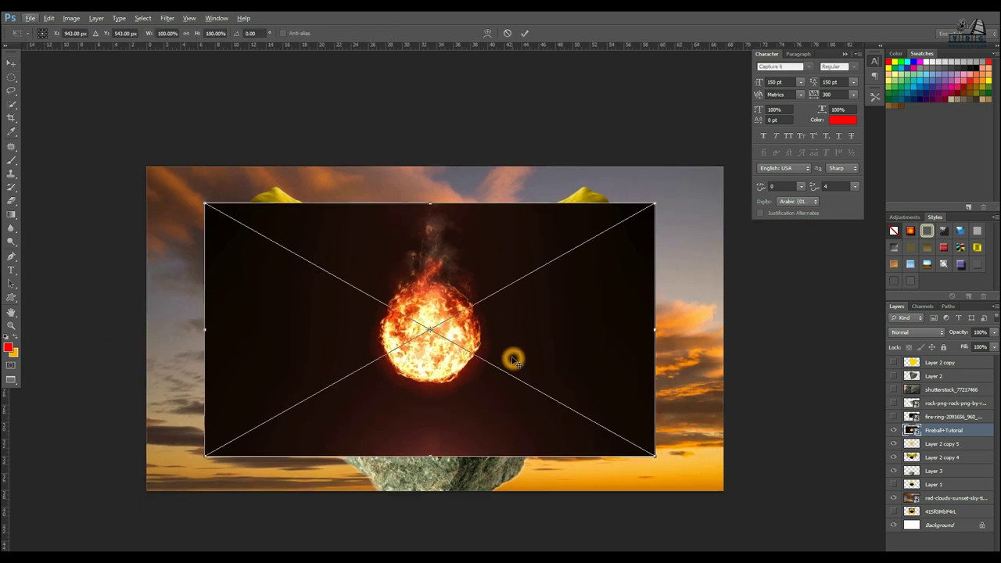
left_click(654, 454)
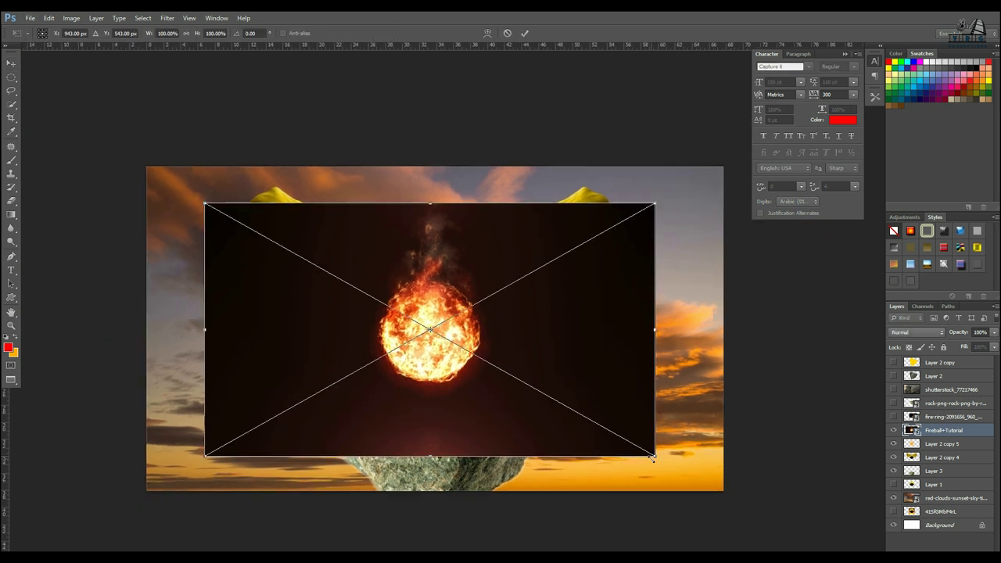
left_click_drag(654, 455, 832, 537)
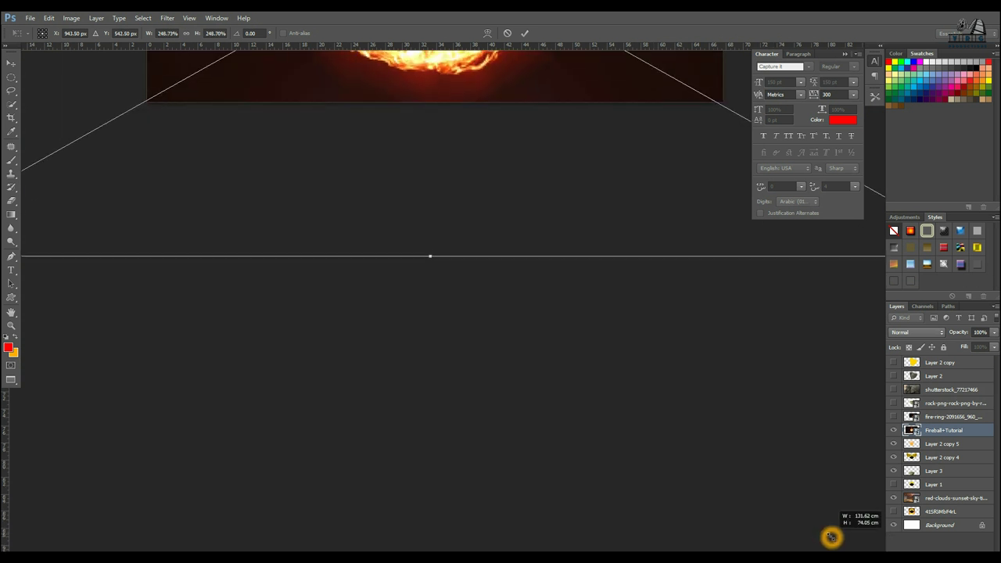
left_click_drag(523, 171, 615, 512)
left_click_drag(489, 135, 383, 199)
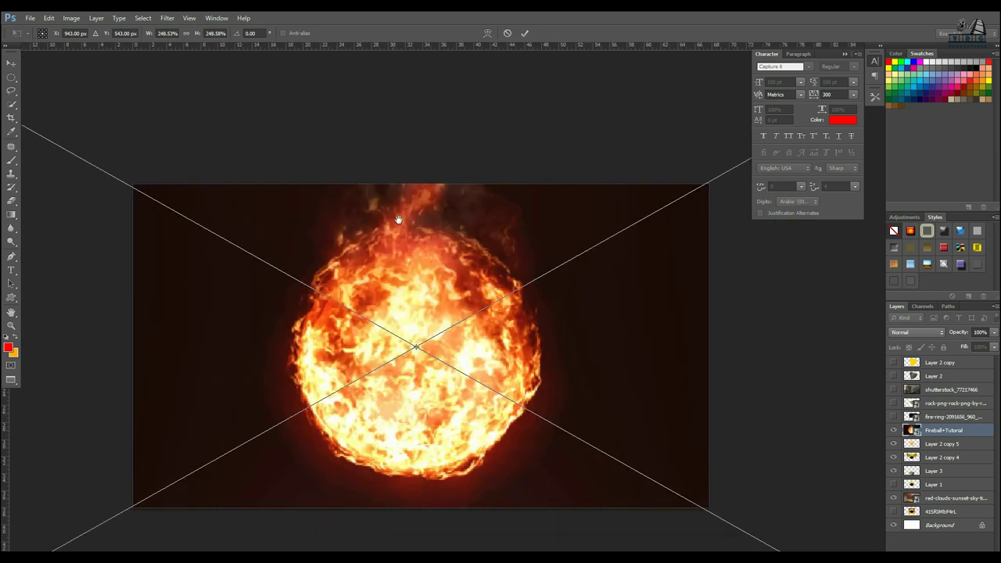
double_click(486, 321)
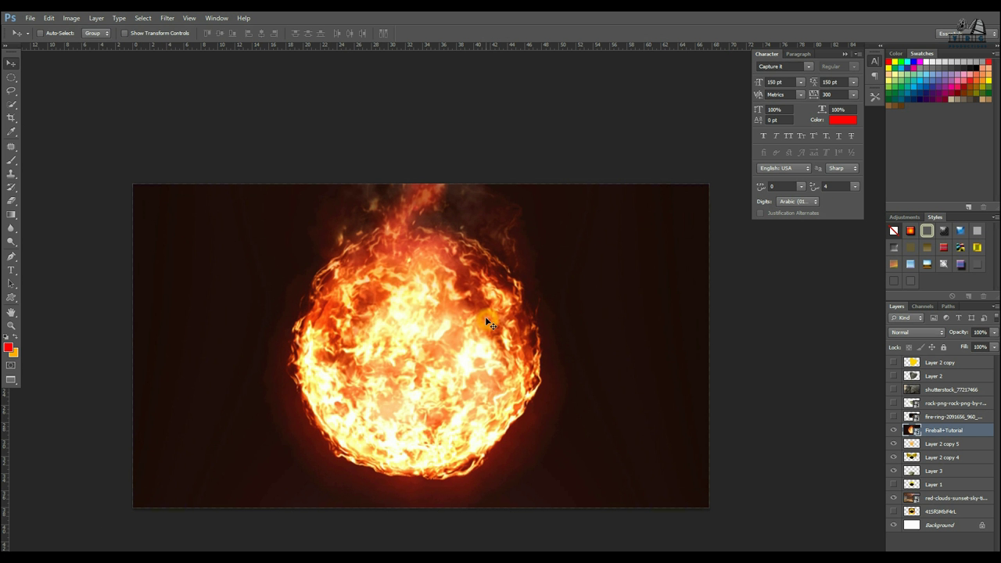
left_click_drag(491, 322, 492, 327)
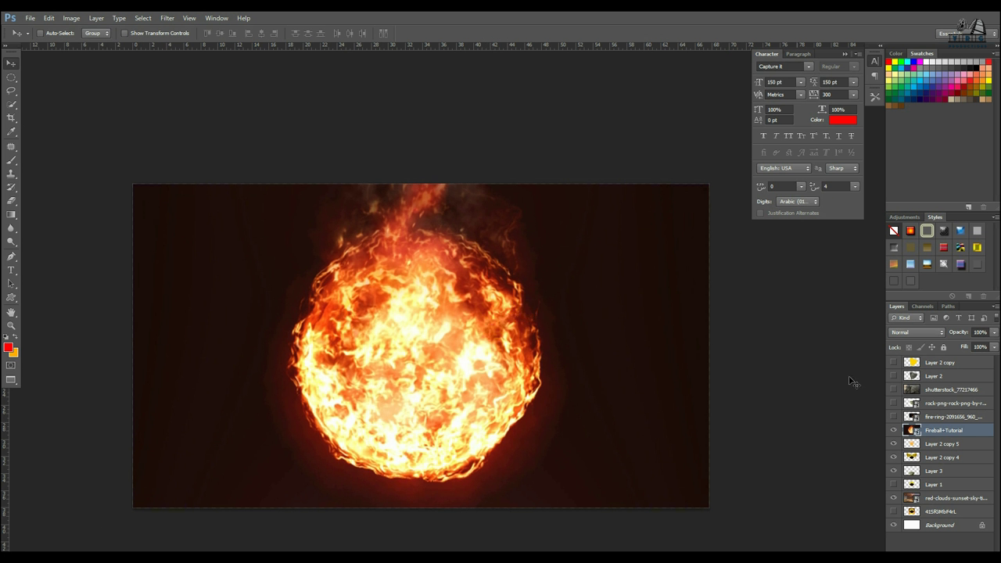
Try the Dissolve, Multiply, Darker Color and Screen blend modes on the fireball layer, and set it to Lighten
left_click(913, 338)
left_click(907, 73)
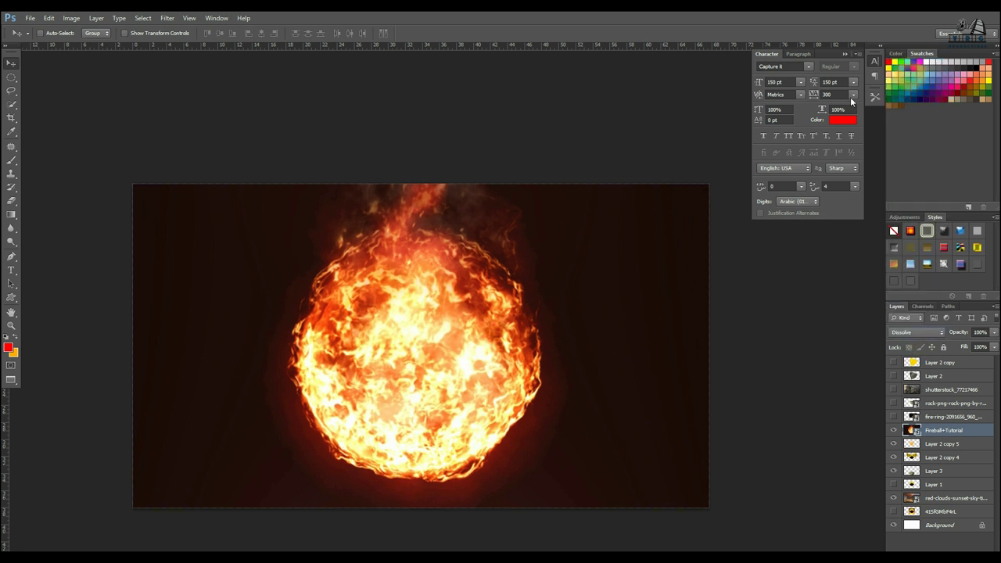
key("shift+plus")
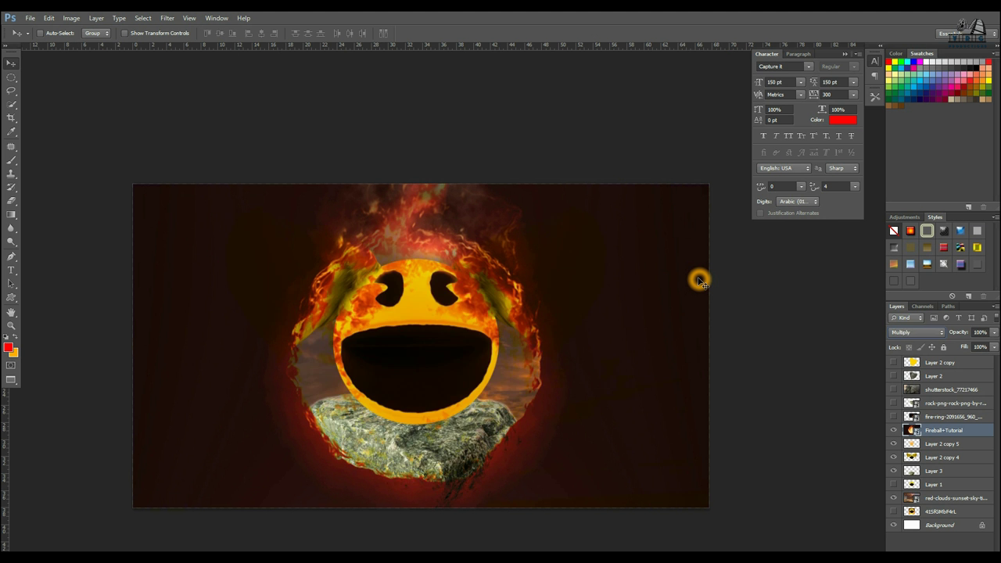
key("shift+plus")
key("shift+plus")
key("shift+plus")
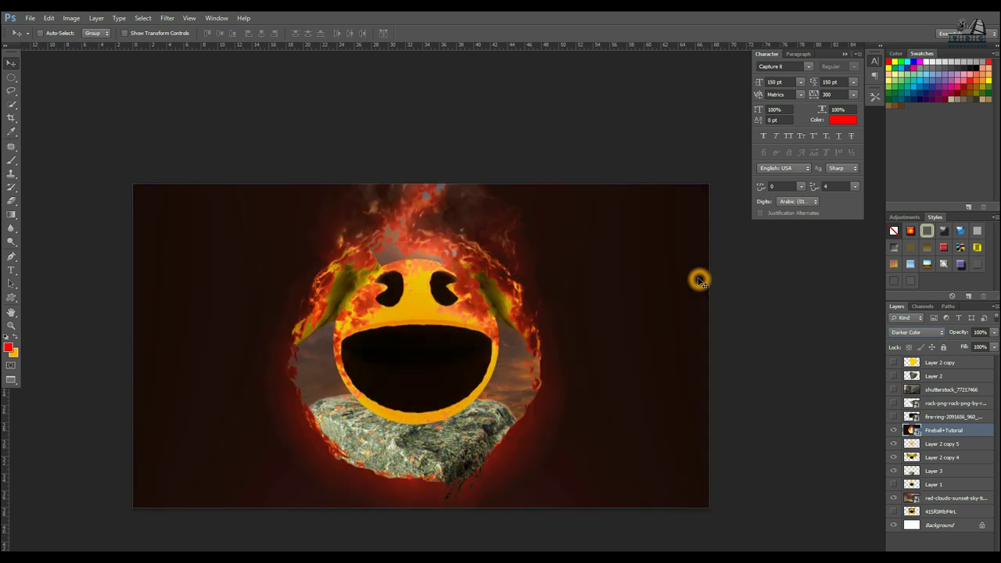
key("shift+plus")
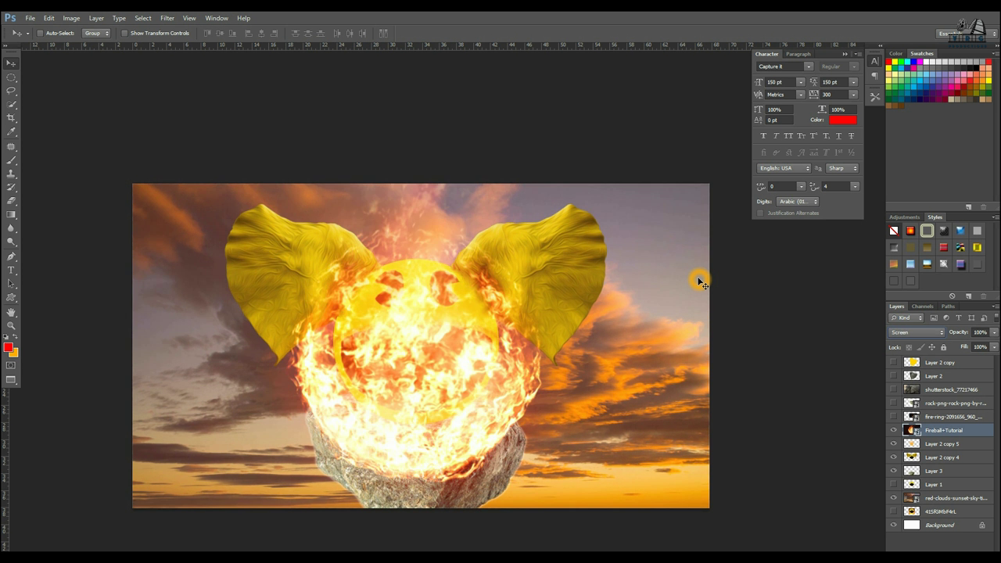
key("shift+minus")
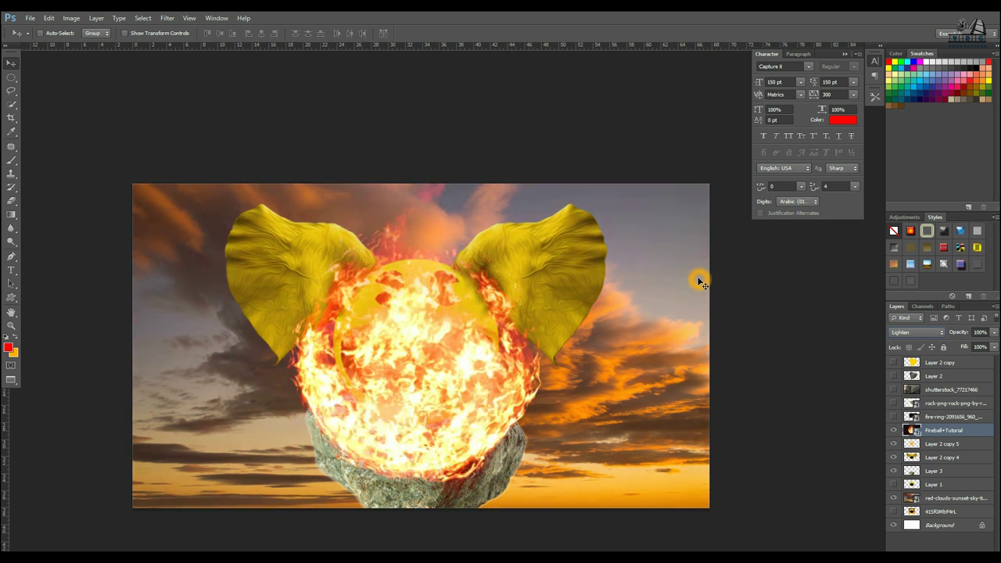
Send the fireball layer behind the Pac-Man figure and raise it so flames surround the head, undoing the extra fireball copy
key("ctrl+bracketleft")
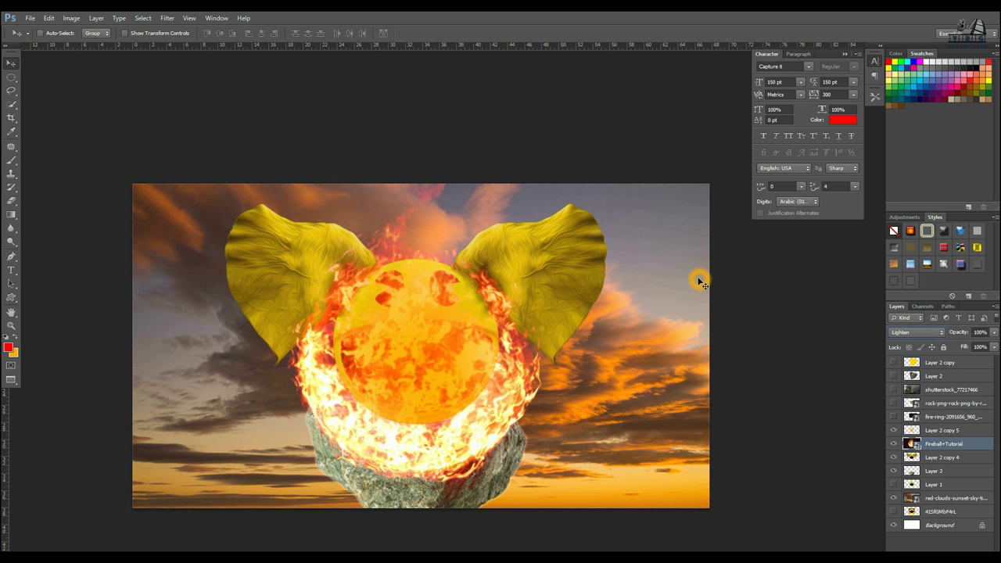
key("ctrl+bracketleft")
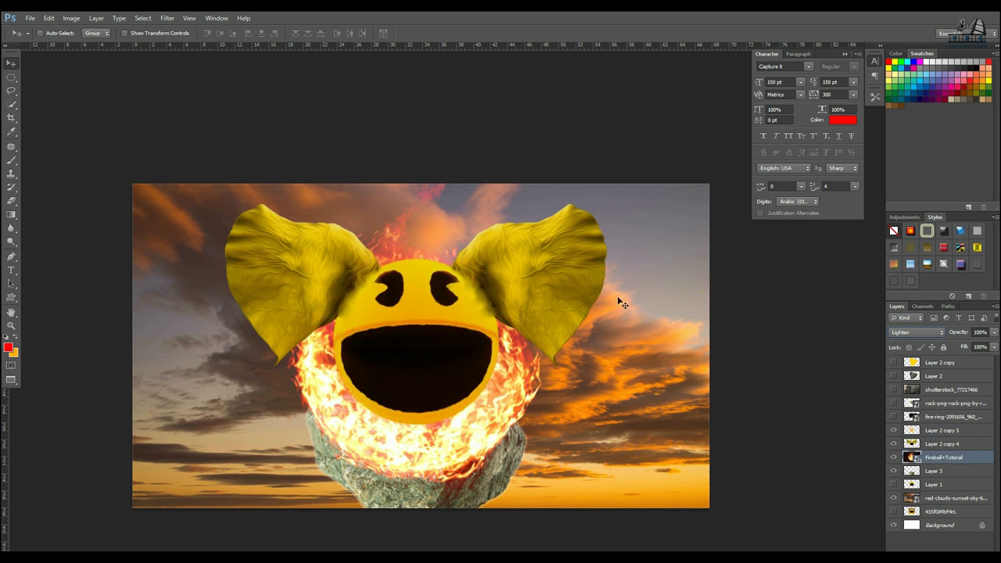
left_click_drag(503, 433, 507, 376)
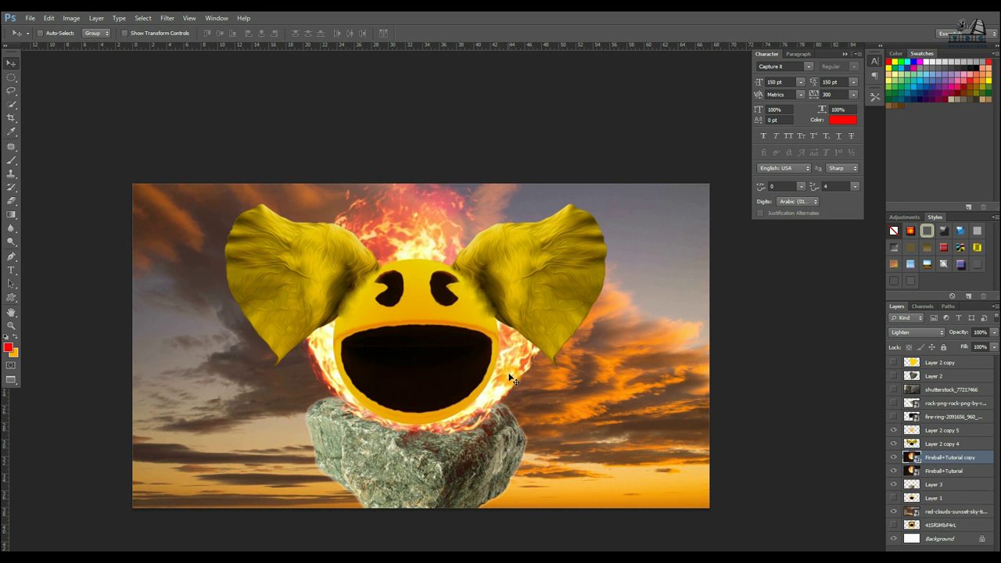
key("ctrl+z")
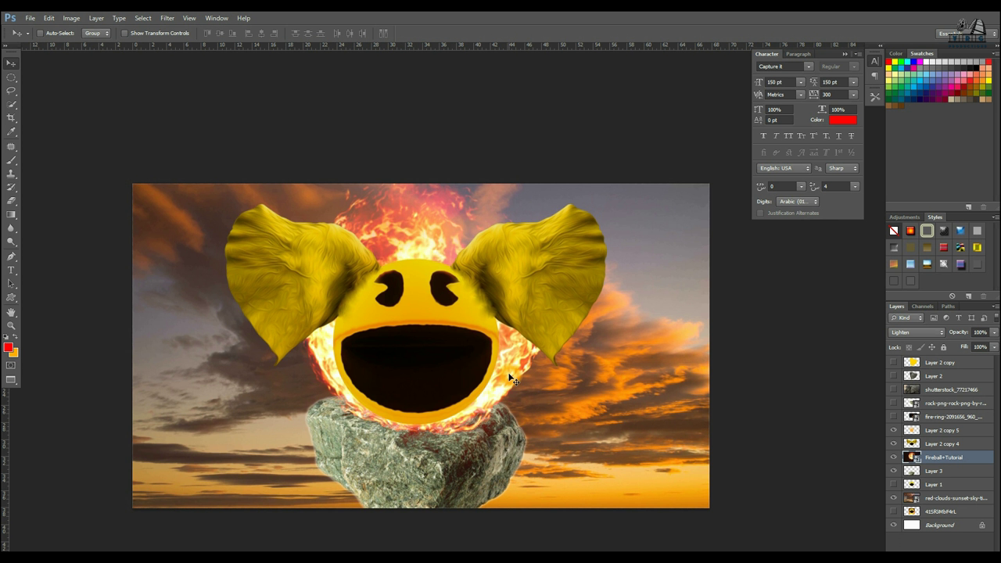
Rasterize the Fireball+Tutorial layer and erase its outer areas around the flames with the 700 px eraser, undoing the last stroke
right_click(975, 457)
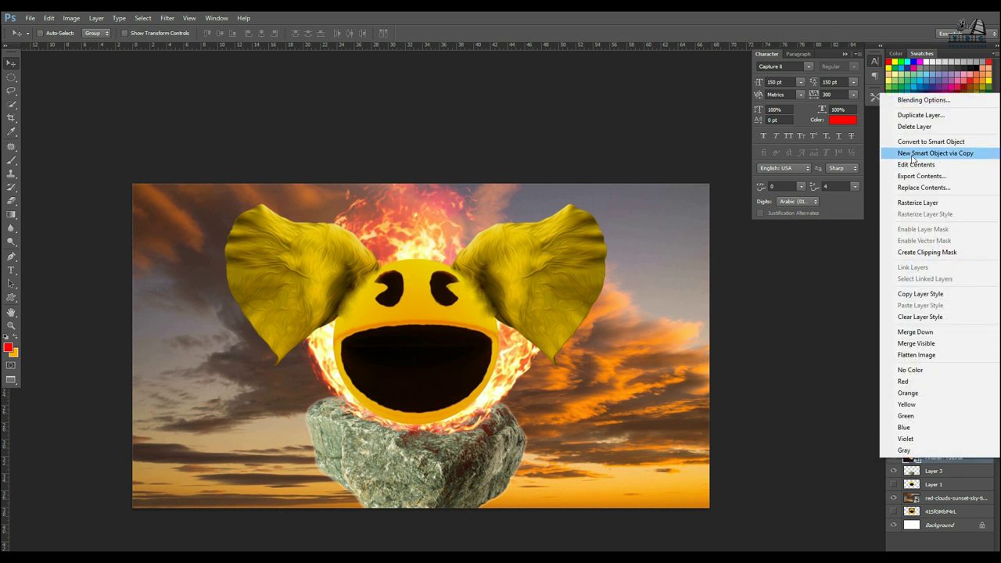
left_click(920, 202)
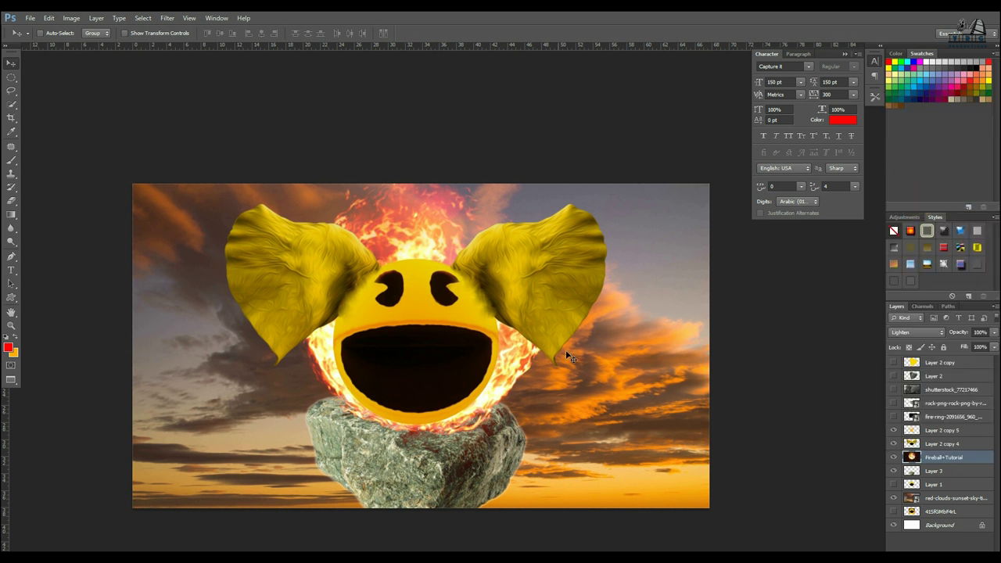
key("e")
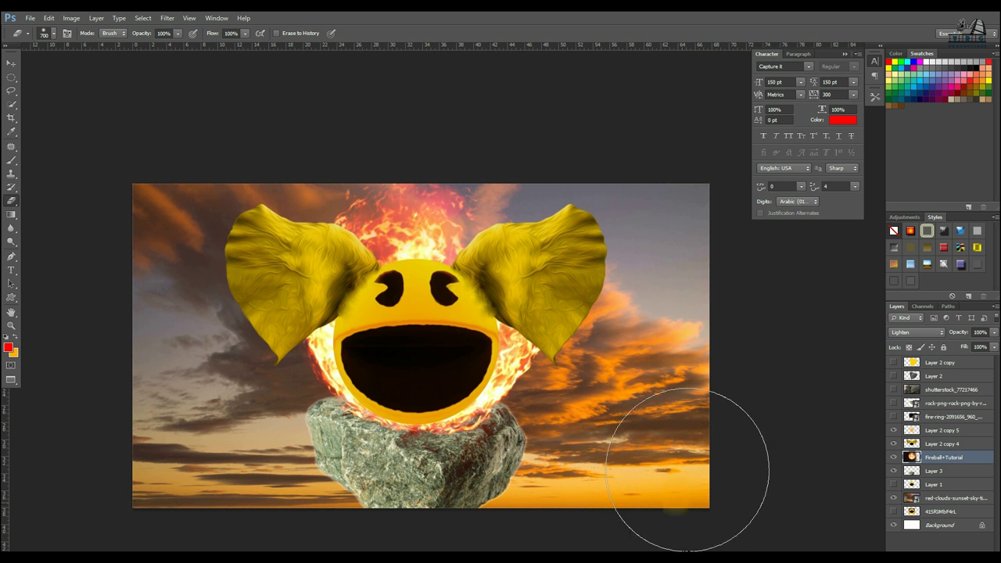
mouse_move(188, 482)
left_mouse_down()
mouse_move(163, 147)
mouse_move(201, 562)
mouse_move(239, 562)
left_mouse_up()
left_click_drag(177, 294, 263, 141)
key("ctrl+z")
key("v")
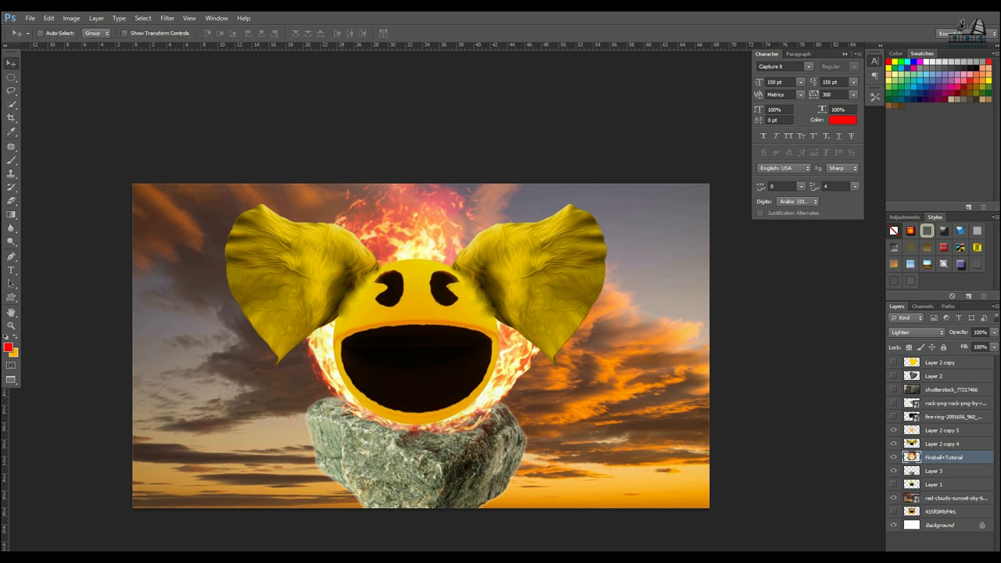
Scale the fireball proportionally to about 120.36%, raise it slightly behind the Pac-Man head, and apply the transform
key("ctrl+t")
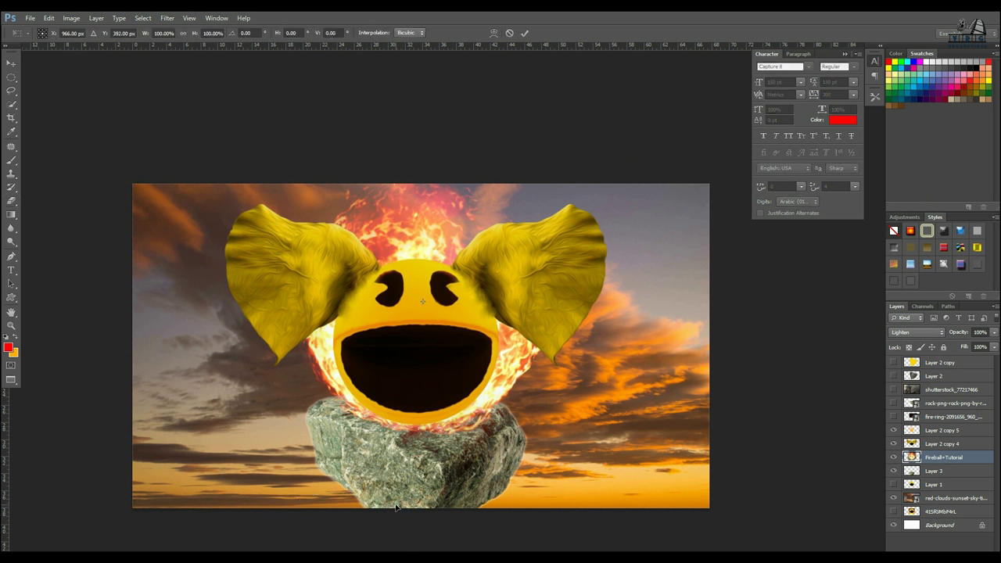
scroll(417, 439, "down", 9)
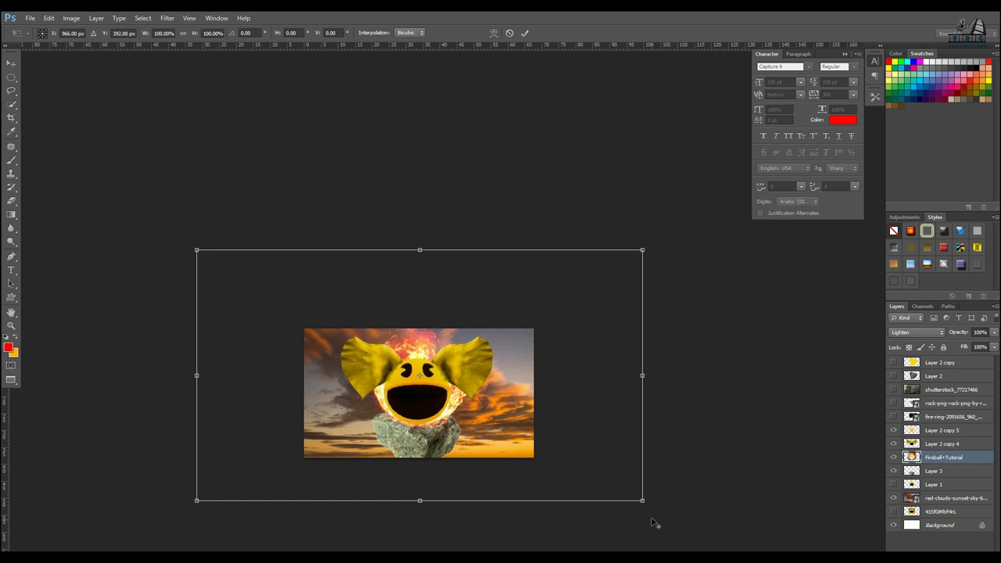
left_click_drag(642, 504, 688, 525)
left_click_drag(517, 460, 513, 455)
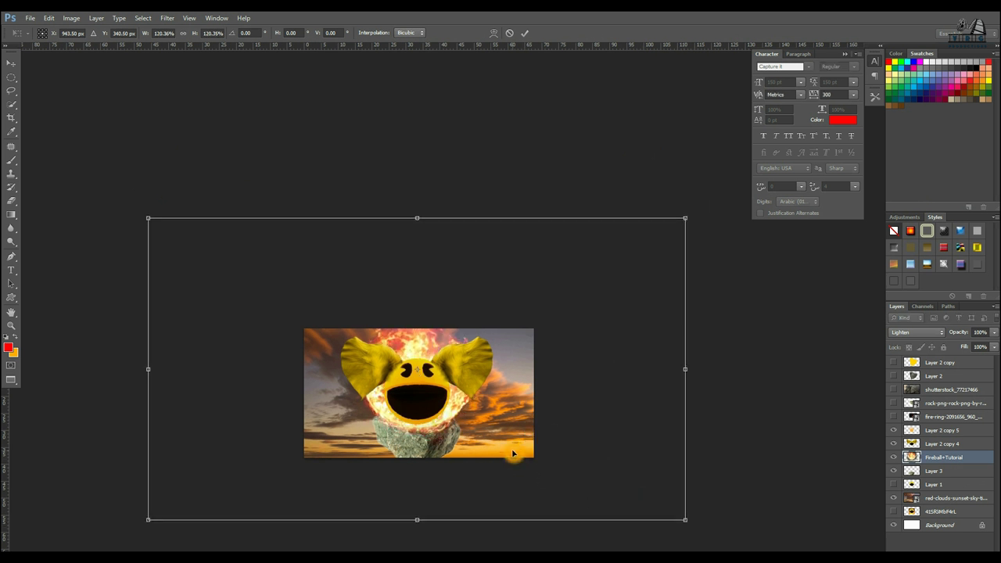
key("Return")
scroll(415, 467, "up", 3)
left_click_drag(444, 396, 491, 415)
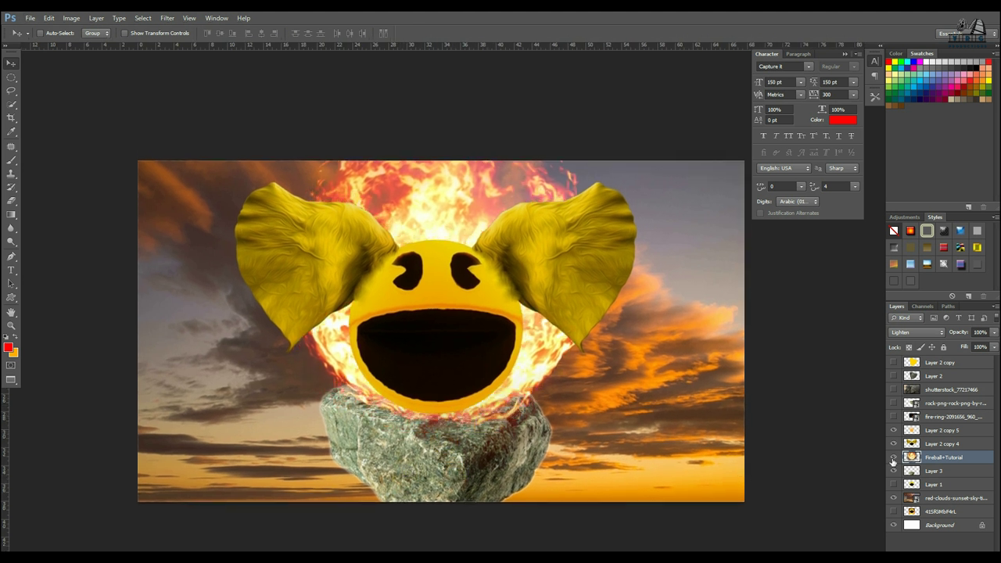
Duplicate the rock's Layer 3, fill the duplicate's rock shape with the orange background color, and deselect
left_click(943, 471)
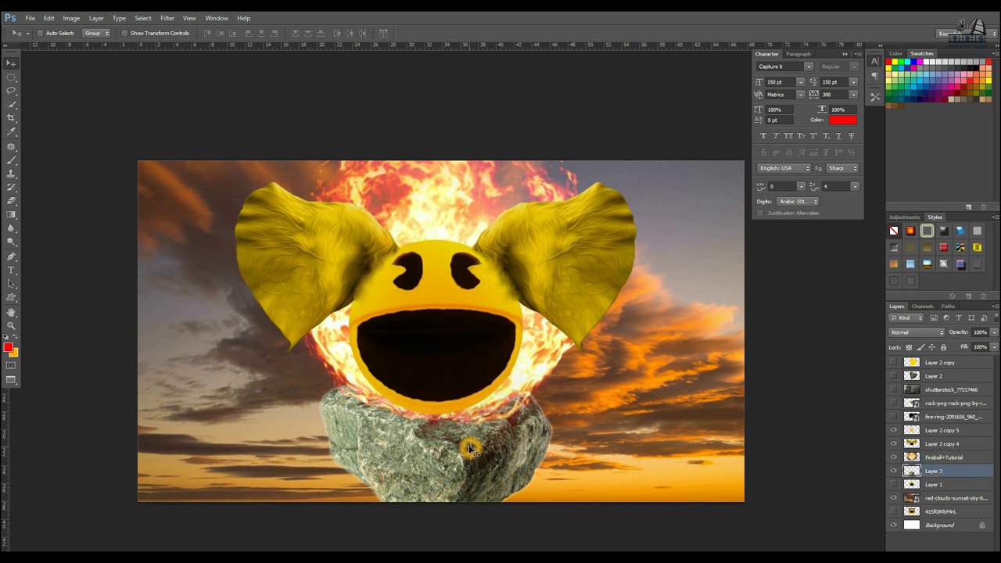
key("ctrl+j")
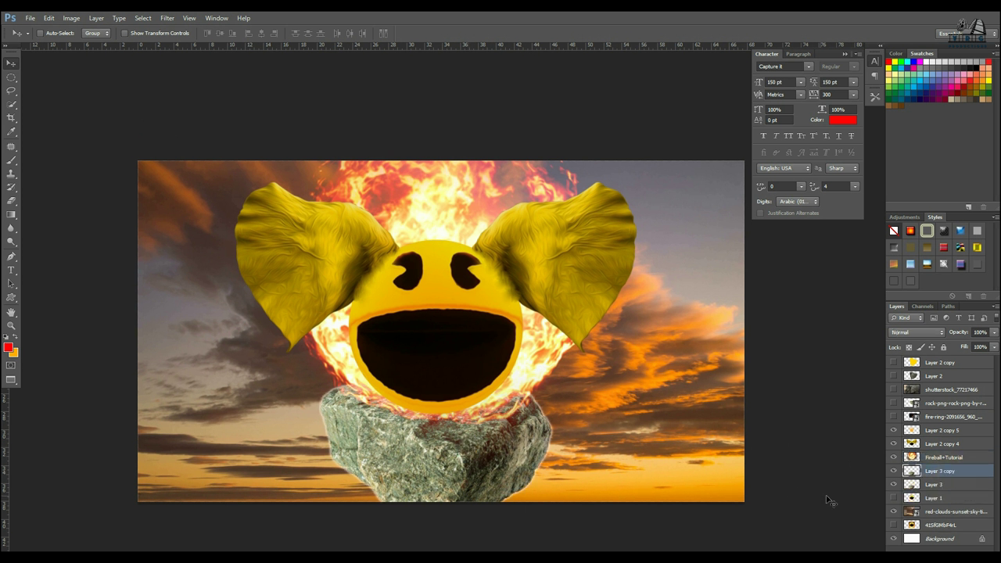
left_click(912, 471, "ctrl")
key("ctrl+BackSpace")
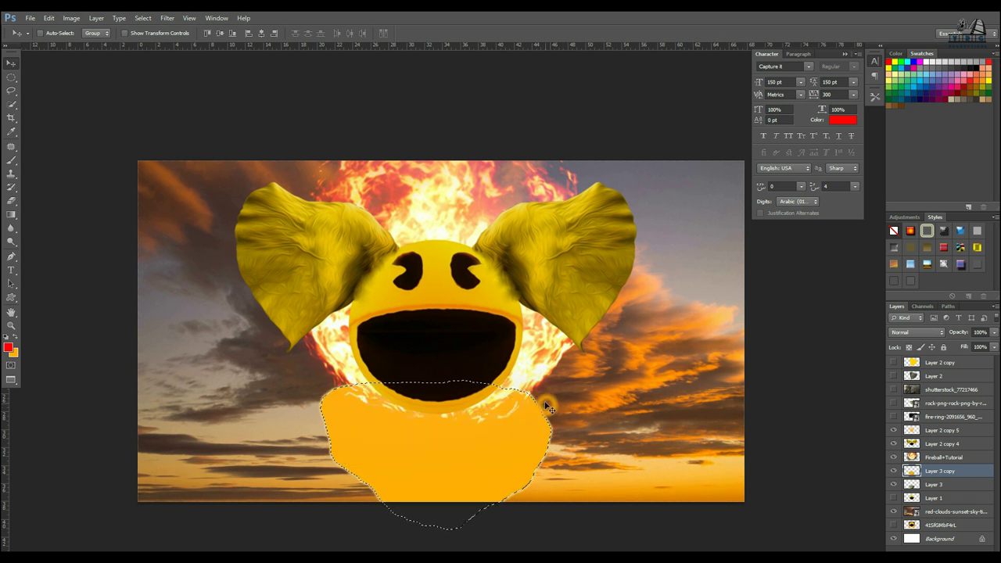
key("ctrl+d")
Try the Darken and Color Burn blend modes on Layer 3 copy, and set it to Linear Burn
left_click(939, 337)
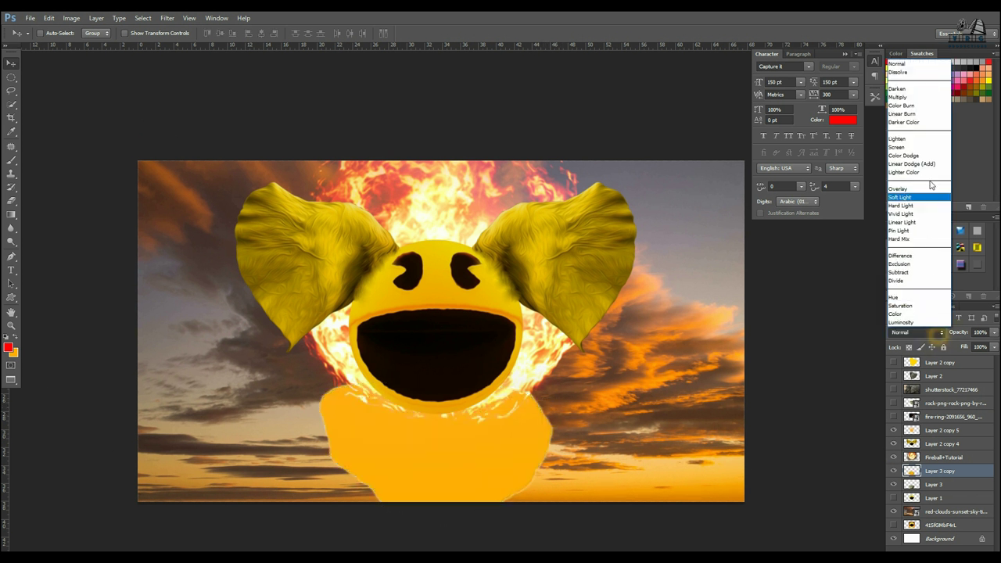
left_click(908, 72)
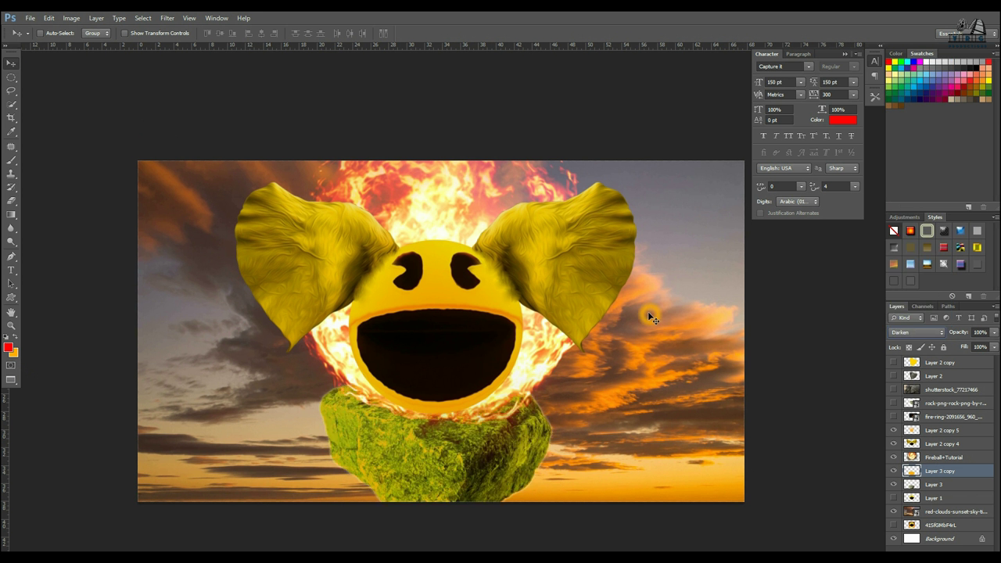
key("Down")
key("Down")
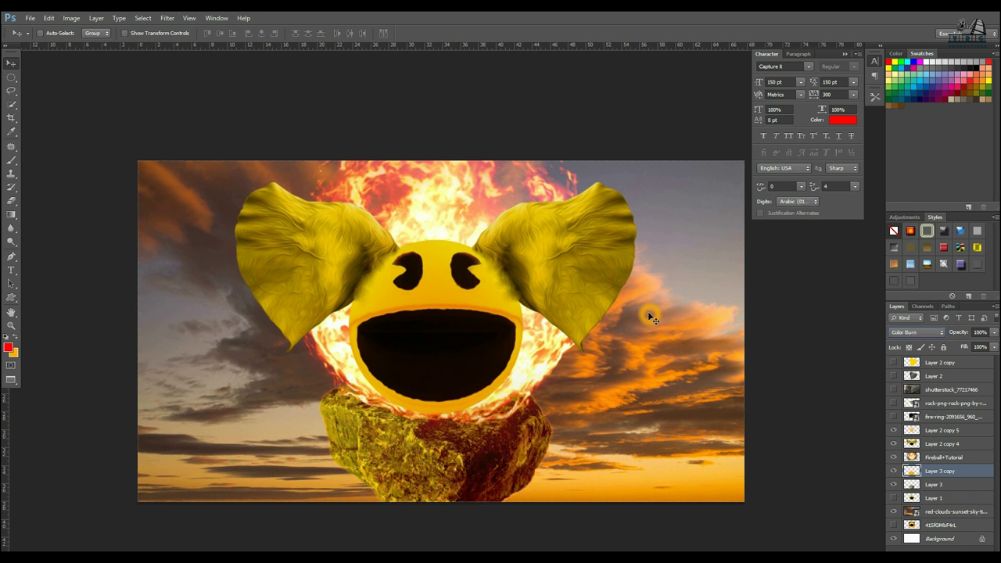
key("Down")
key("Up")
key("Down")
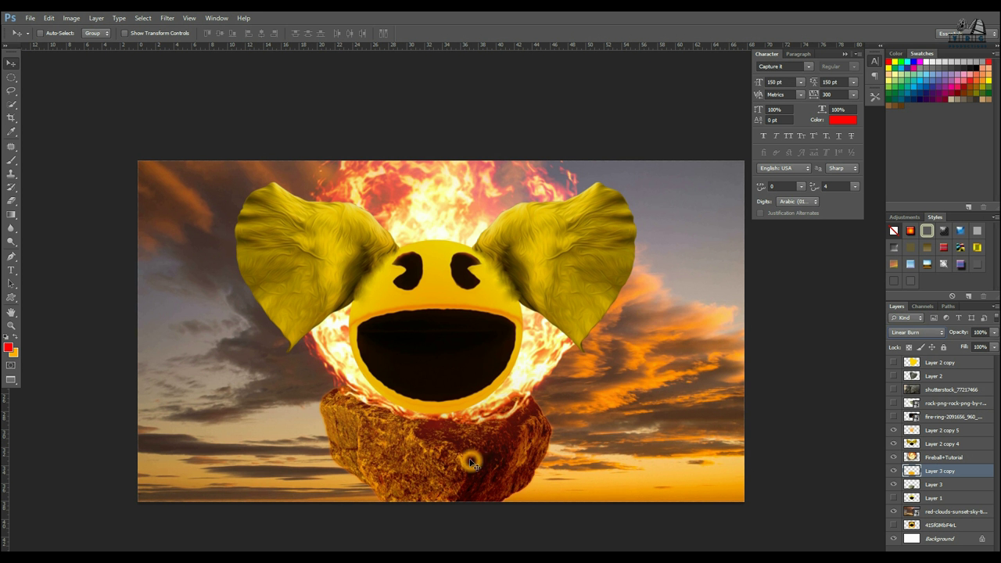
Try Lighten, Color Burn, Darker Color and Linear Burn on both rock layers together, and undo the shared blend mode changes
left_click(959, 488, "ctrl")
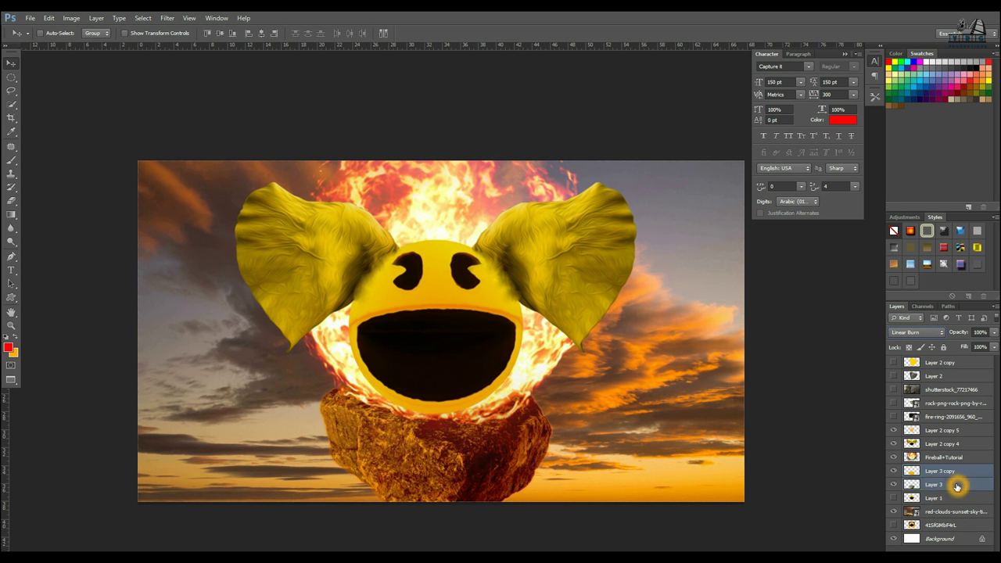
key("Down")
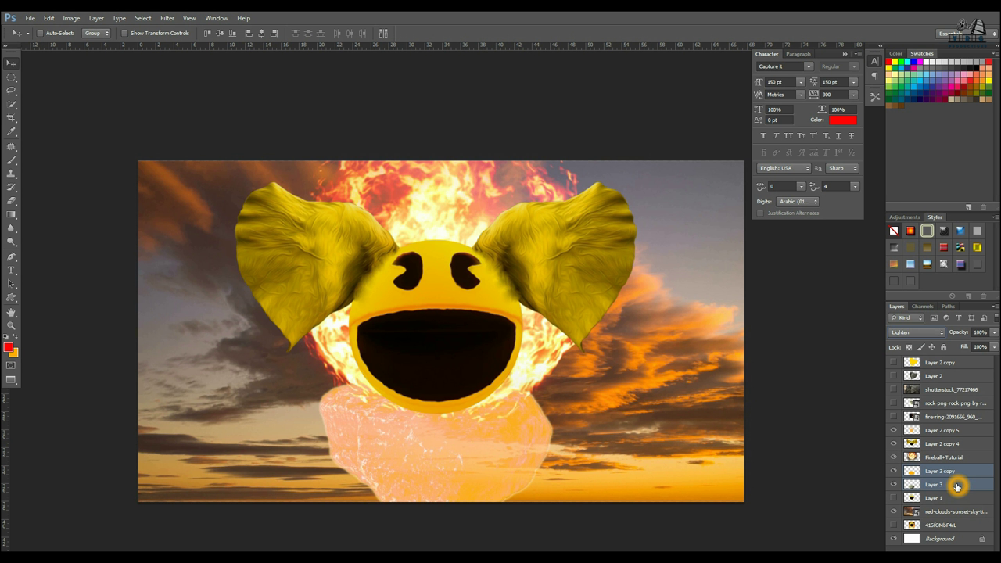
key("Up")
key("Up")
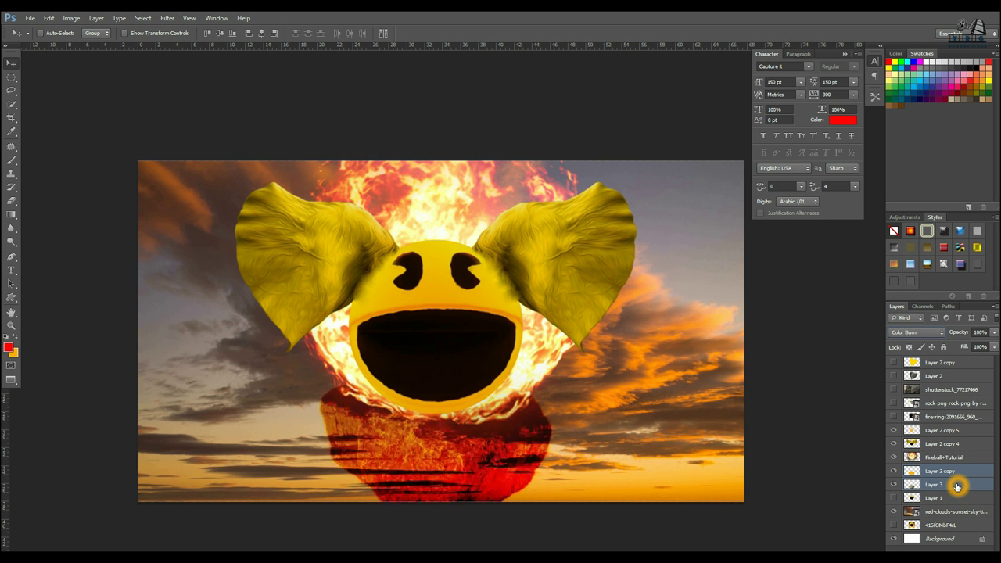
key("Down")
key("Down")
key("Down")
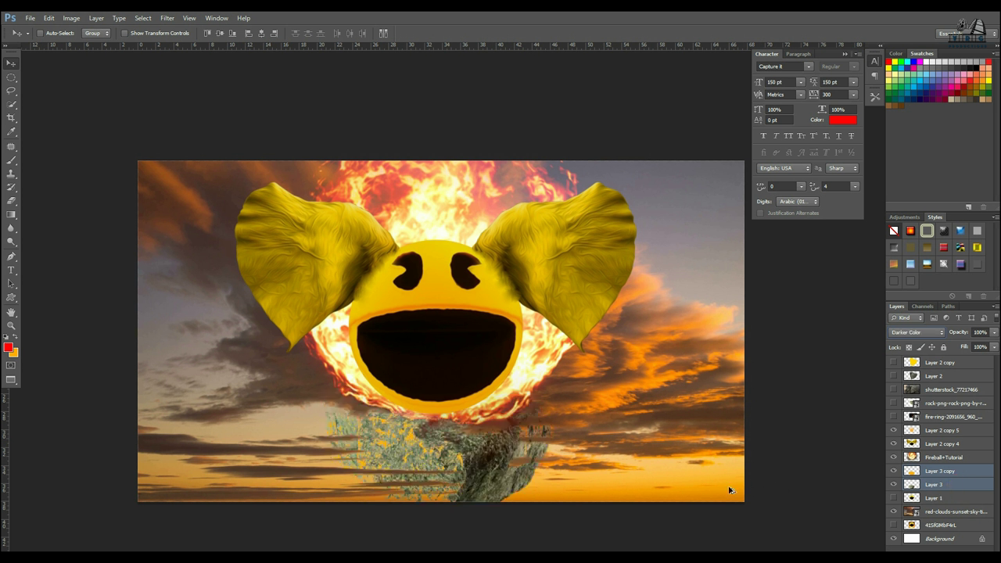
key("Up")
key("Up")
left_click(963, 484, "shift")
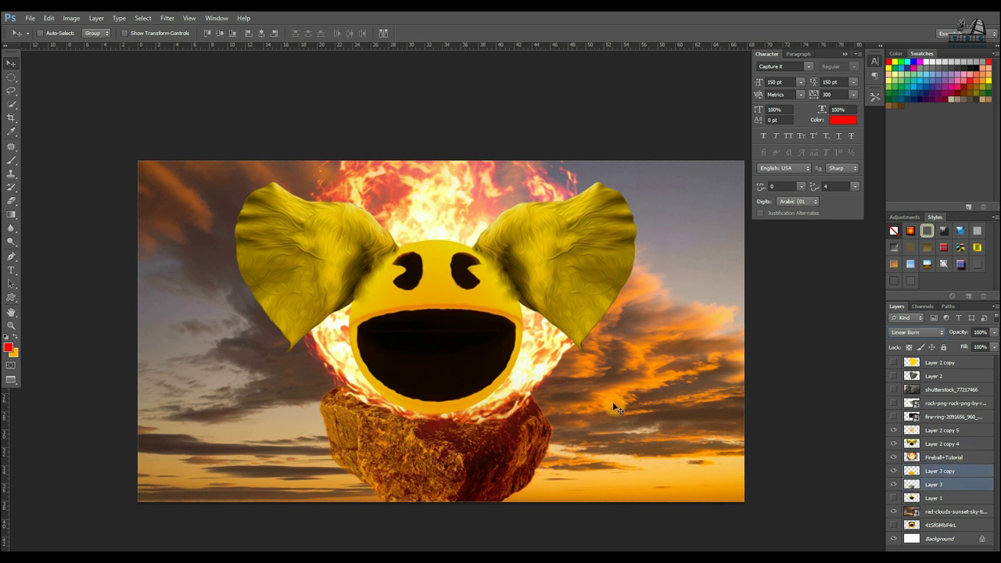
key("Down")
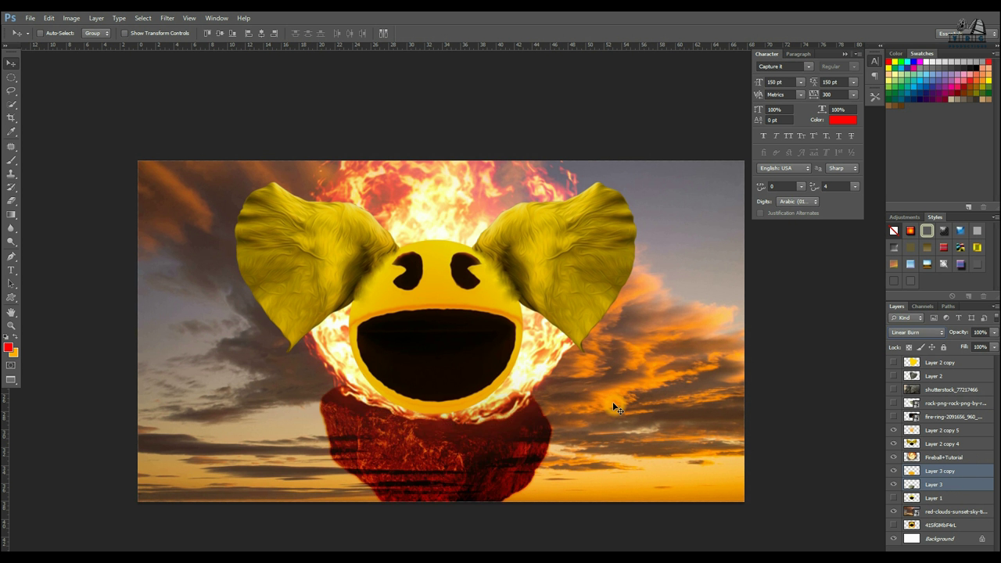
key("ctrl+alt+z")
key("ctrl+alt+z")
Select Layer 3 and Layer 3 copy, and move the rock straight down until its top sits just below the ball
left_click(985, 450)
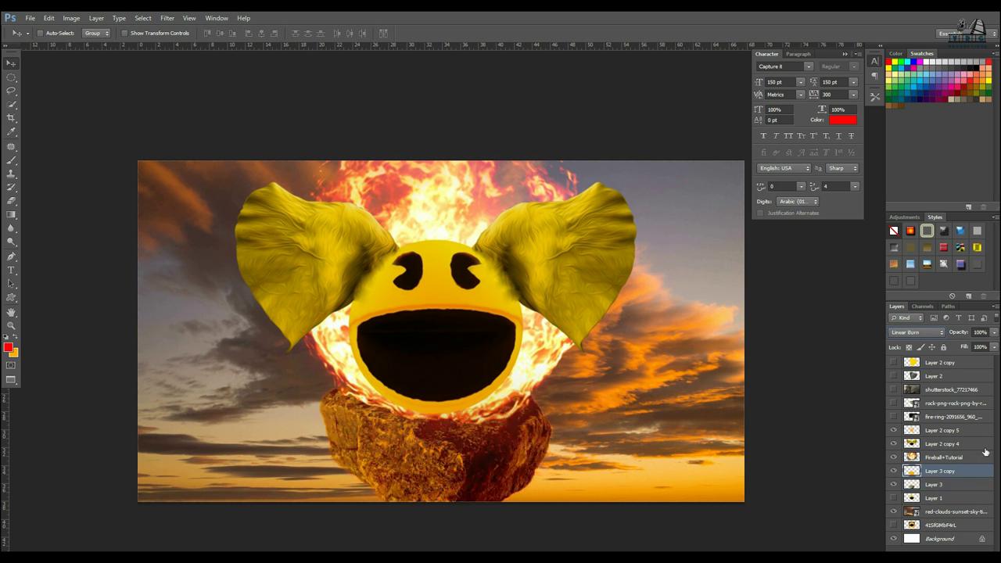
left_click(965, 485)
left_click(965, 470, "shift")
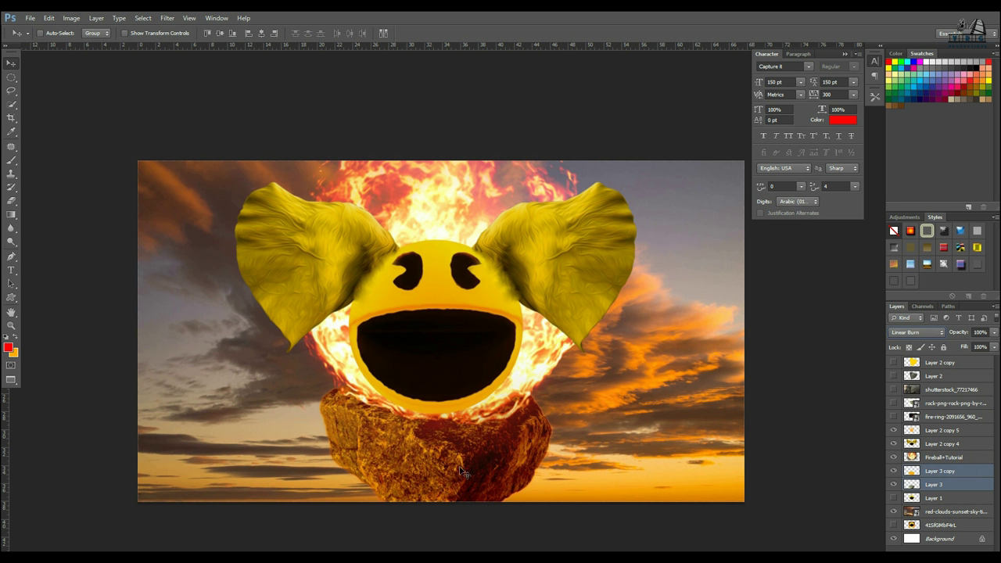
left_click(11, 64)
key("Down")
key("Down")
key("Down")
key("Down")
key("Down")
key("Down")
key("Down")
key("Down")
key("Down")
key("Down")
key("Down")
key("Down")
key("Down")
key("Down")
key("Down")
key("Down")
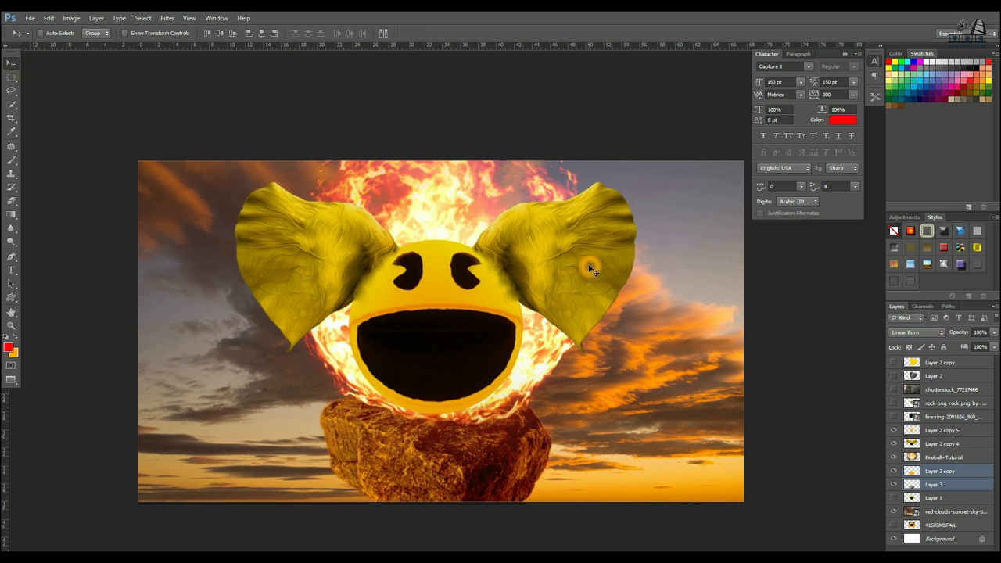
key("Down")
key("Down")
key("Down")
key("Down")
key("Down")
key("Down")
key("Down")
key("Down")
key("Down")
key("Down")
key("Down")
key("Down")
key("Down")
key("Down")
key("Down")
key("Down")
key("Down")
key("Down")
key("Down")
key("Down")
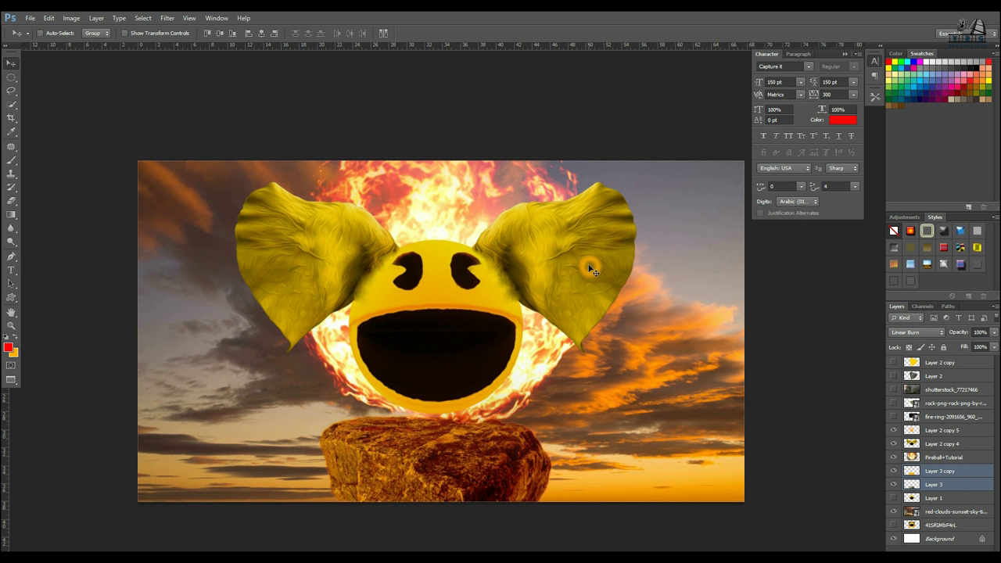
key("Down")
key("Down")
key("Down")
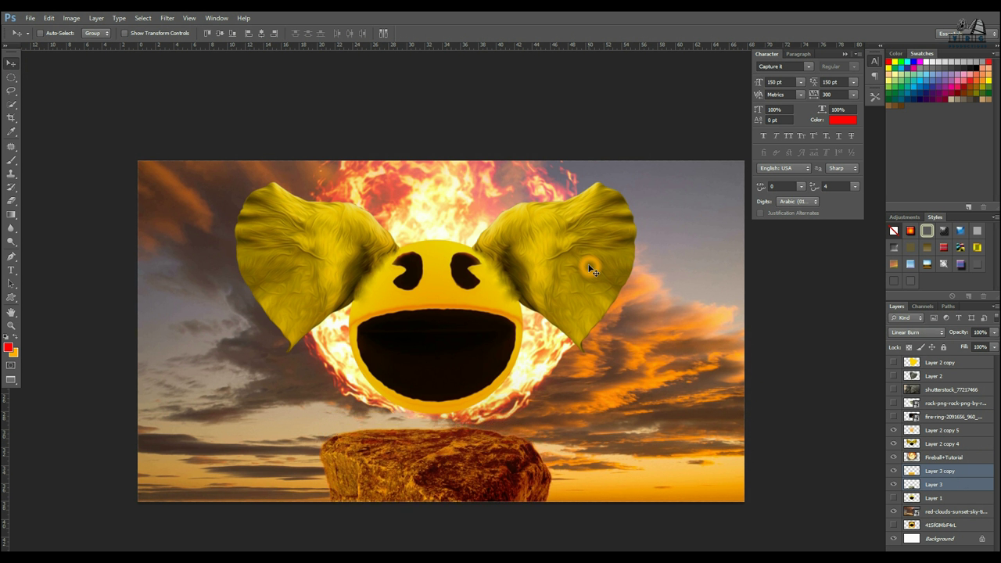
Select the fireball layer and lower it so its bottom flames reach the top of the rock
left_click(542, 358, "ctrl")
key("ctrl+t")
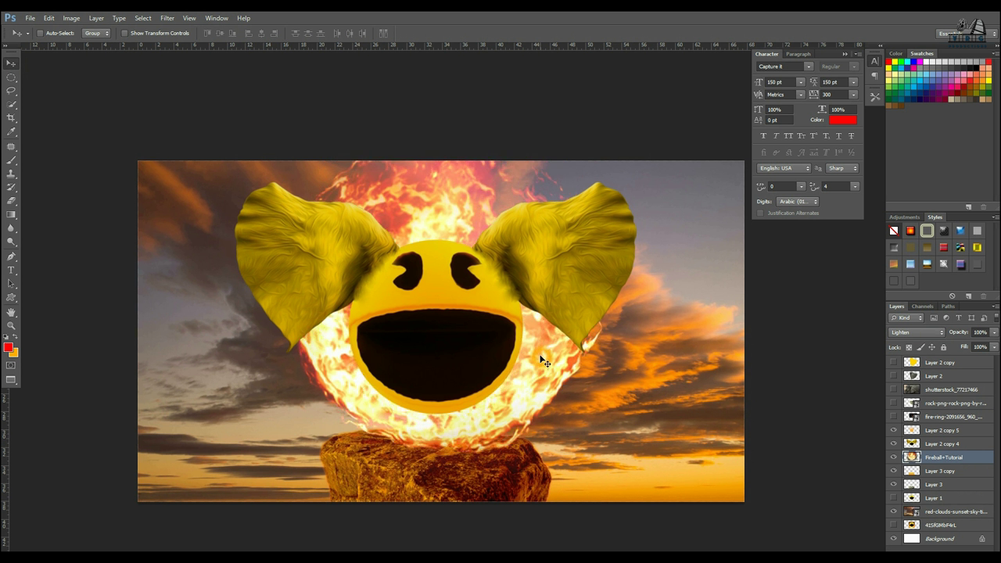
Duplicate Layer 2 copy 5 and Layer 2 copy 4, and merge the duplicates into one Pac-Man layer
key("alt+bracketright")
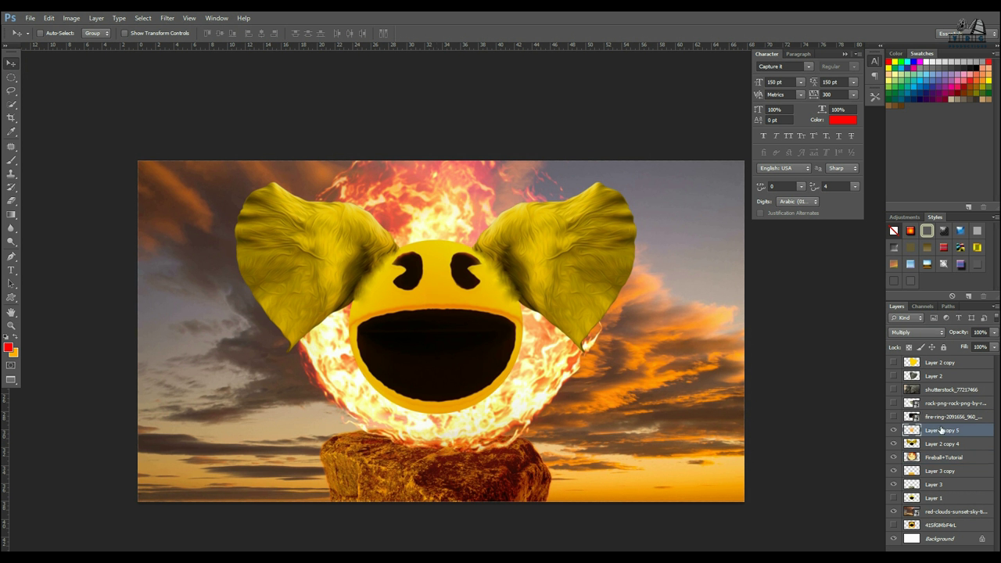
left_click(962, 443, "shift")
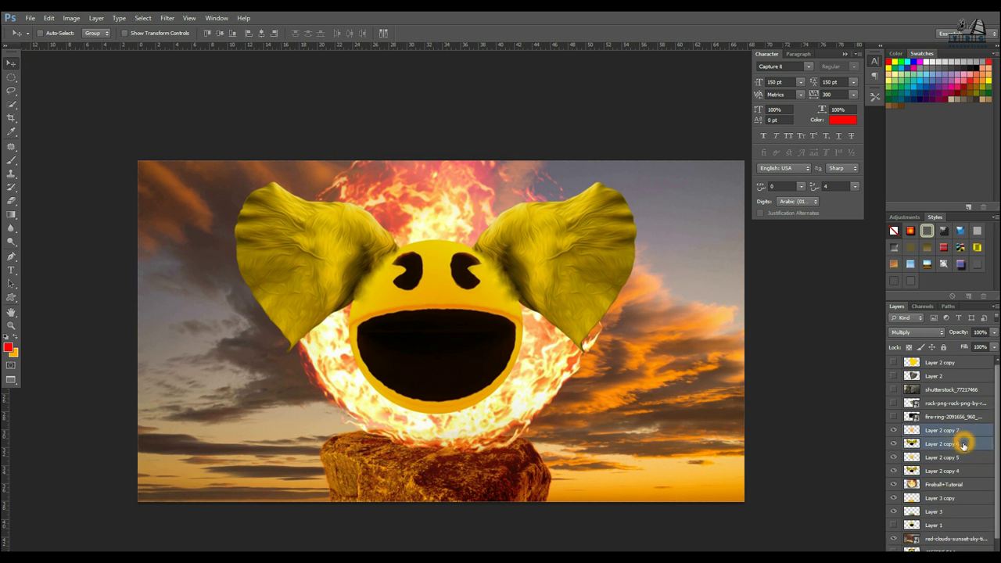
key("ctrl+alt+e")
Hide the original Layer 2 copy 5 and Layer 2 copy 4, and send both below Layer 3
left_click(961, 444)
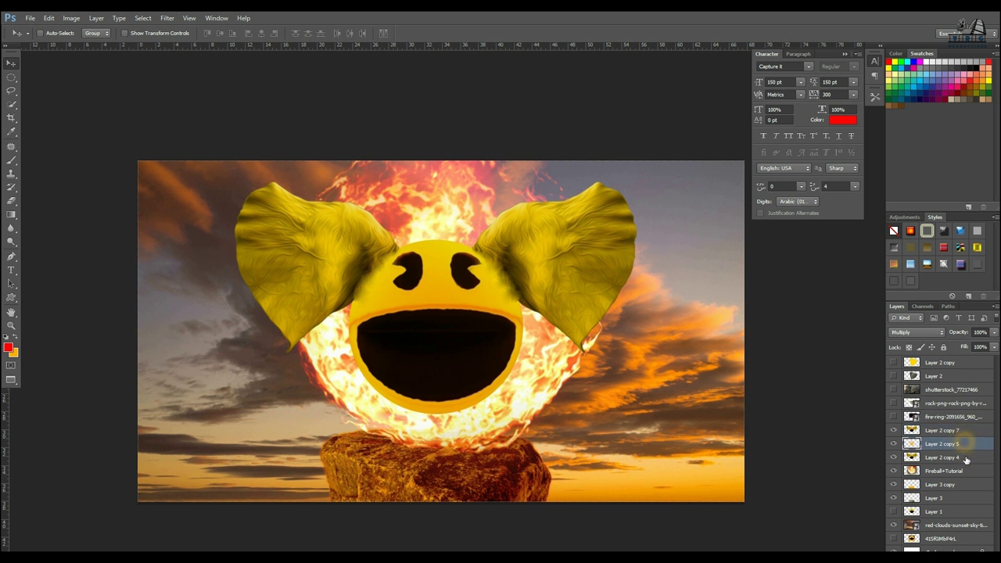
left_click(967, 459, "shift")
left_click(897, 460)
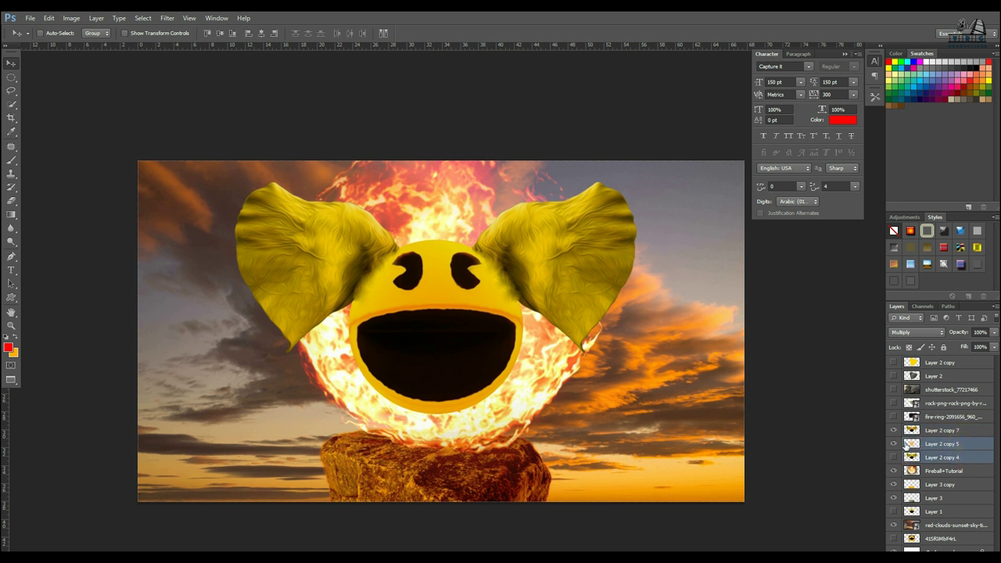
left_click(892, 444)
key("ctrl+bracketleft")
key("ctrl+bracketleft")
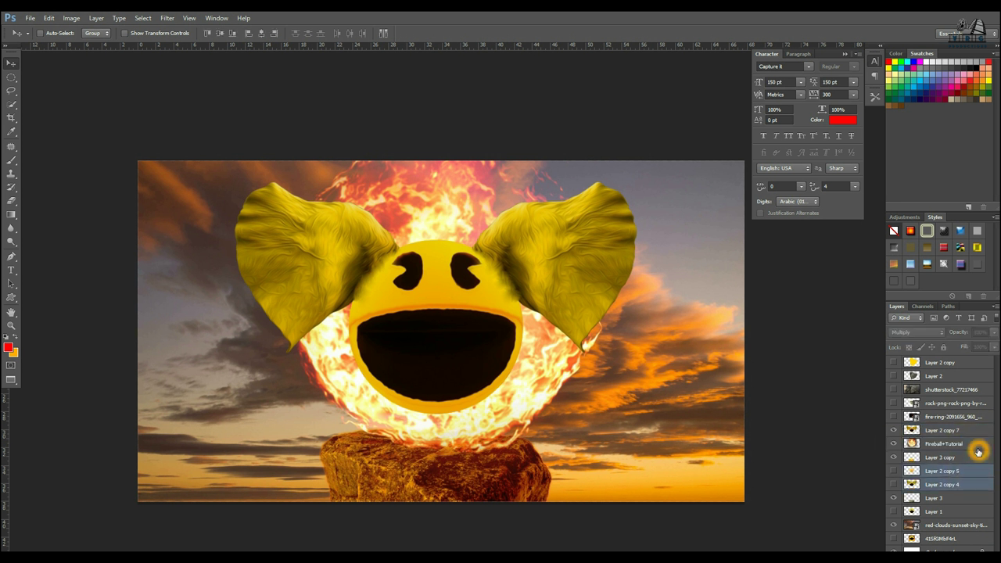
key("ctrl+[")
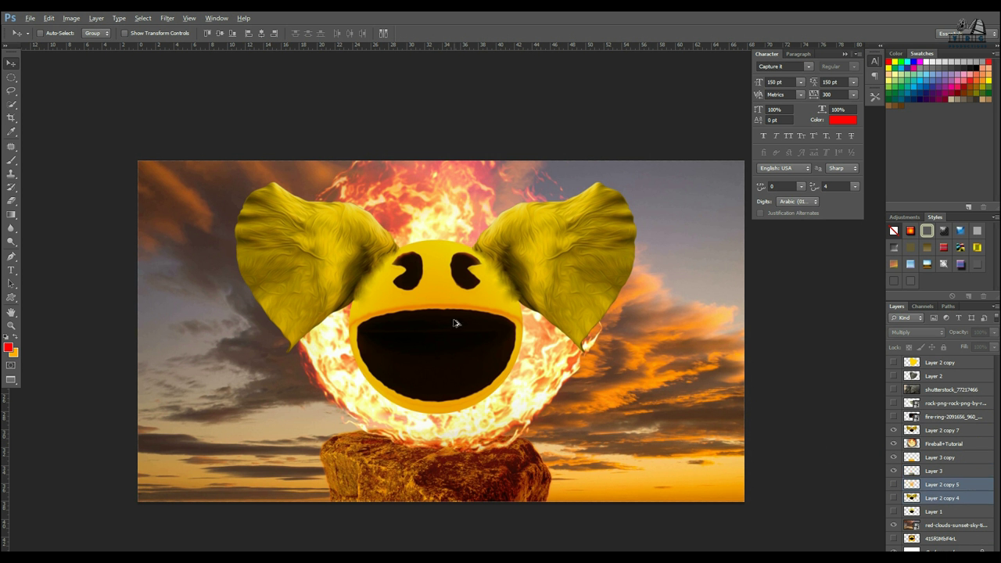
Add an Outer Glow to the merged Pac-Man layer, Layer 2 copy 7, with orange colour ff8a00 and a size of 35 px
left_click(977, 432)
double_click(977, 434)
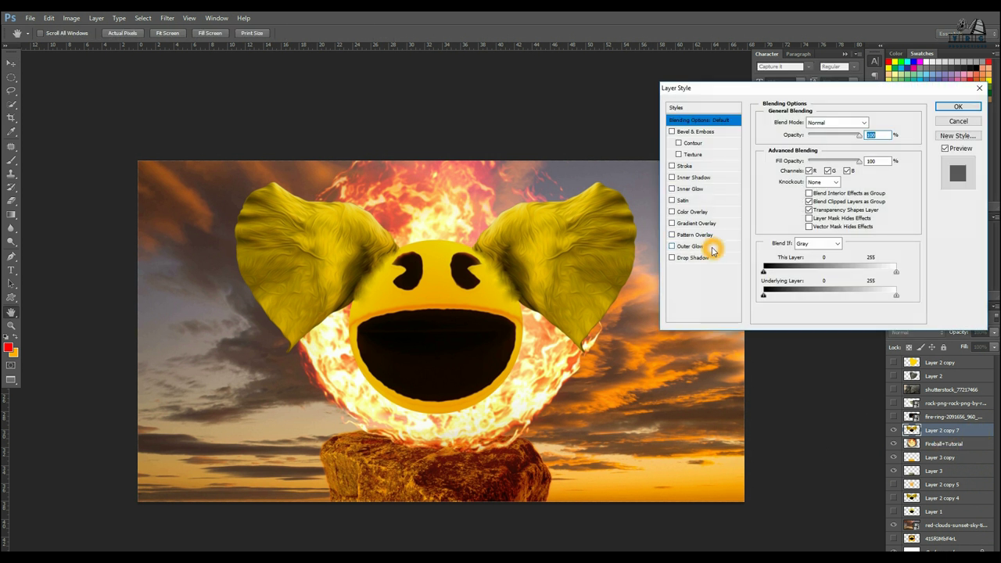
left_click(712, 247)
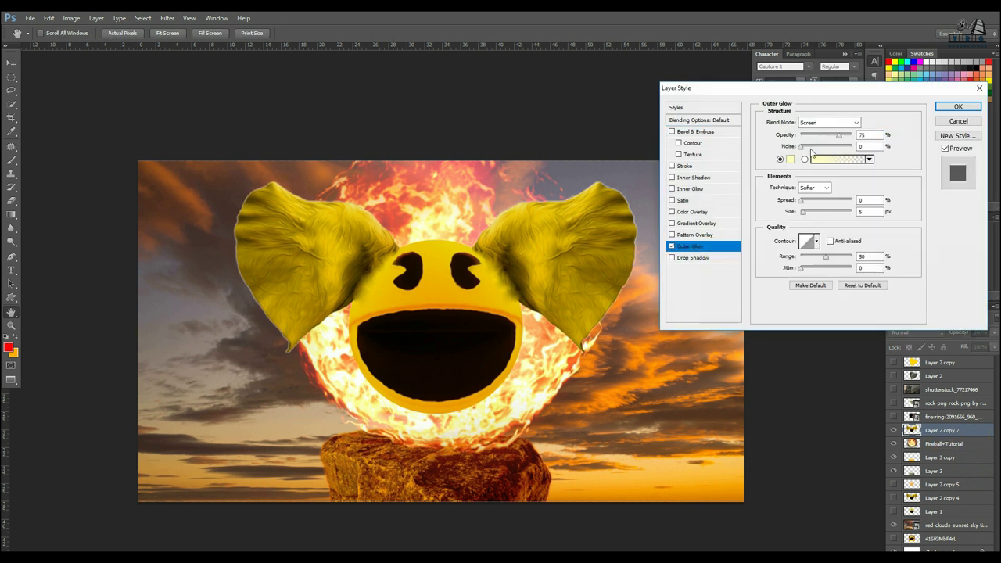
mouse_move(803, 211)
left_mouse_down()
mouse_move(812, 216)
mouse_move(800, 213)
left_mouse_up()
left_click(790, 159)
left_click(781, 252)
left_click_drag(811, 321, 811, 345)
left_click(899, 214)
left_click_drag(811, 213, 813, 221)
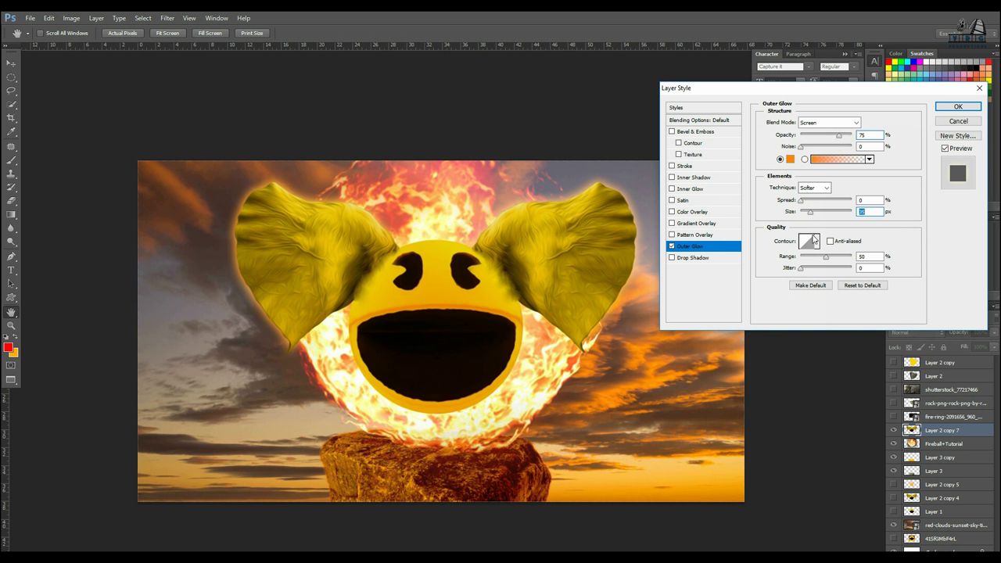
mouse_move(801, 199)
left_mouse_down()
mouse_move(813, 204)
mouse_move(793, 202)
left_mouse_up()
Add an Inner Glow to the Pac-Man layer in golden yellow ffc000 and enlarge its size
left_click(715, 189)
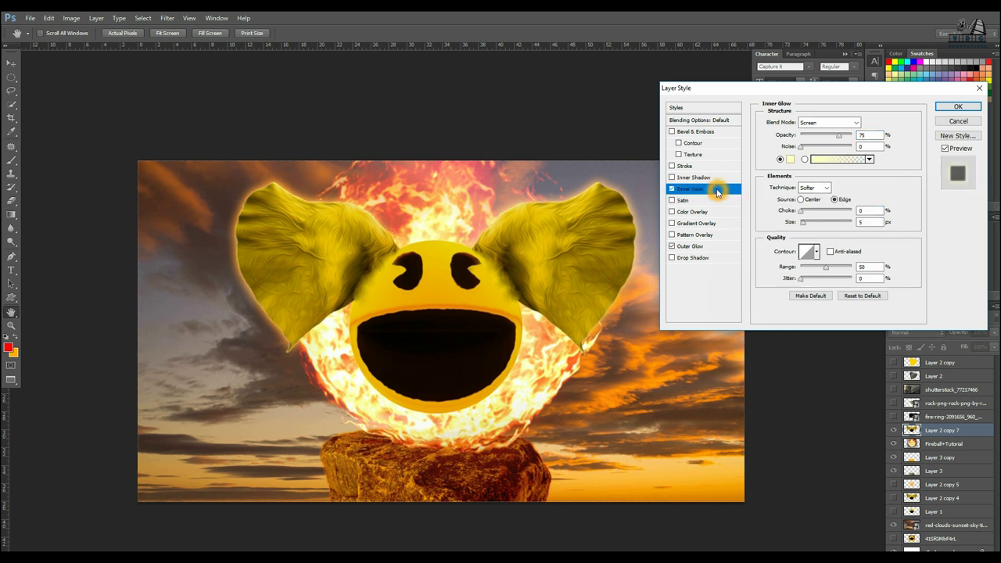
left_click(790, 159)
left_click(796, 220)
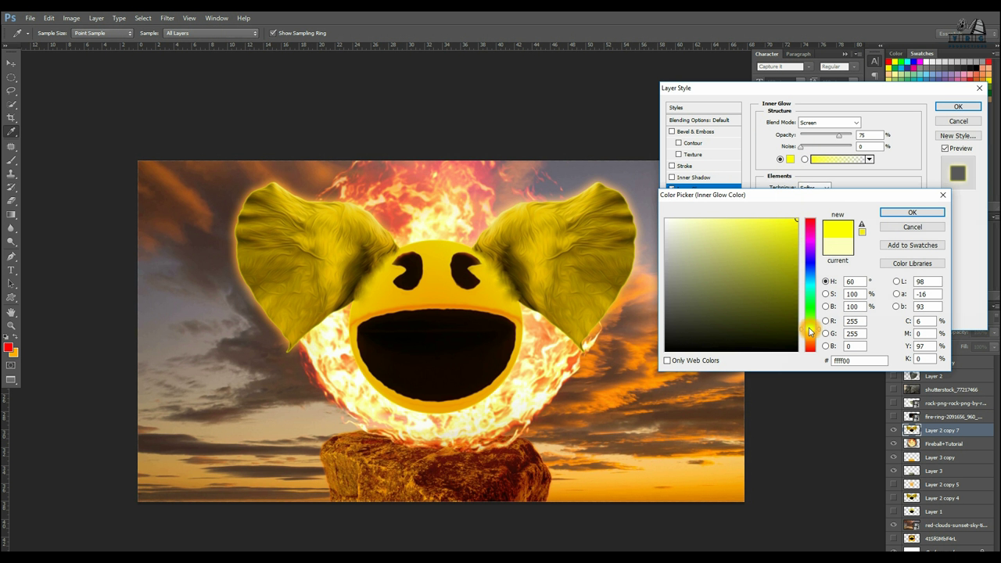
left_click_drag(809, 332, 809, 336)
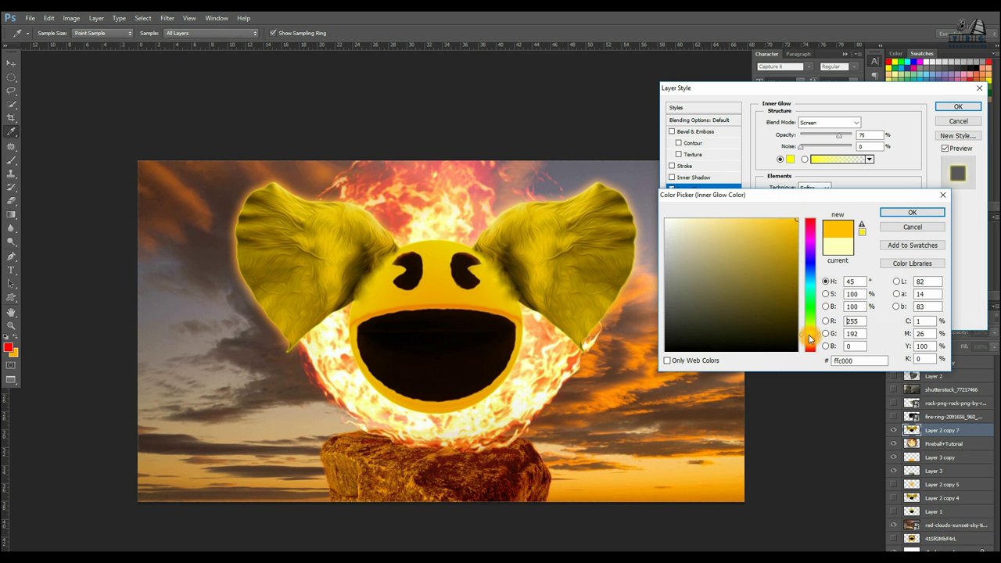
left_click(900, 216)
left_click_drag(804, 224, 819, 227)
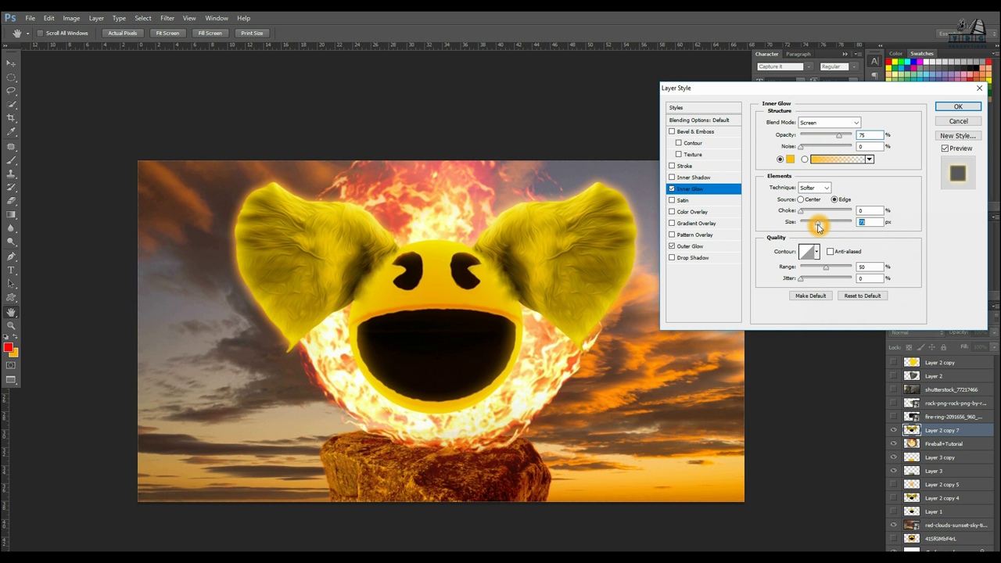
Change the Inner Glow to bright green, with a size of 90 px and an opacity of 53%
left_click(790, 159)
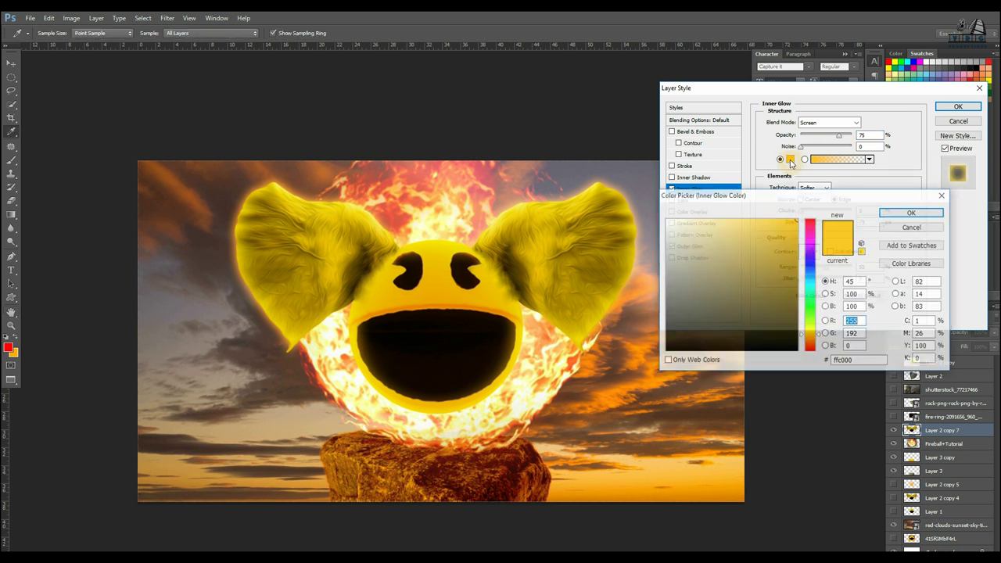
left_click_drag(813, 338, 810, 316)
left_click(916, 213)
mouse_move(820, 224)
left_mouse_down()
mouse_move(829, 225)
mouse_move(822, 232)
left_mouse_up()
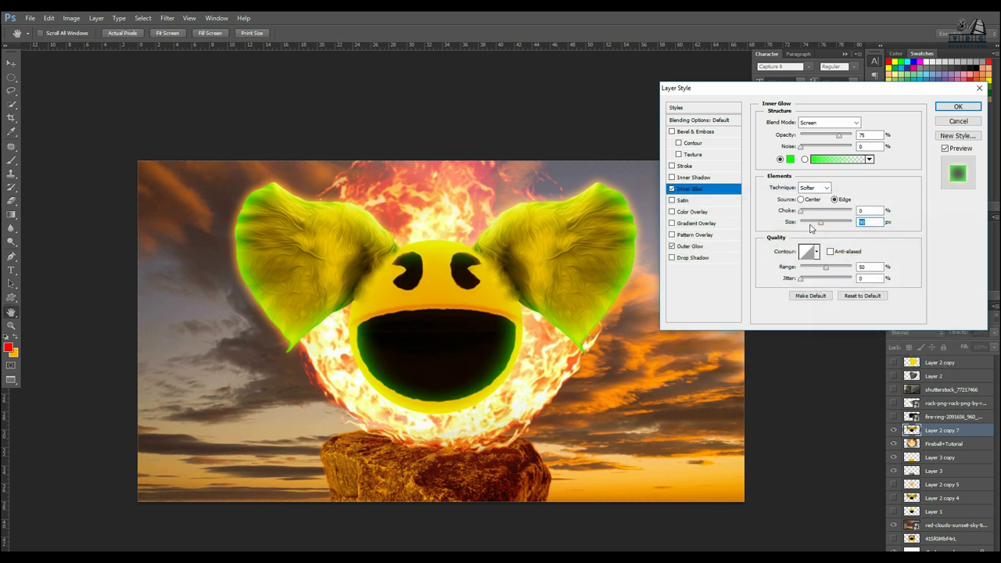
left_click_drag(840, 137, 829, 146)
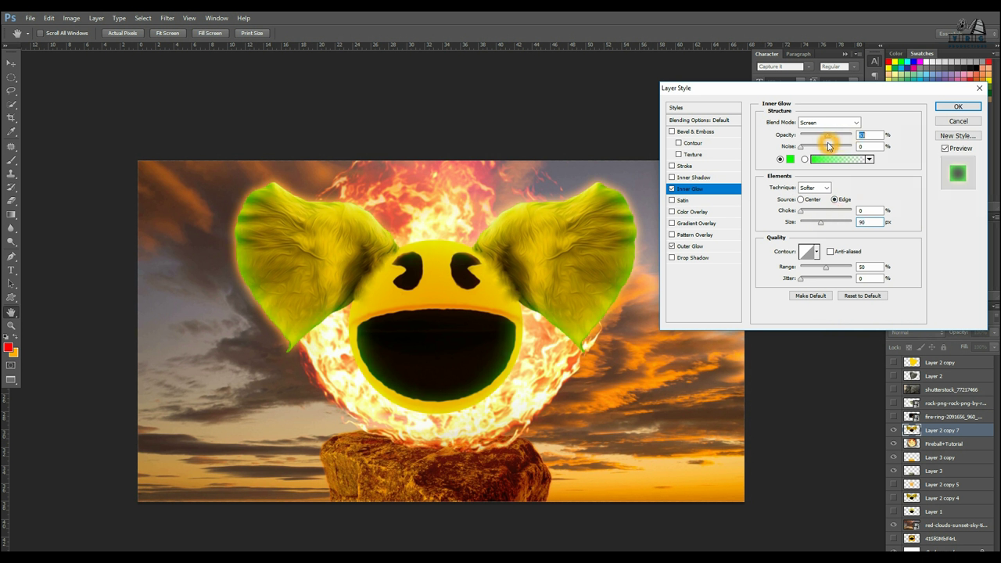
Increase the size of the Pac-Man layer's Outer Glow, keeping its orange colour, and apply the layer styles
left_click(710, 246)
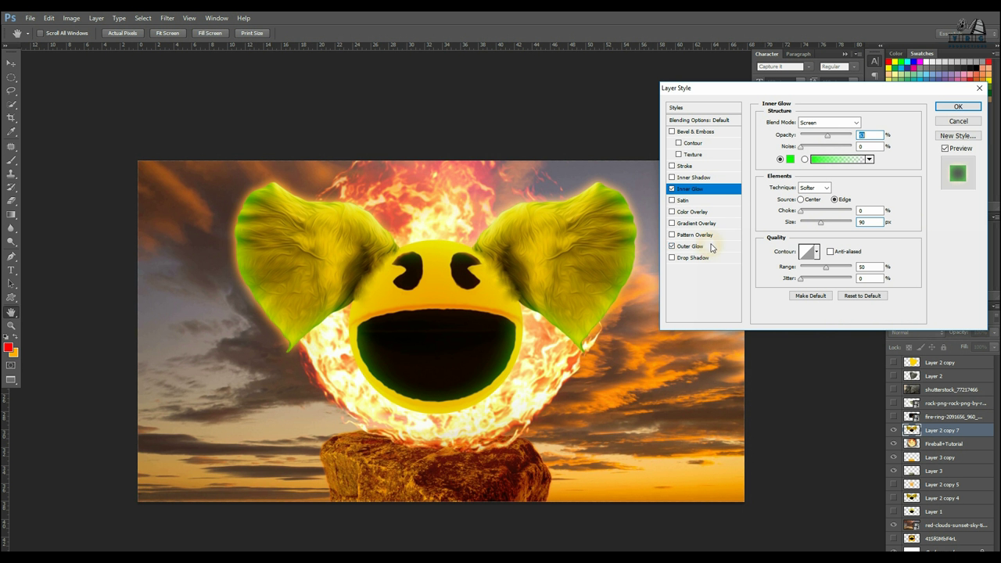
left_click(716, 247)
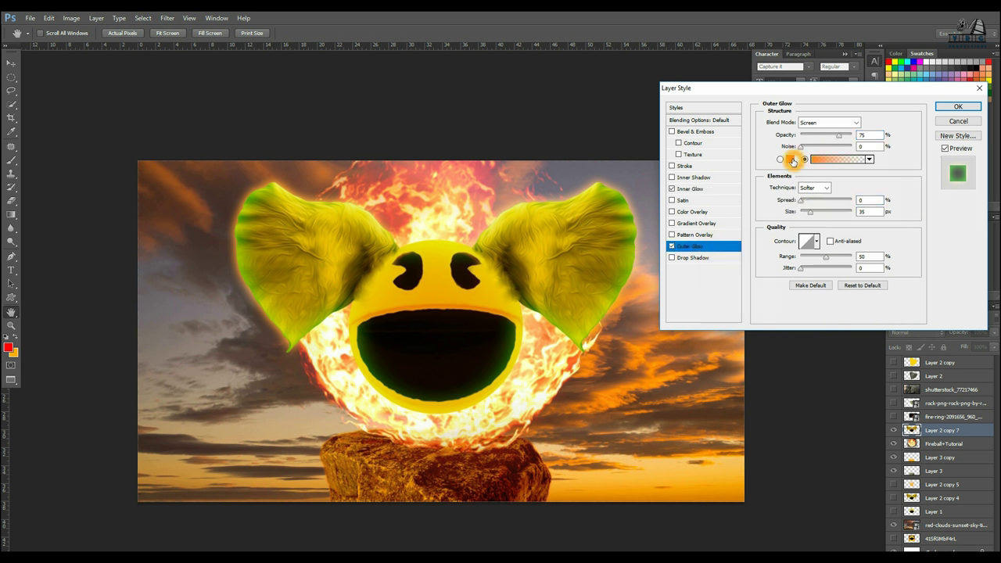
left_click(790, 159)
left_click(811, 342)
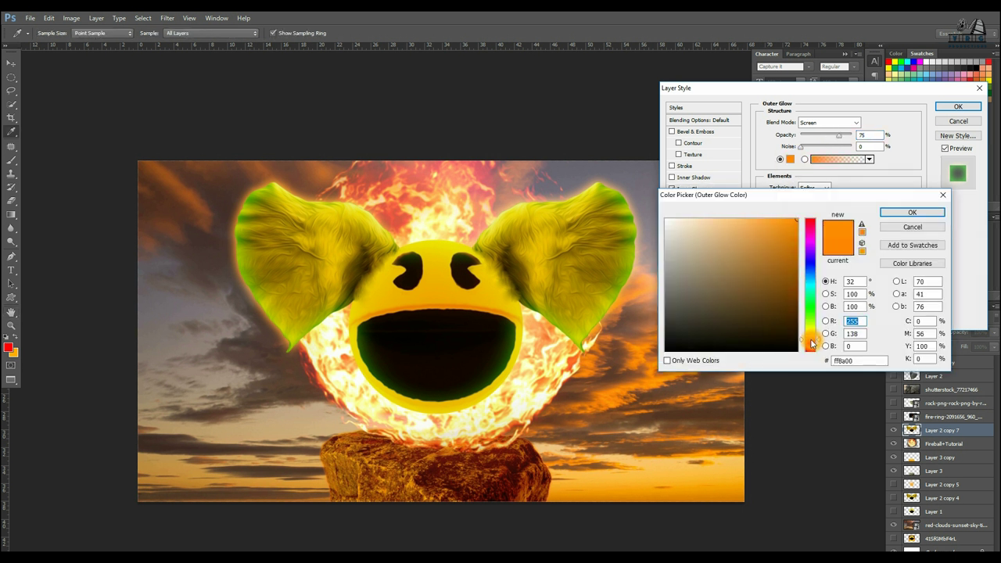
left_click(912, 213)
left_click_drag(805, 217, 817, 213)
left_click(958, 106)
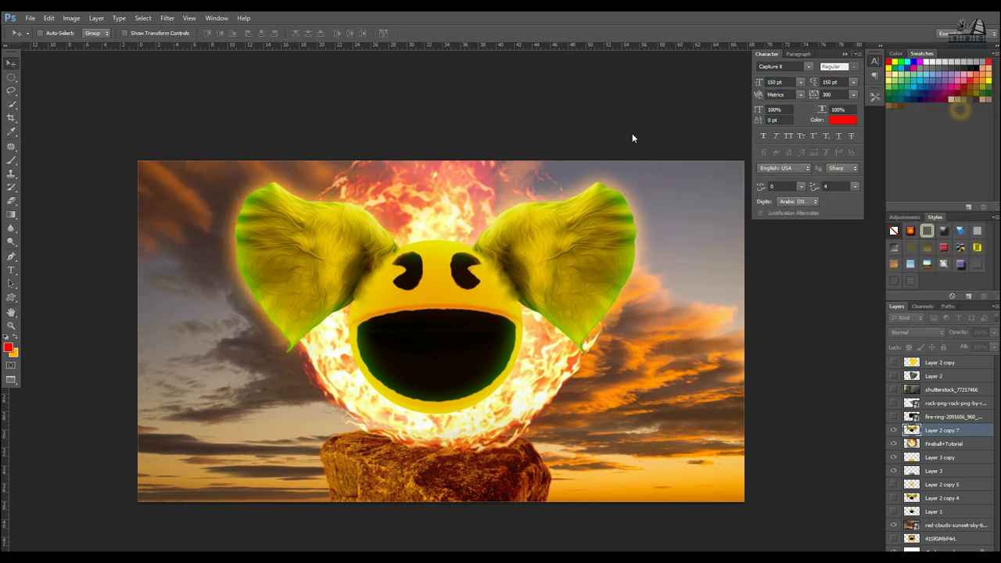
Shift the fireball slightly left behind the ball and stack a duplicate of it on top in Screen blend mode
left_click_drag(523, 394, 512, 396)
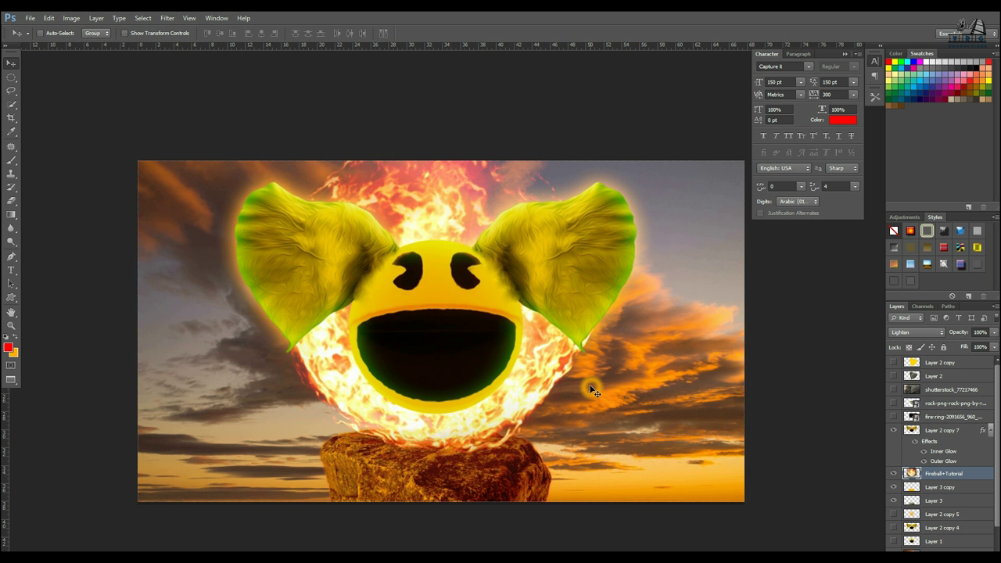
key("ctrl+j")
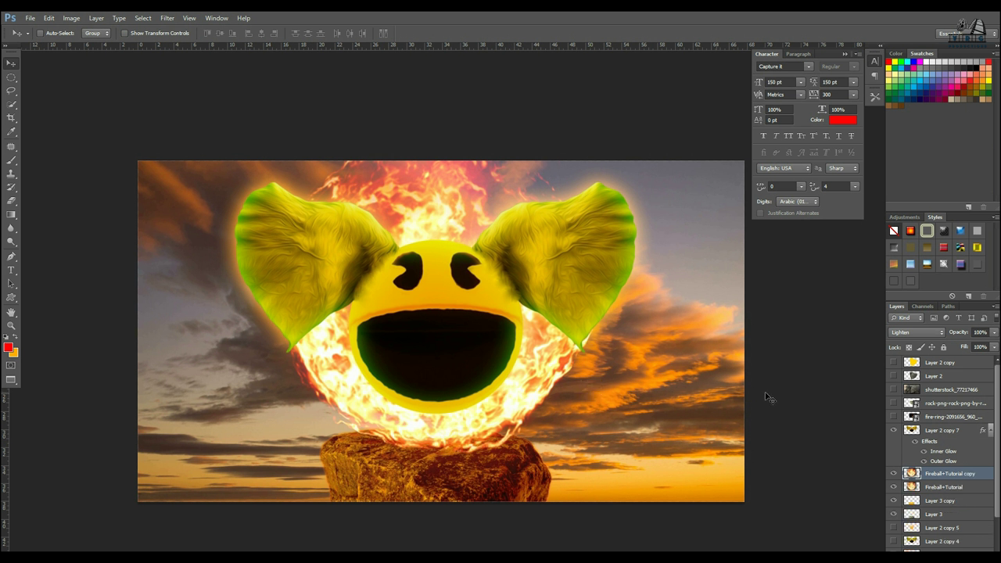
left_click(922, 333)
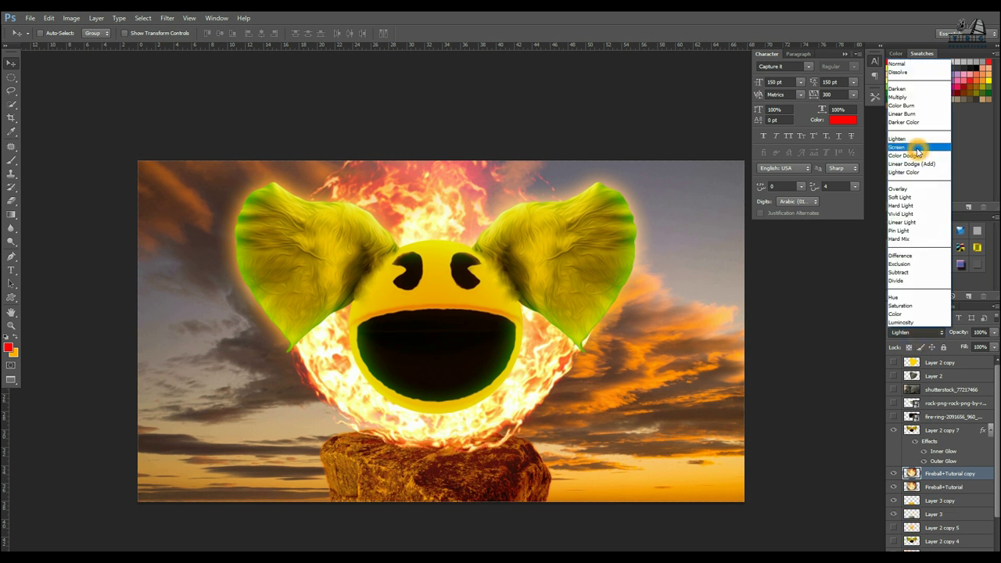
left_click(915, 148)
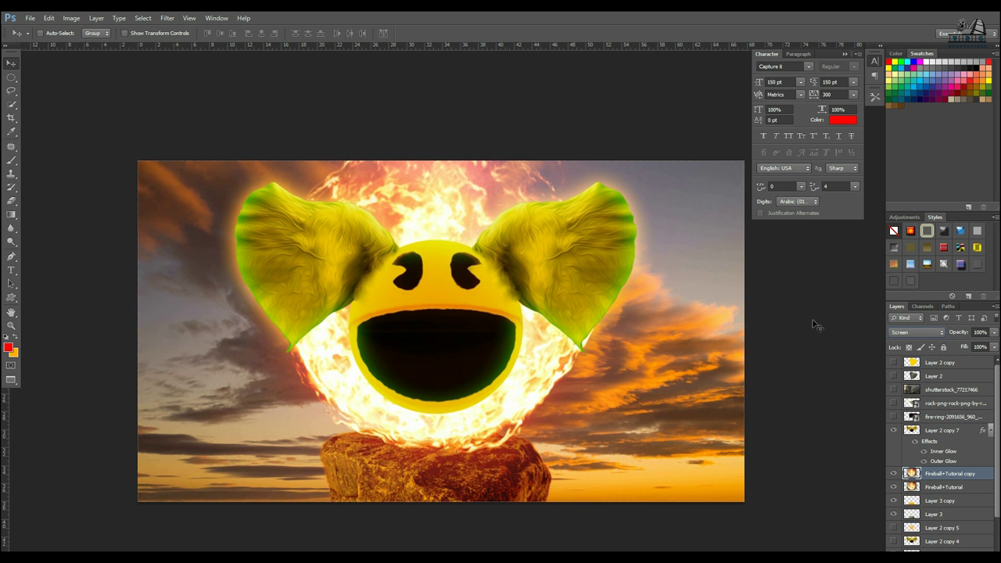
left_click_drag(536, 405, 519, 425)
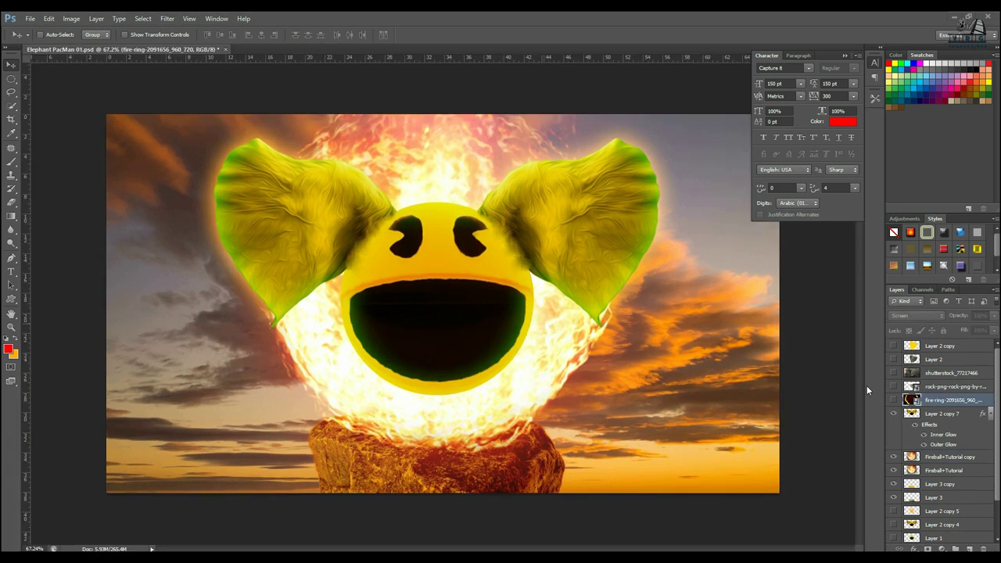
Show the fire-ring layer around the Pac-Man and save the document
left_click(895, 402)
left_click(894, 401)
left_click(894, 401)
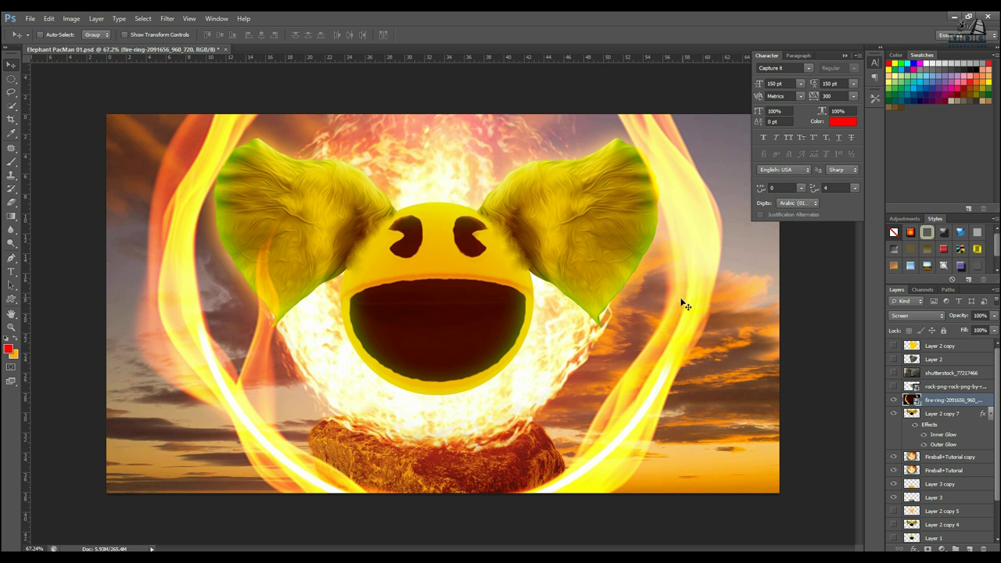
key("ctrl+s")
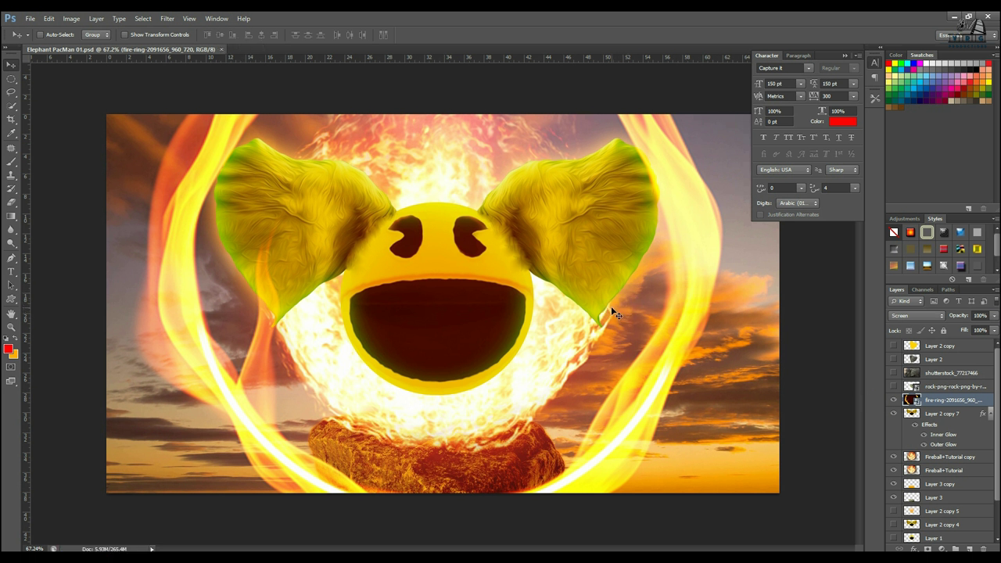